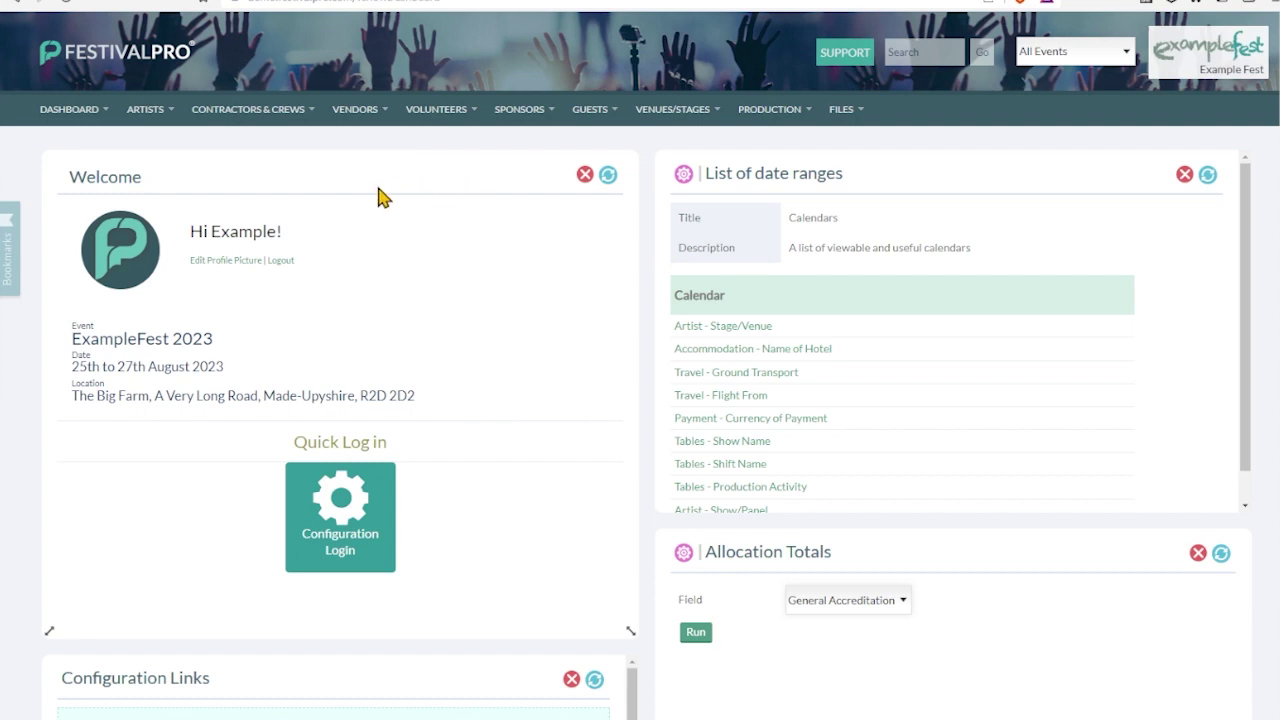
- From Dashboard > Forms, open Artist Advance settings and start adding a new custom field
click(88, 110)
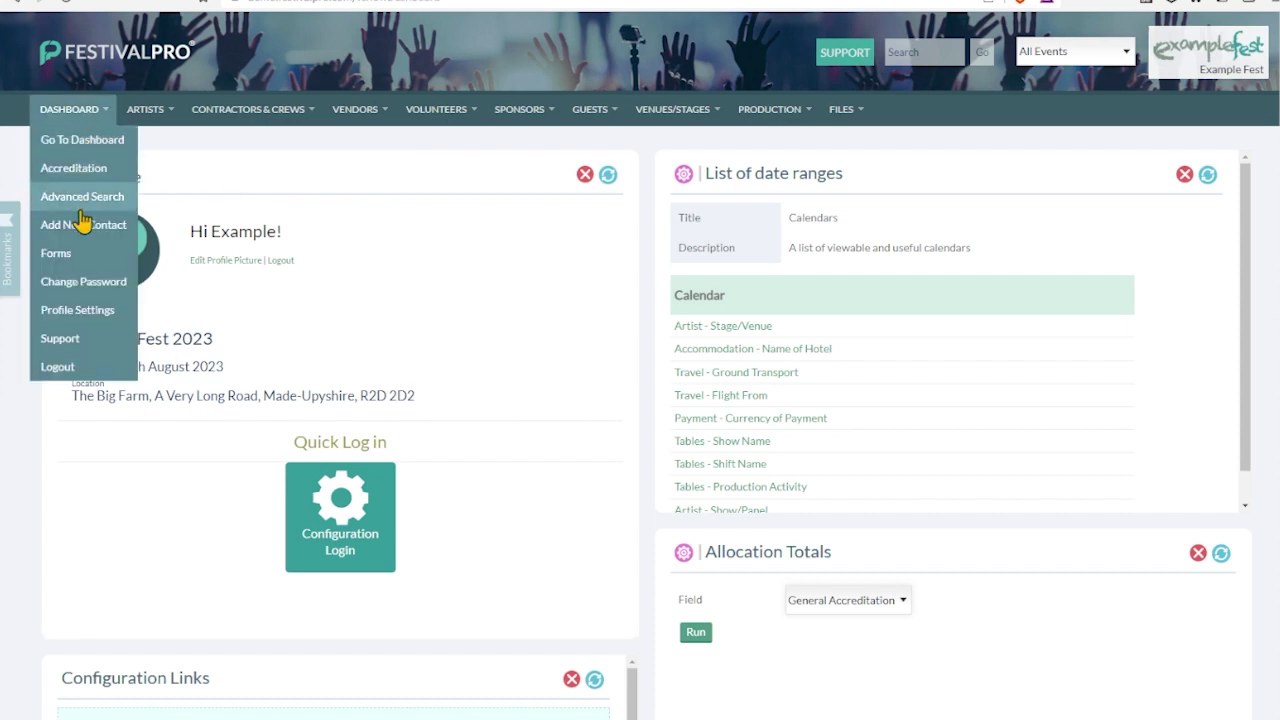
click(104, 258)
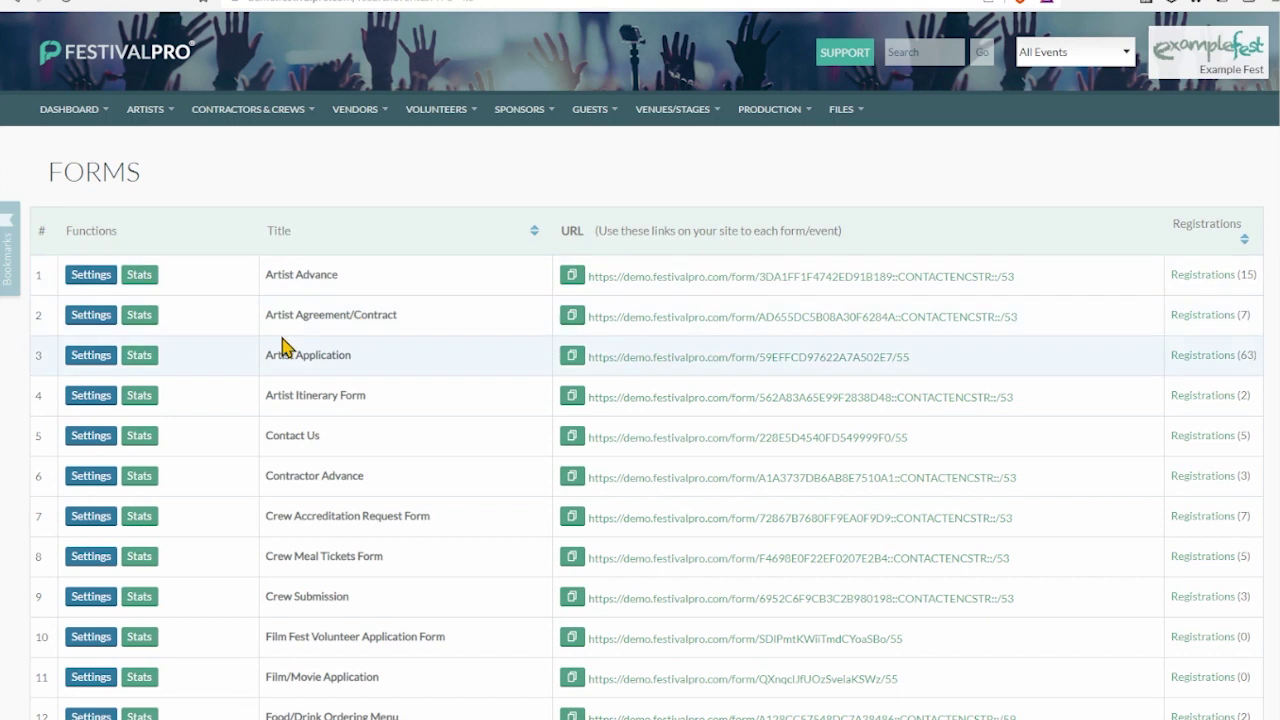
click(101, 280)
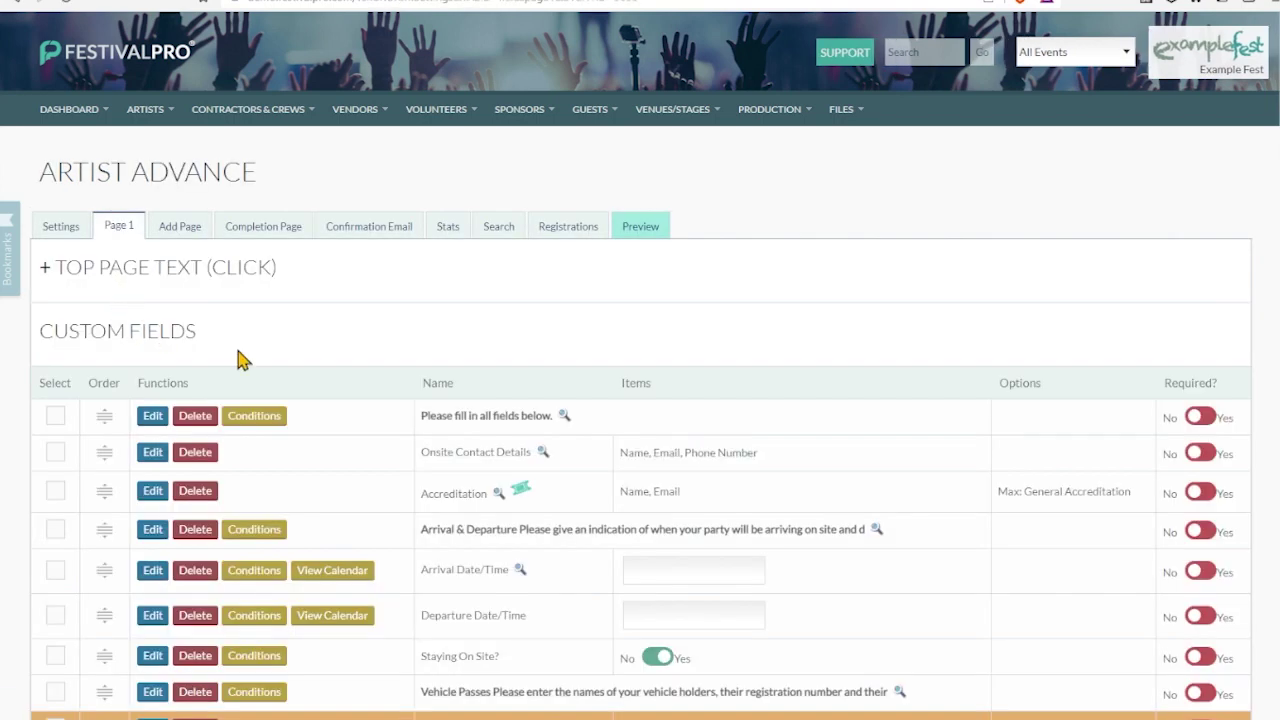
scroll(237, 357, down, 5)
scroll(225, 278, down, 3)
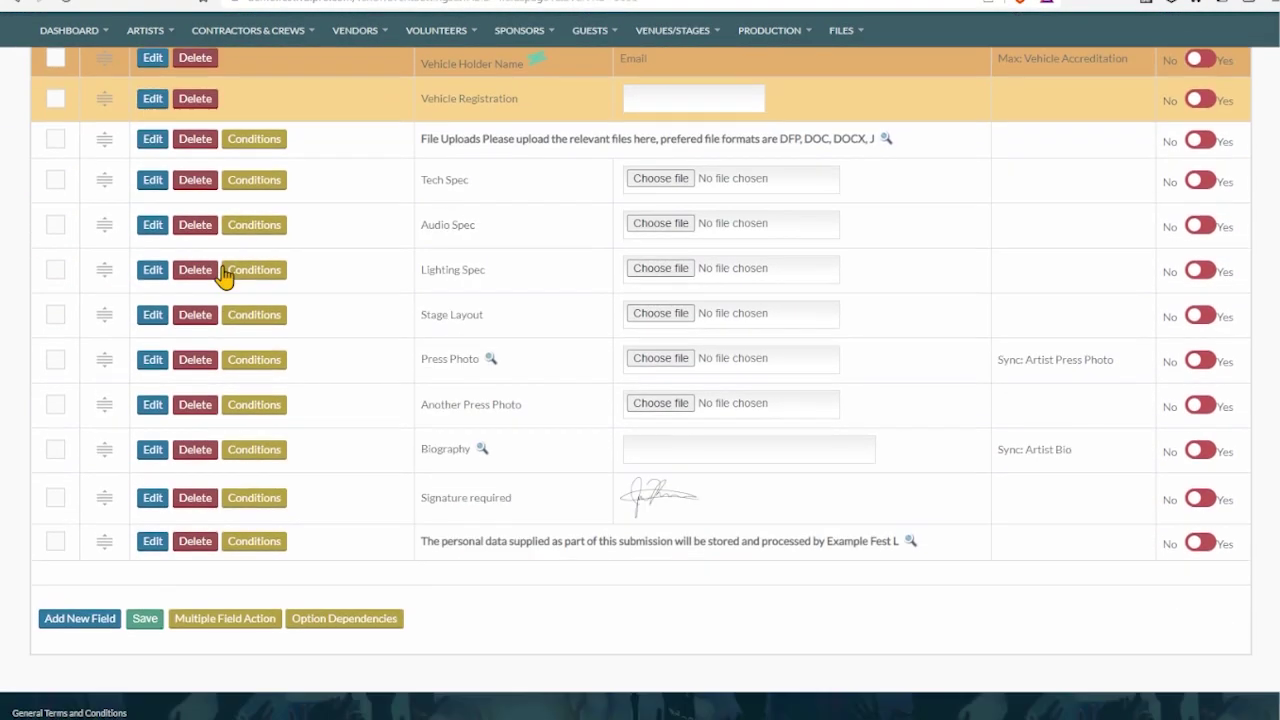
click(100, 620)
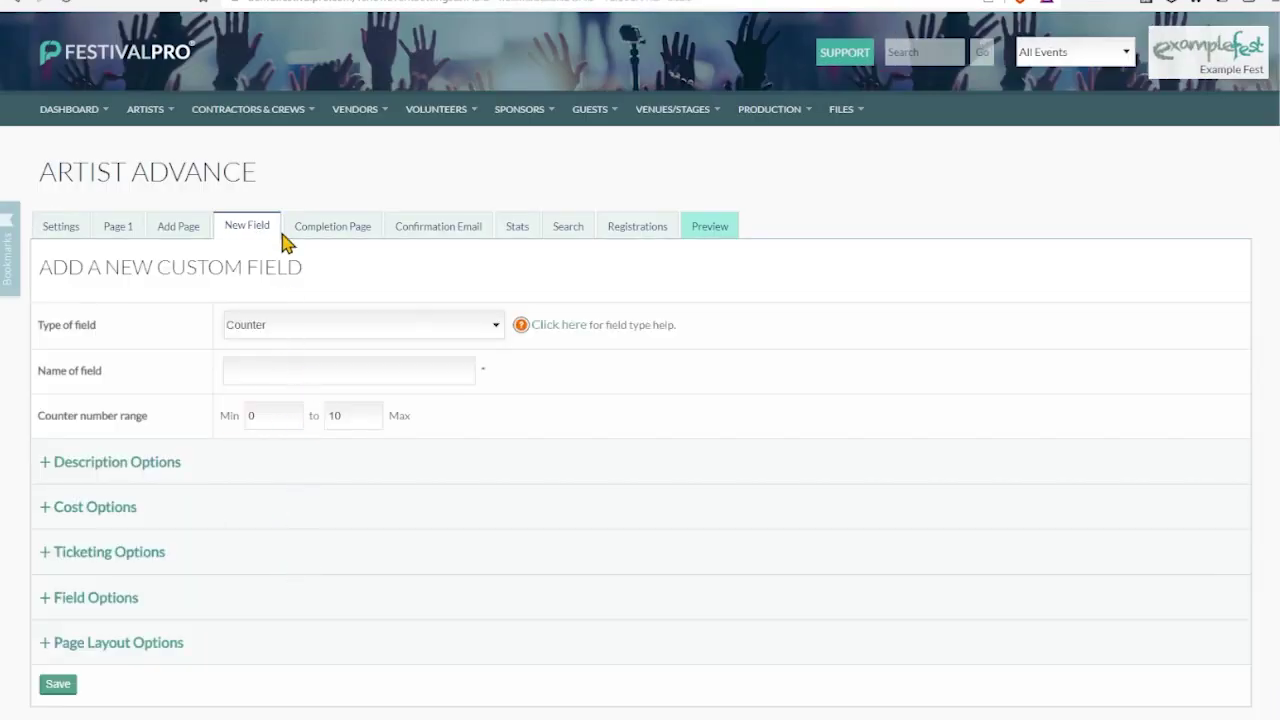
- List all artists and review 201 DANCE COMPANY's scheduling details, then close them
mouse_move(145, 109)
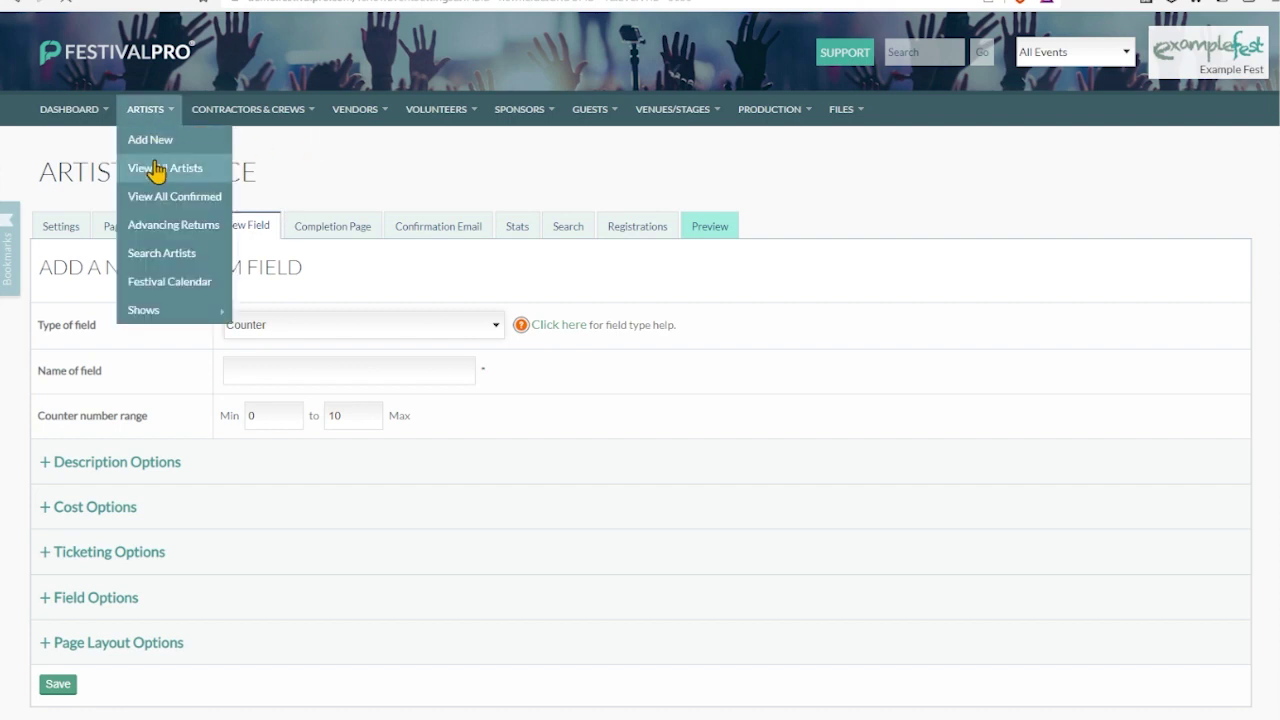
click(117, 169)
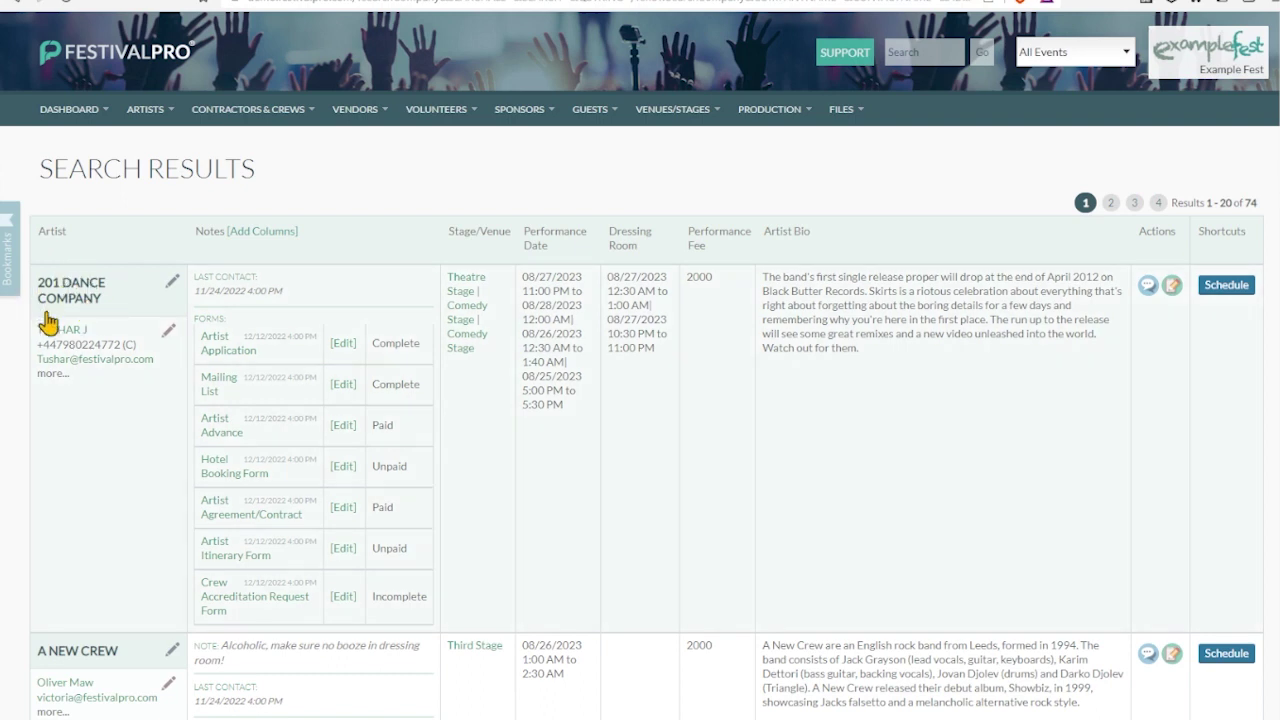
click(1226, 285)
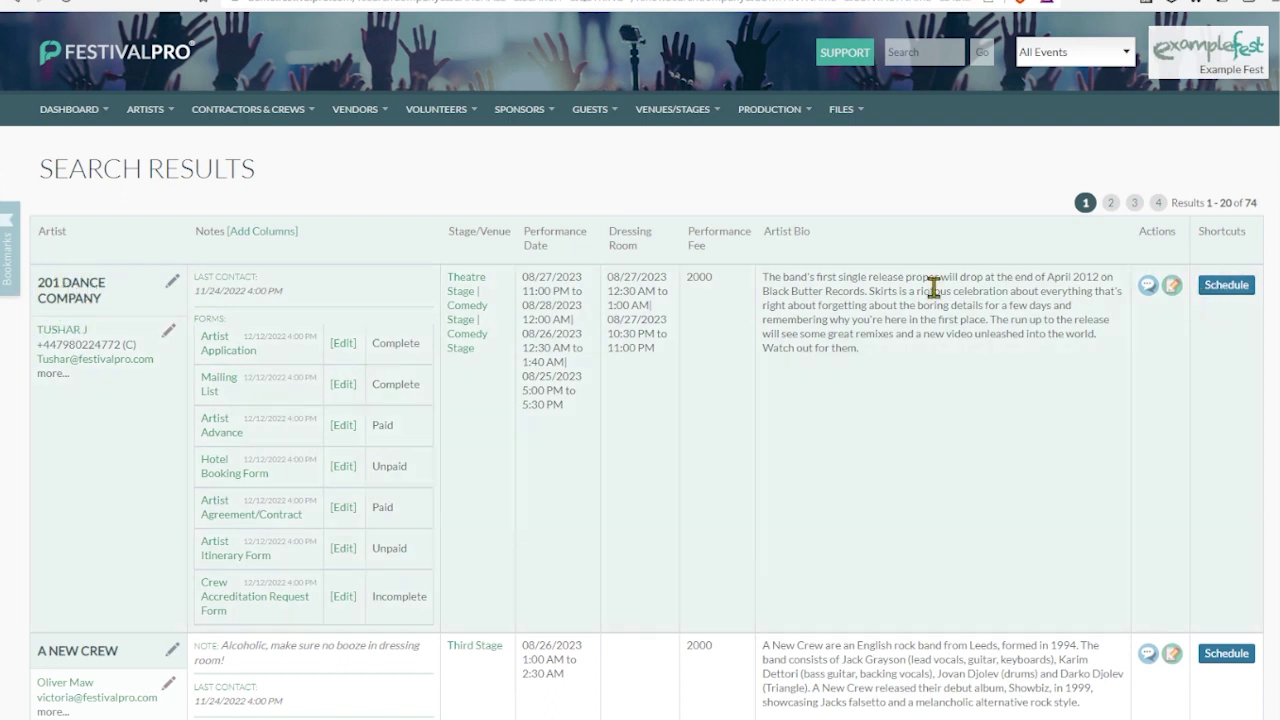
scroll(600, 326, down, 2)
scroll(600, 326, down, 10)
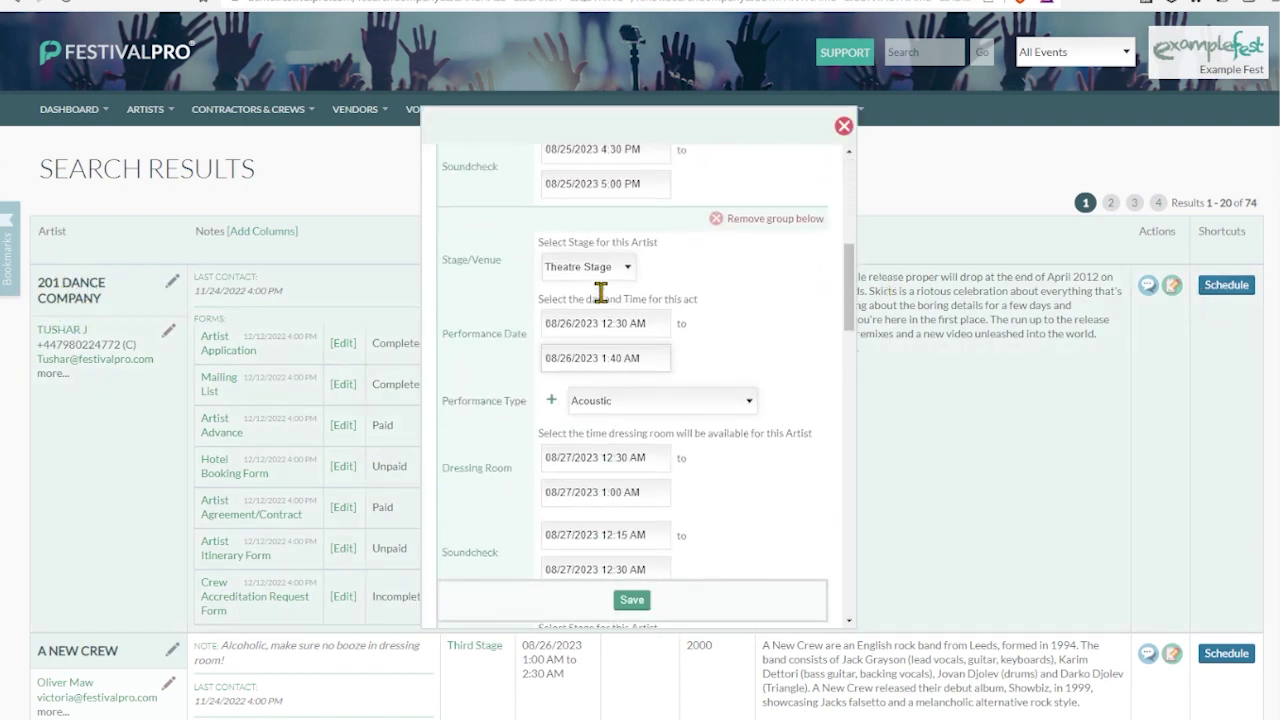
scroll(600, 297, down, 2)
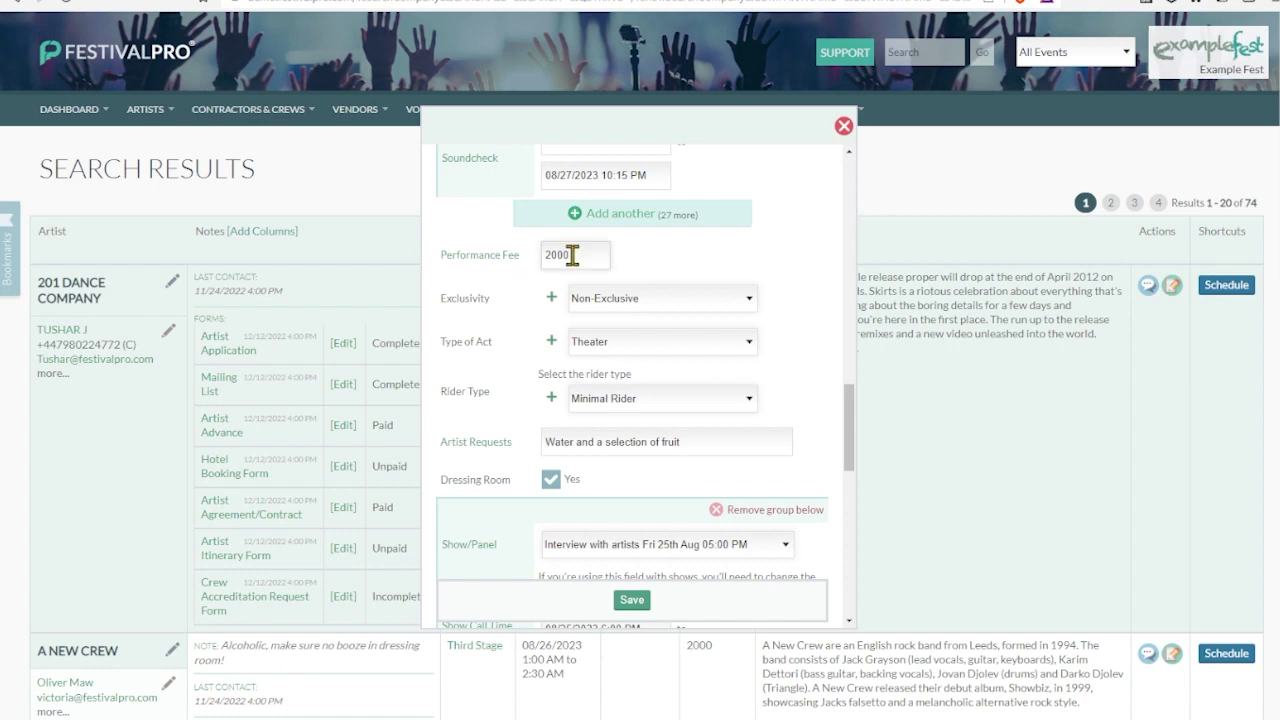
click(843, 127)
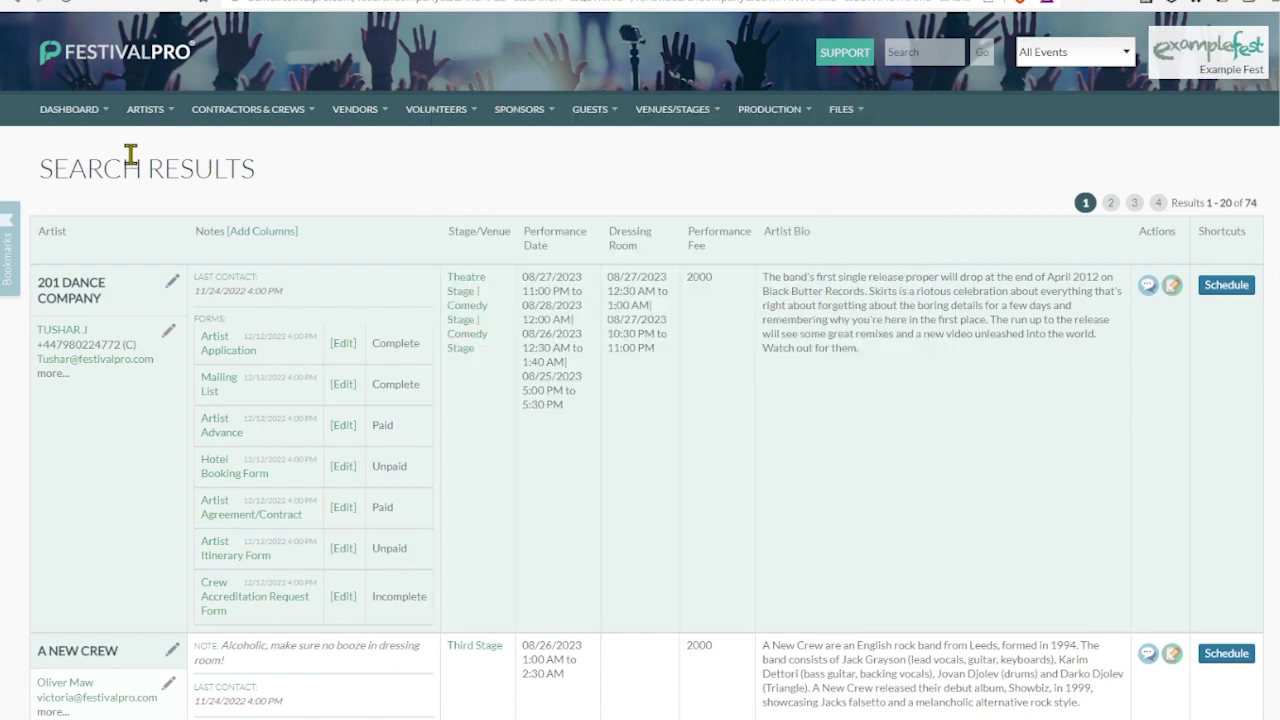
- Open the Press Application form's settings and edit its Organisation Name custom field
mouse_move(70, 109)
click(56, 255)
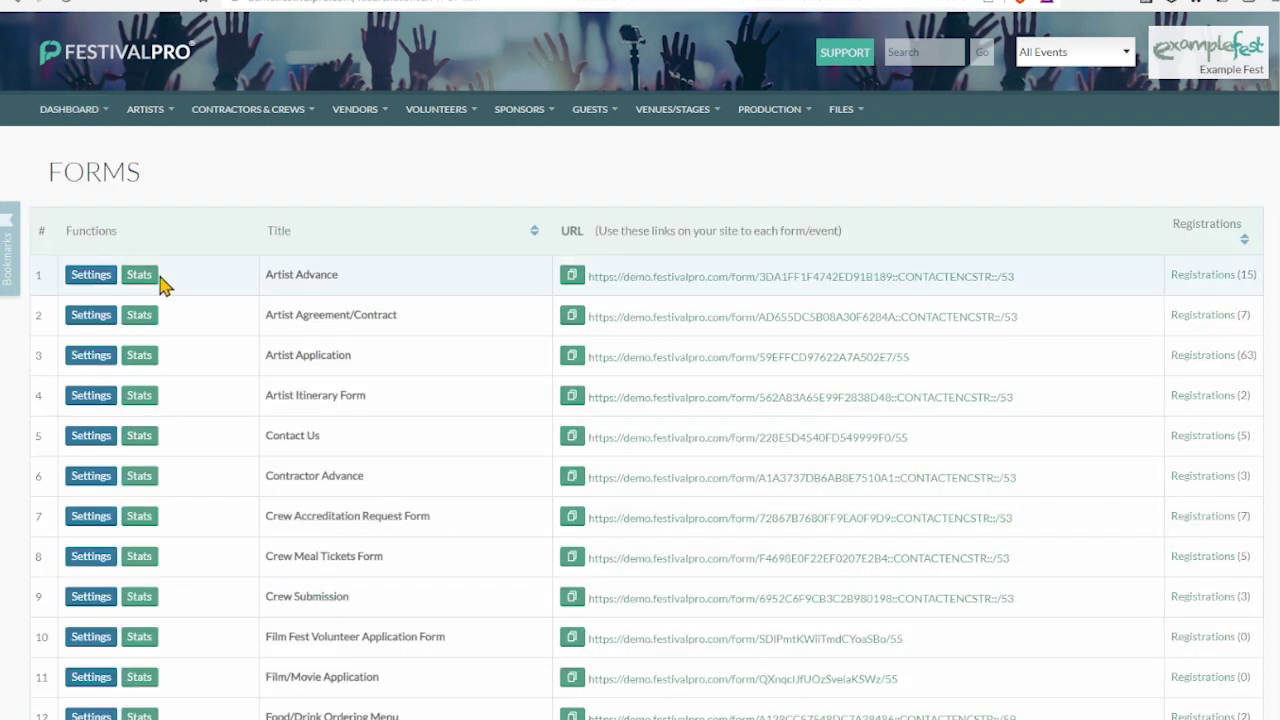
scroll(163, 286, down, 5)
scroll(214, 275, down, 2)
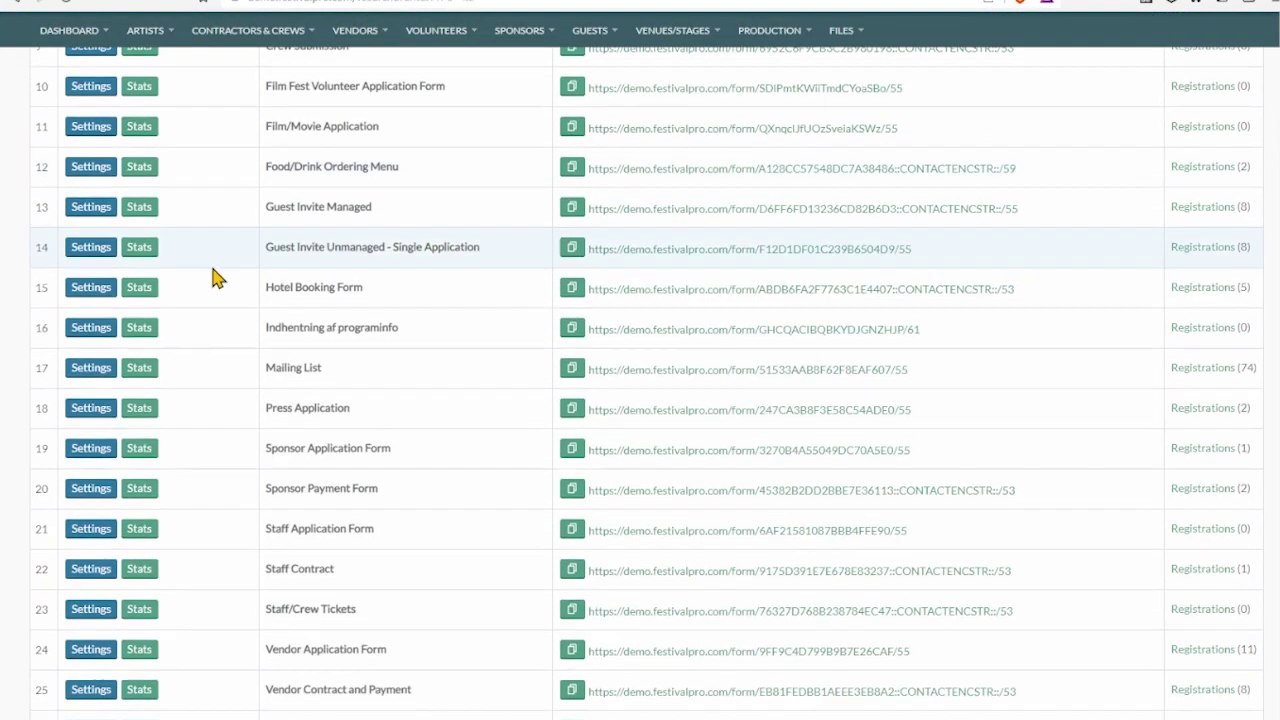
click(89, 408)
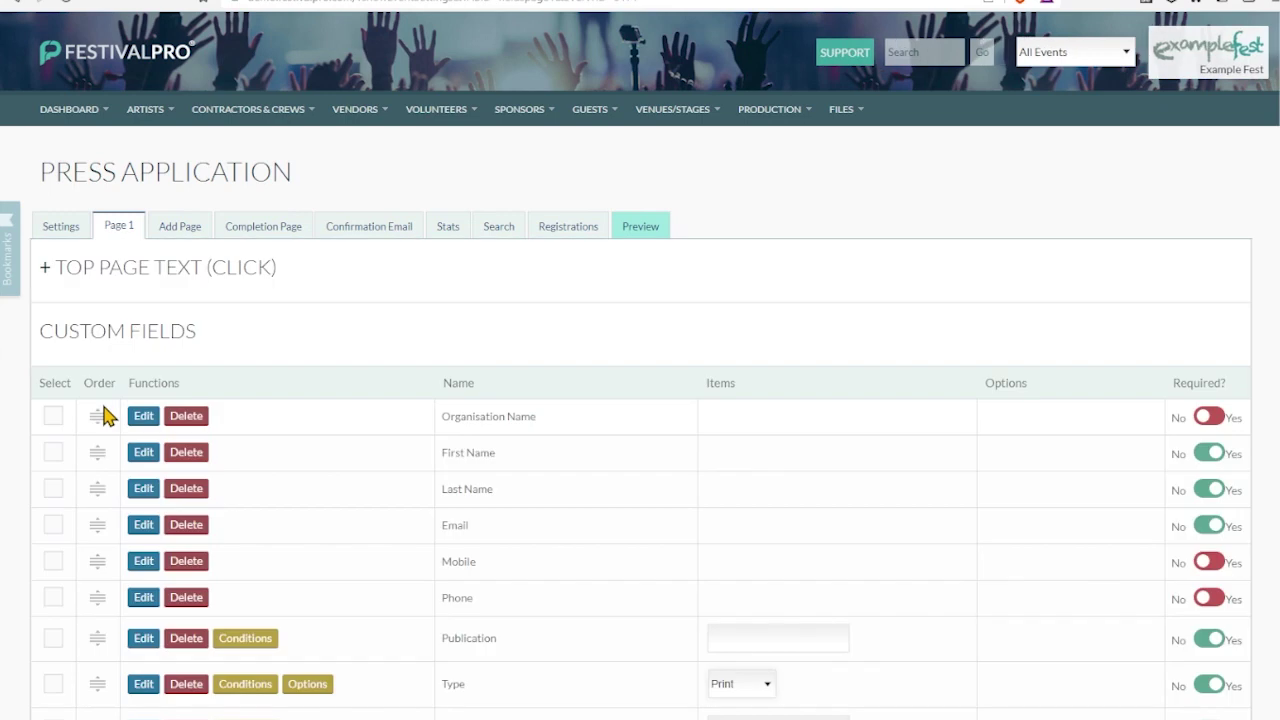
scroll(300, 366, down, 3)
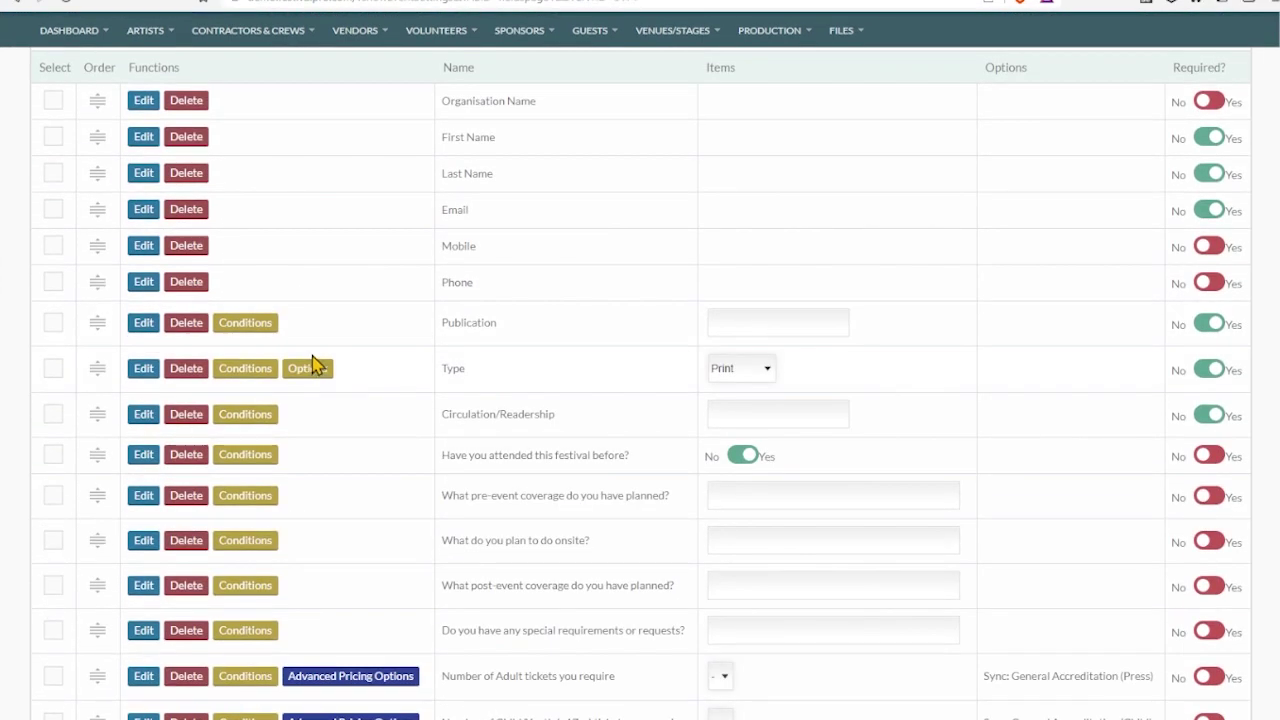
scroll(382, 290, up, 1)
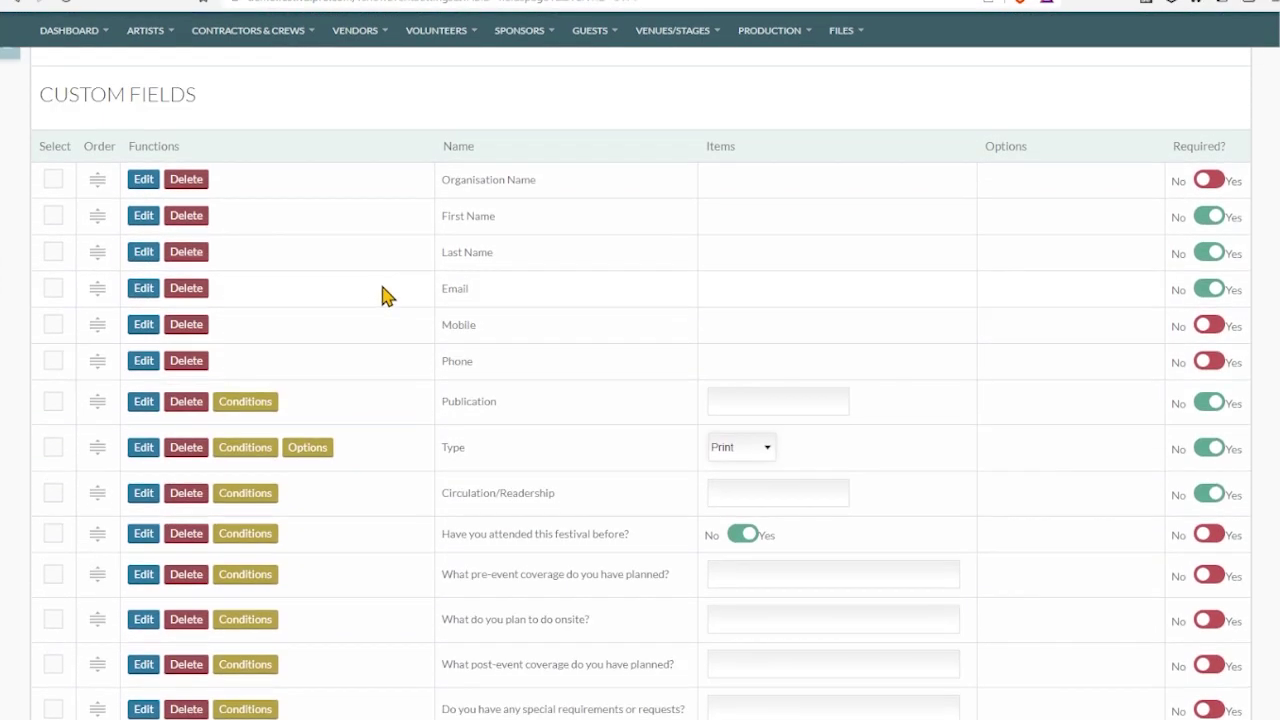
triple_click(462, 185)
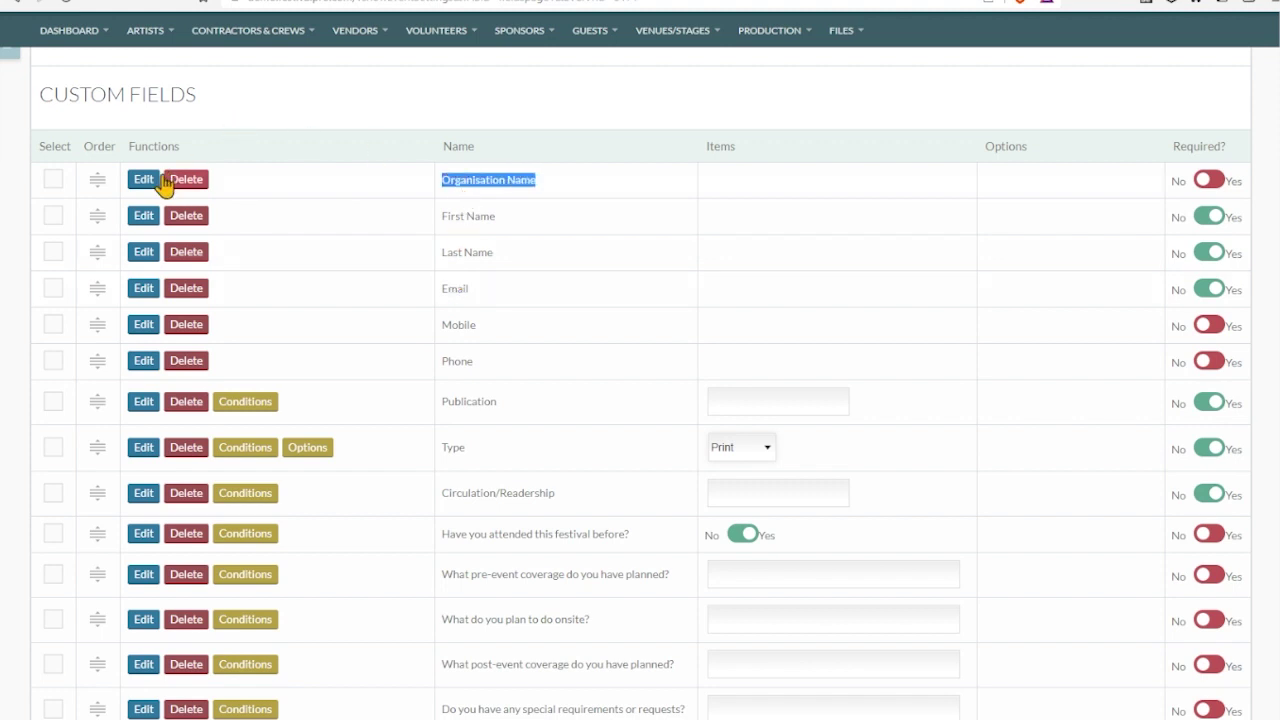
click(148, 181)
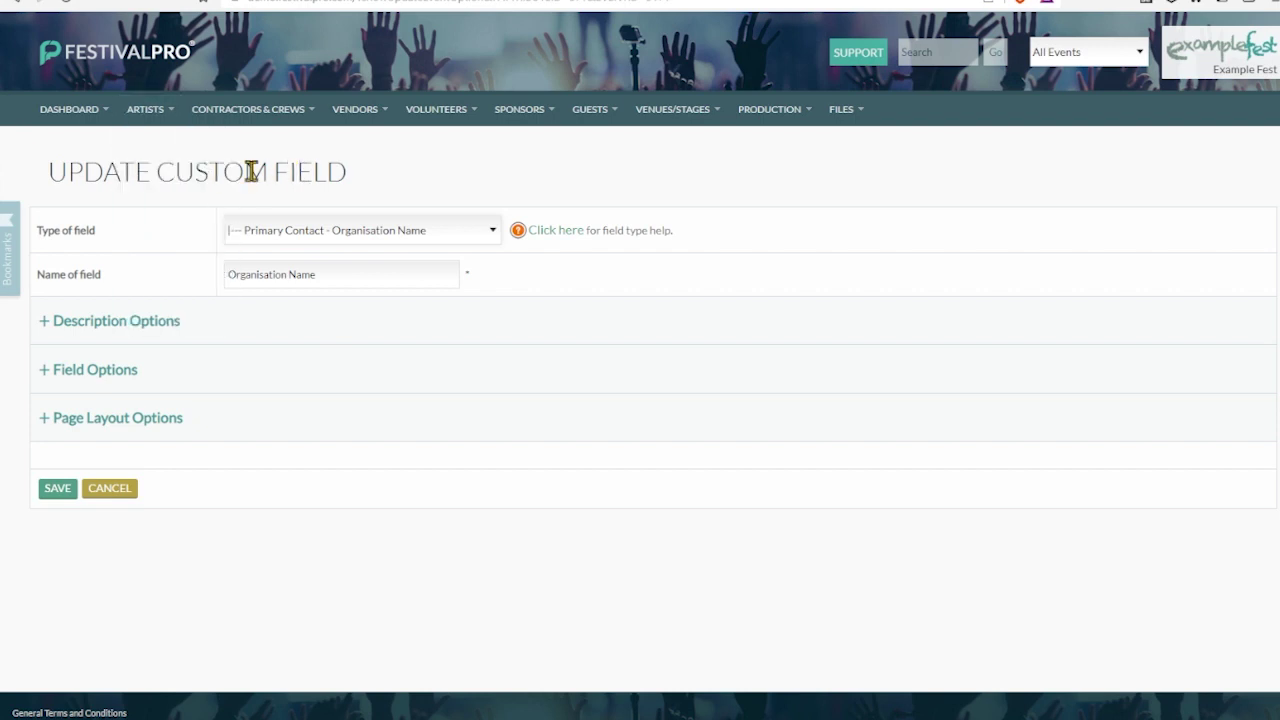
- Open the Artist Application form and edit its Band/Act Name field
mouse_move(75, 109)
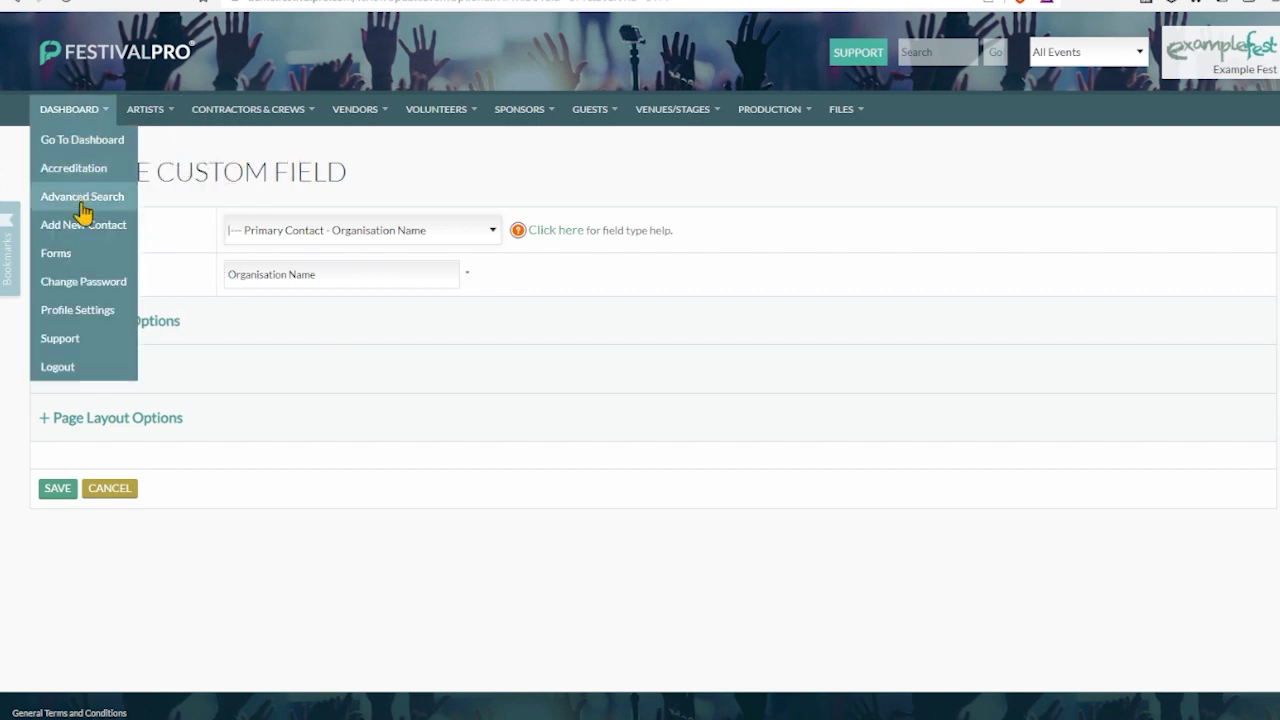
click(82, 255)
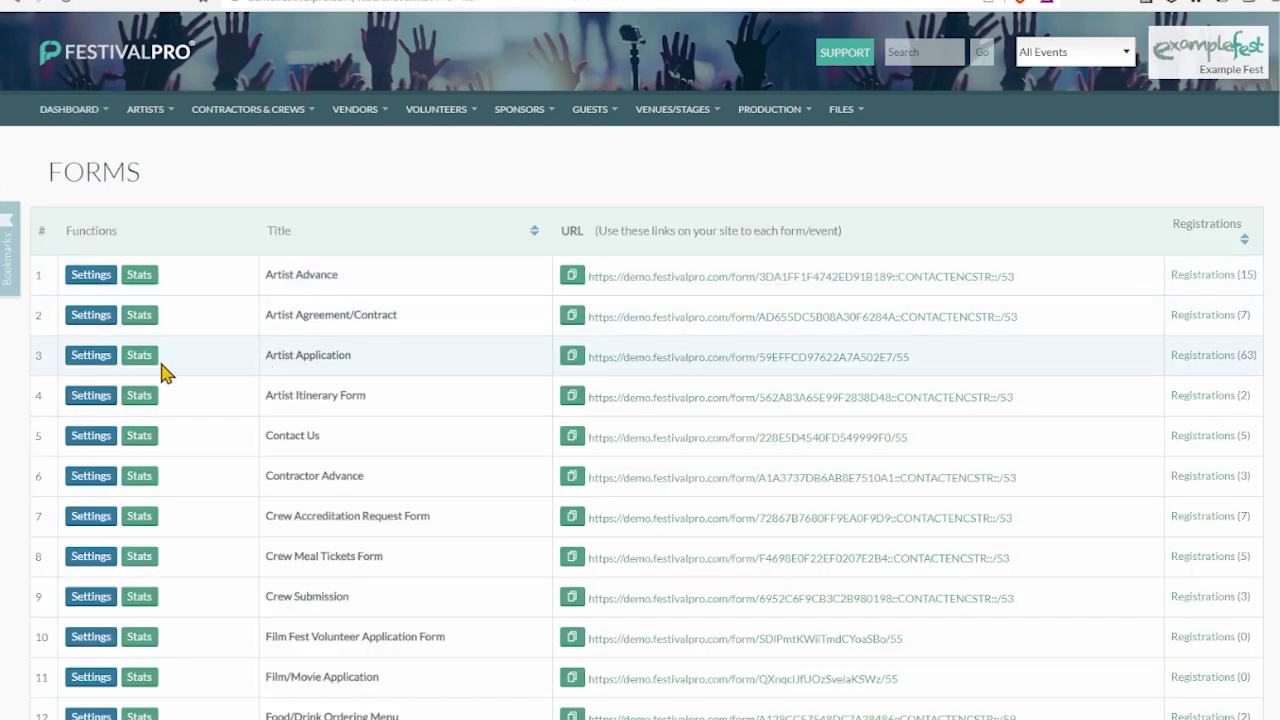
click(90, 354)
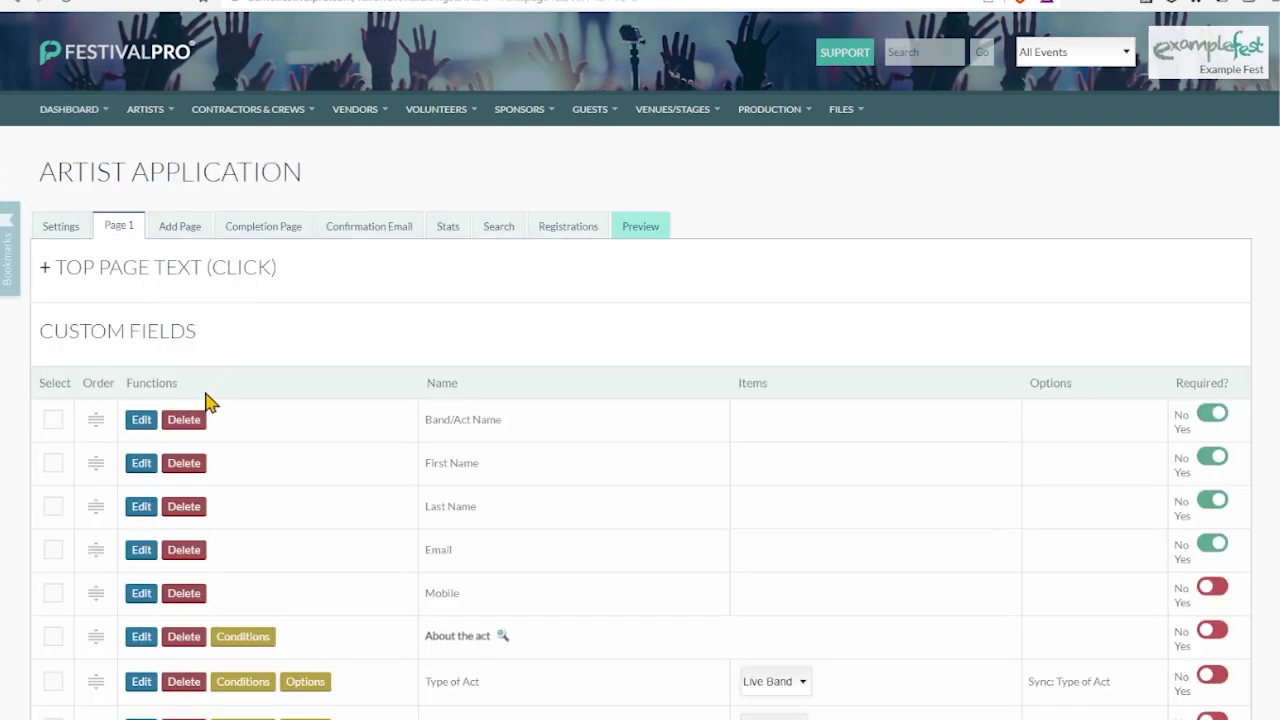
click(137, 346)
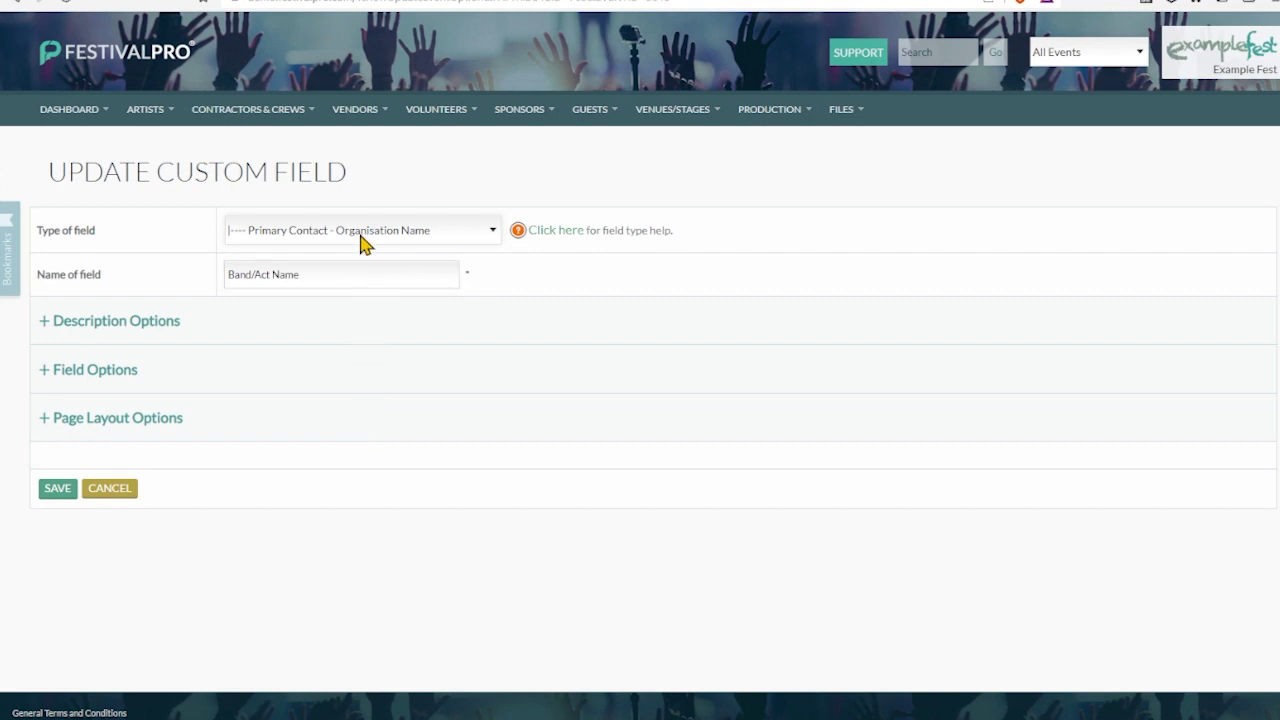
- View the 201 DANCE COMPANY artist details from the artist list with form statuses
mouse_move(172, 135)
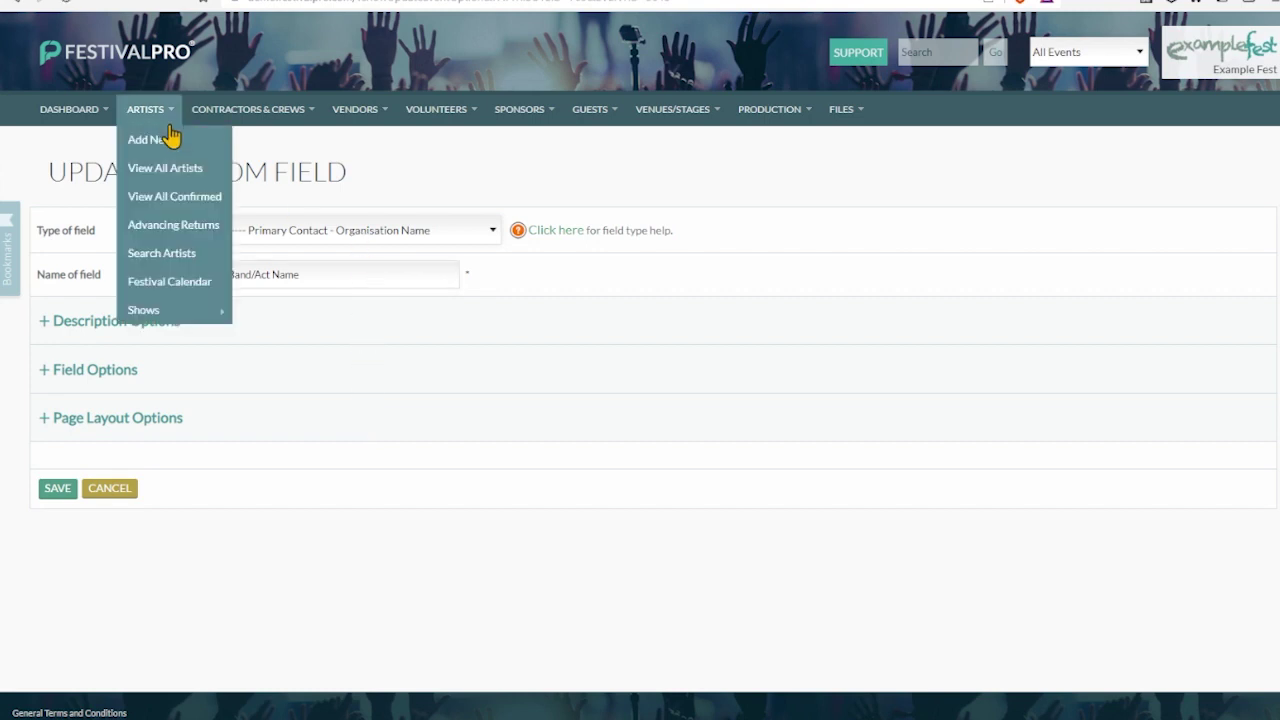
click(209, 224)
click(68, 292)
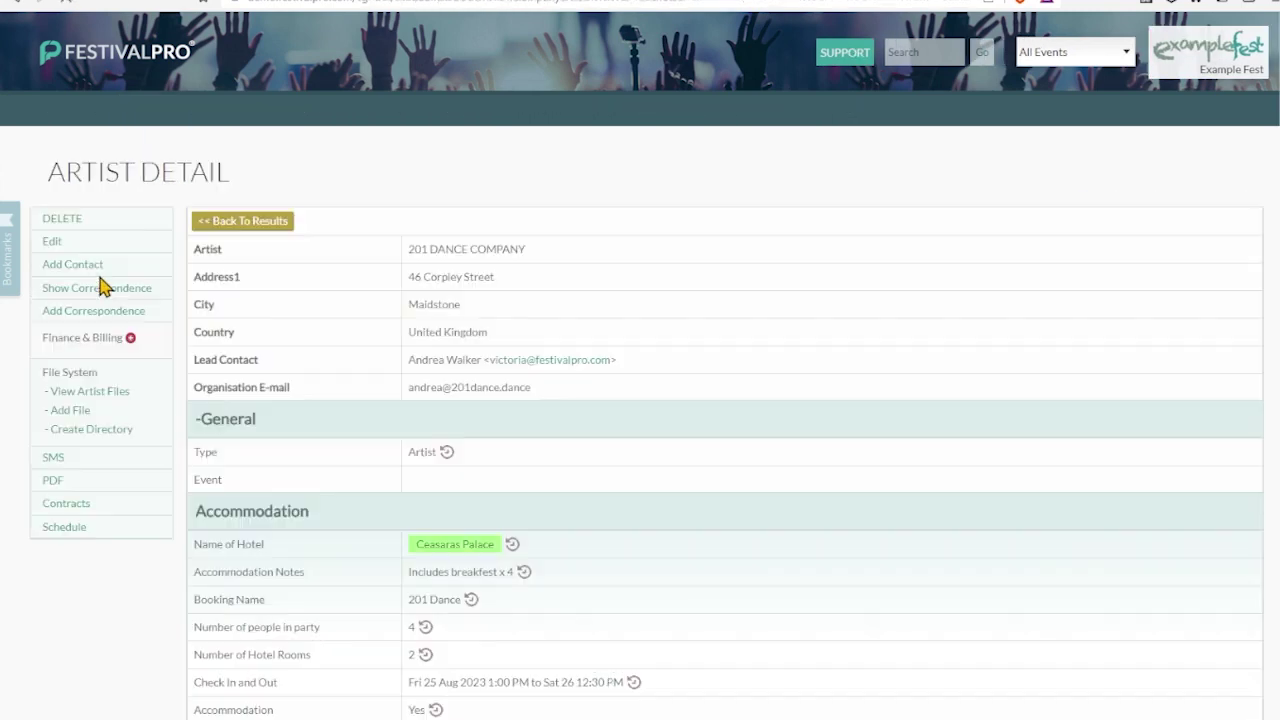
drag(529, 255, 381, 251)
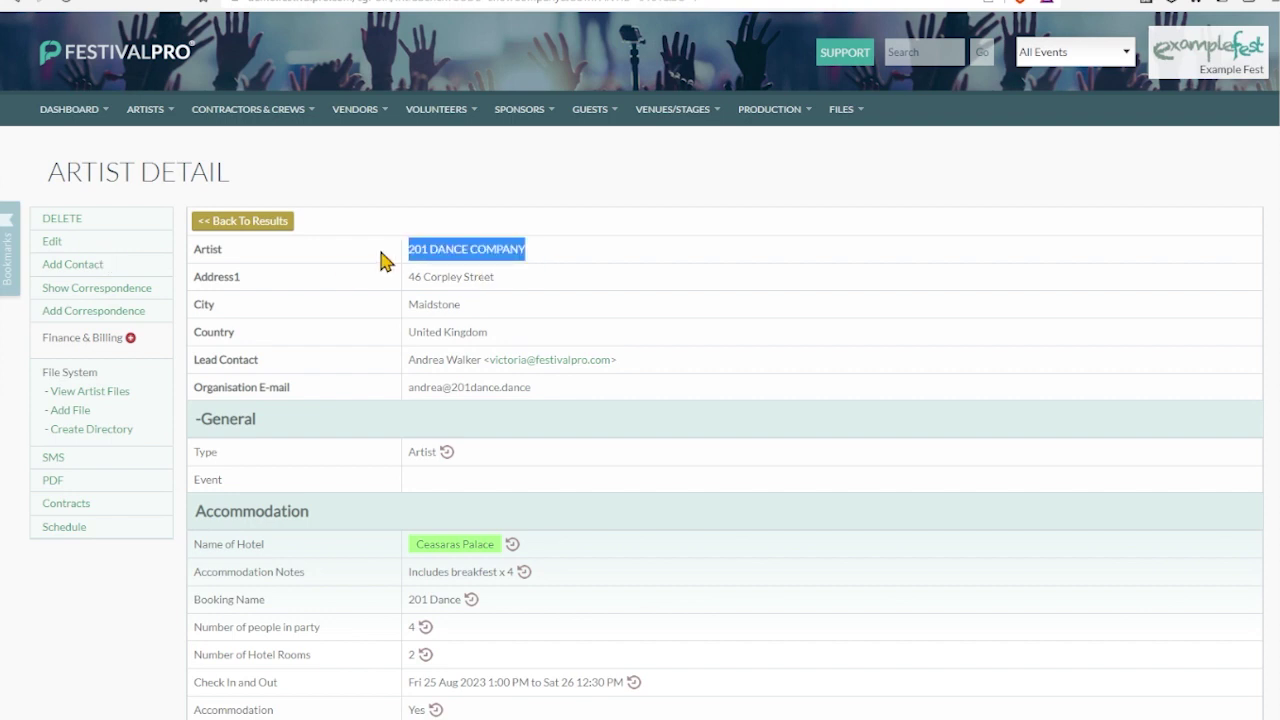
drag(232, 257, 196, 248)
click(197, 250)
- List all confirmed vendors and view the ANDROMEDA CLOTHING vendor details
mouse_move(358, 112)
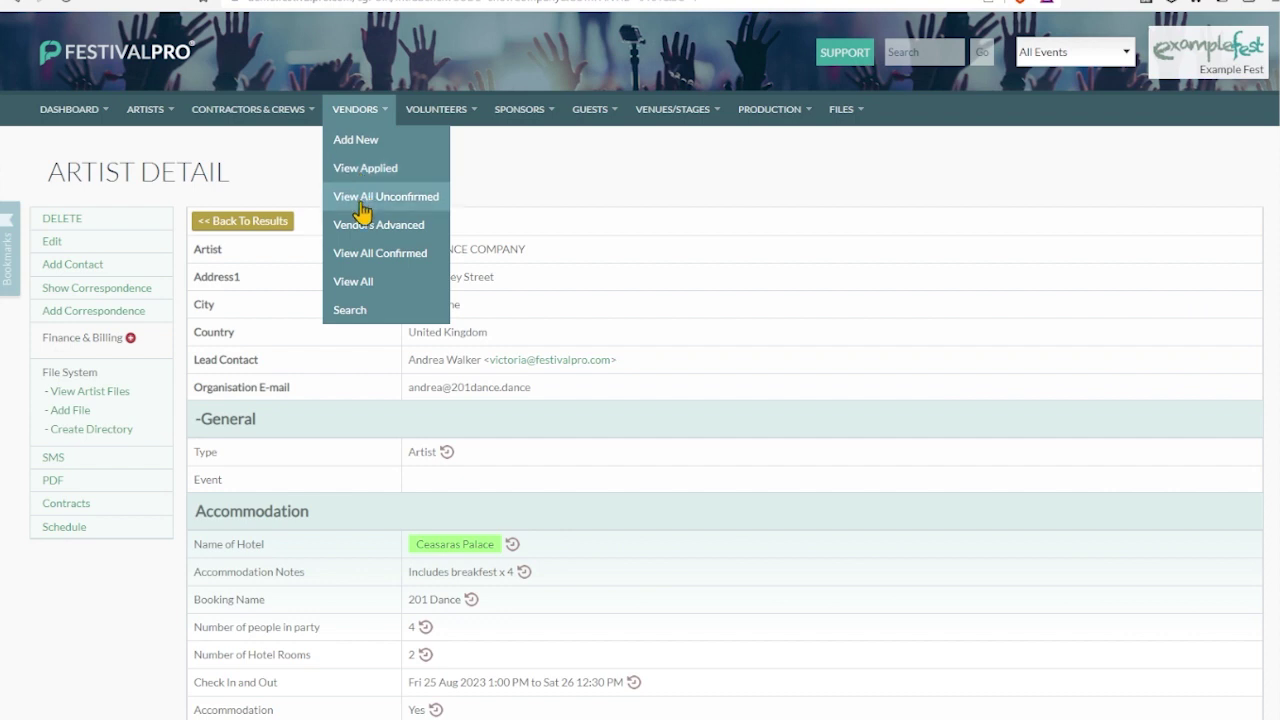
click(360, 260)
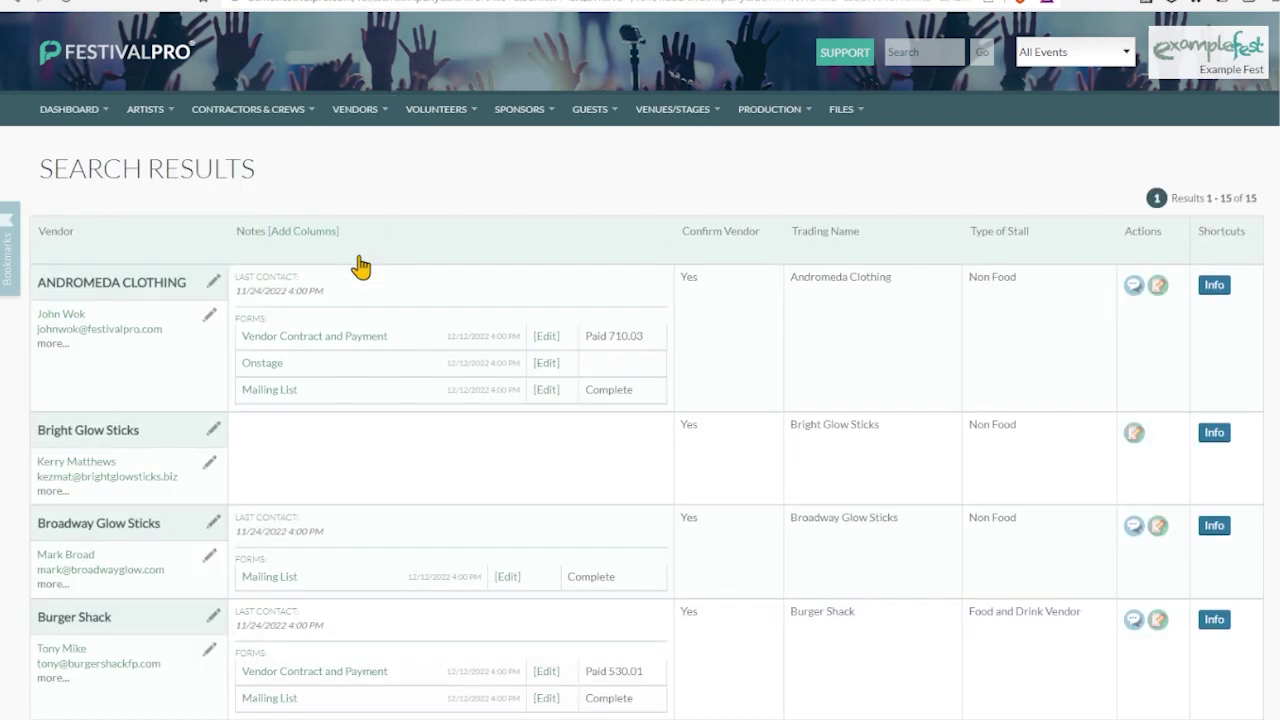
click(120, 286)
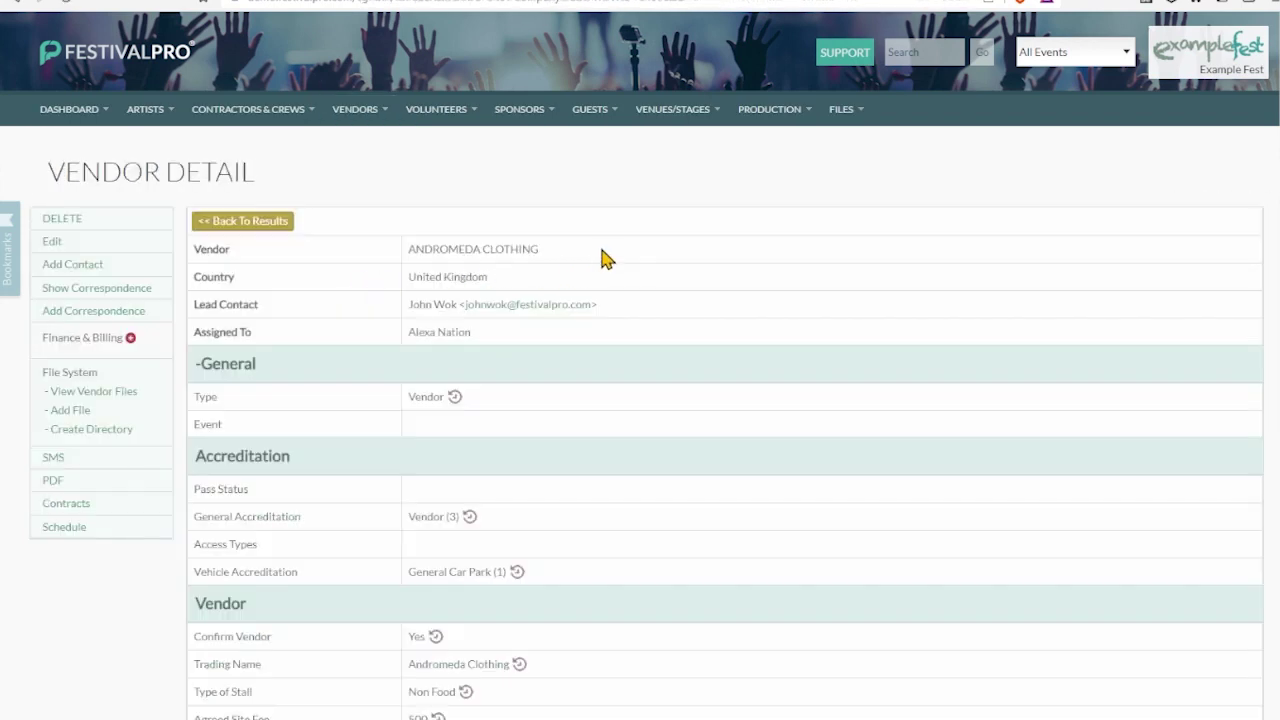
drag(599, 246, 197, 252)
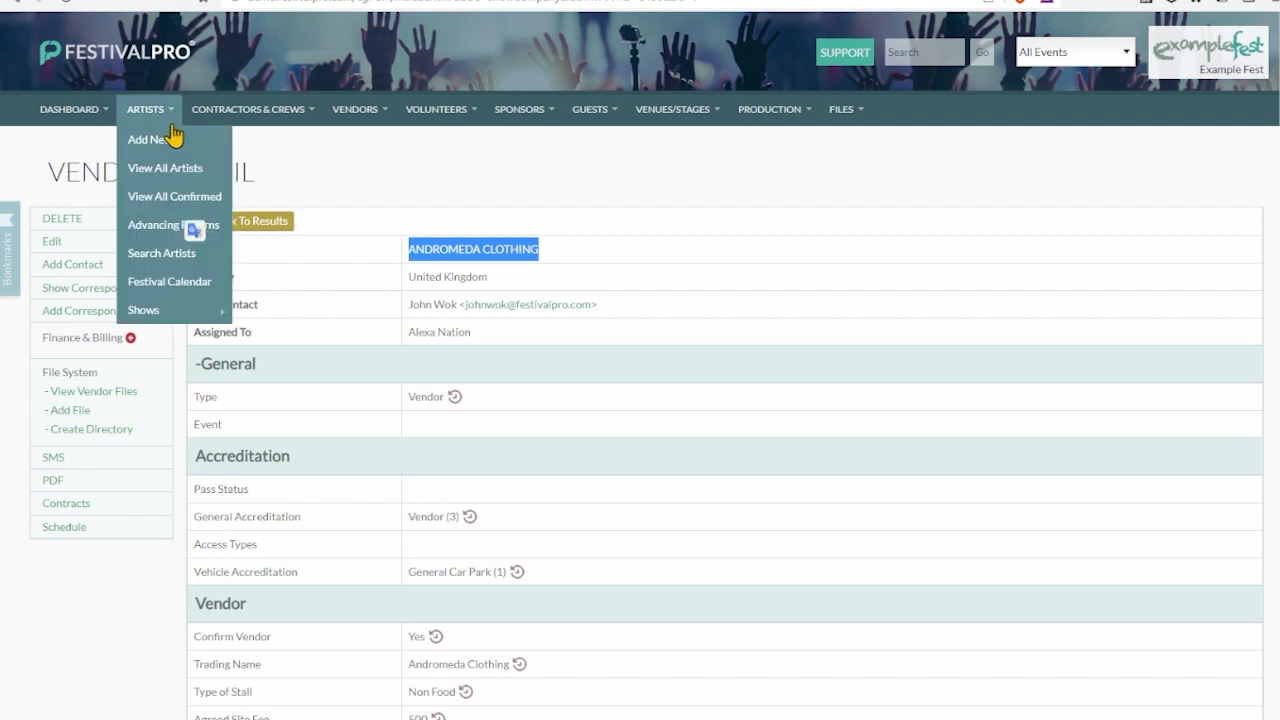
click(309, 225)
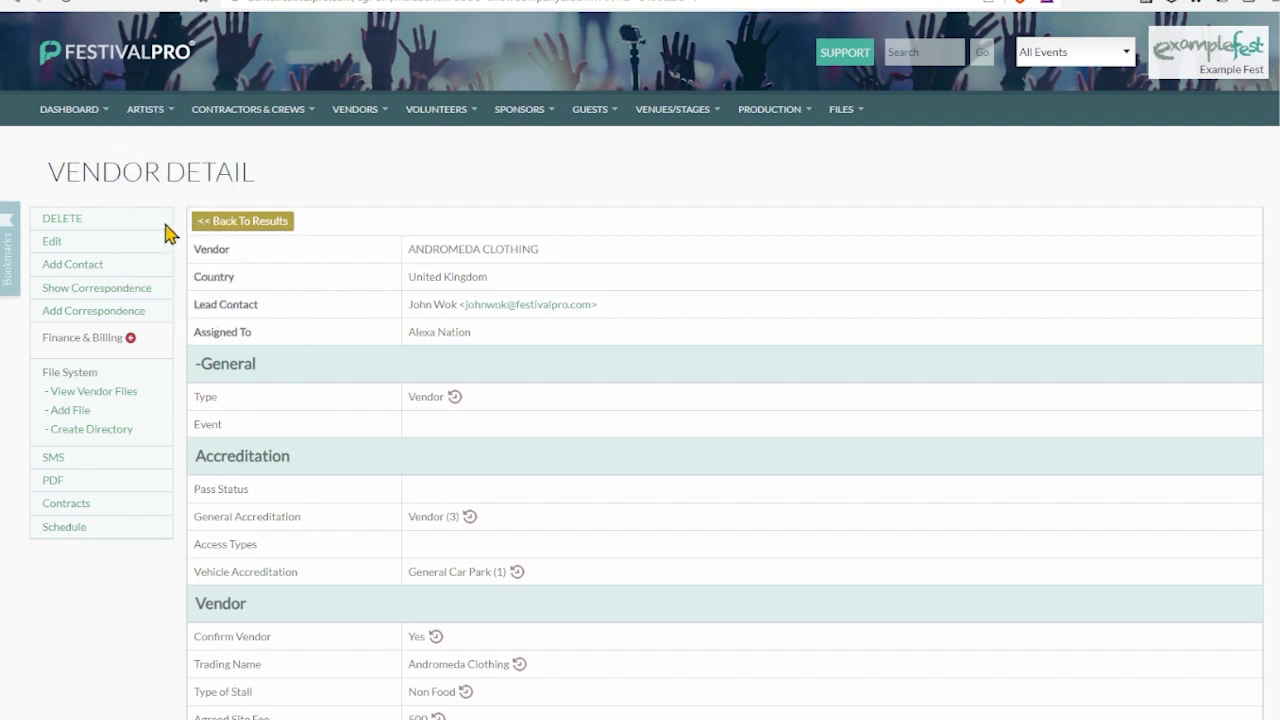
- Return to the artist search results and check the first artist's contact details
mouse_move(150, 112)
click(217, 305)
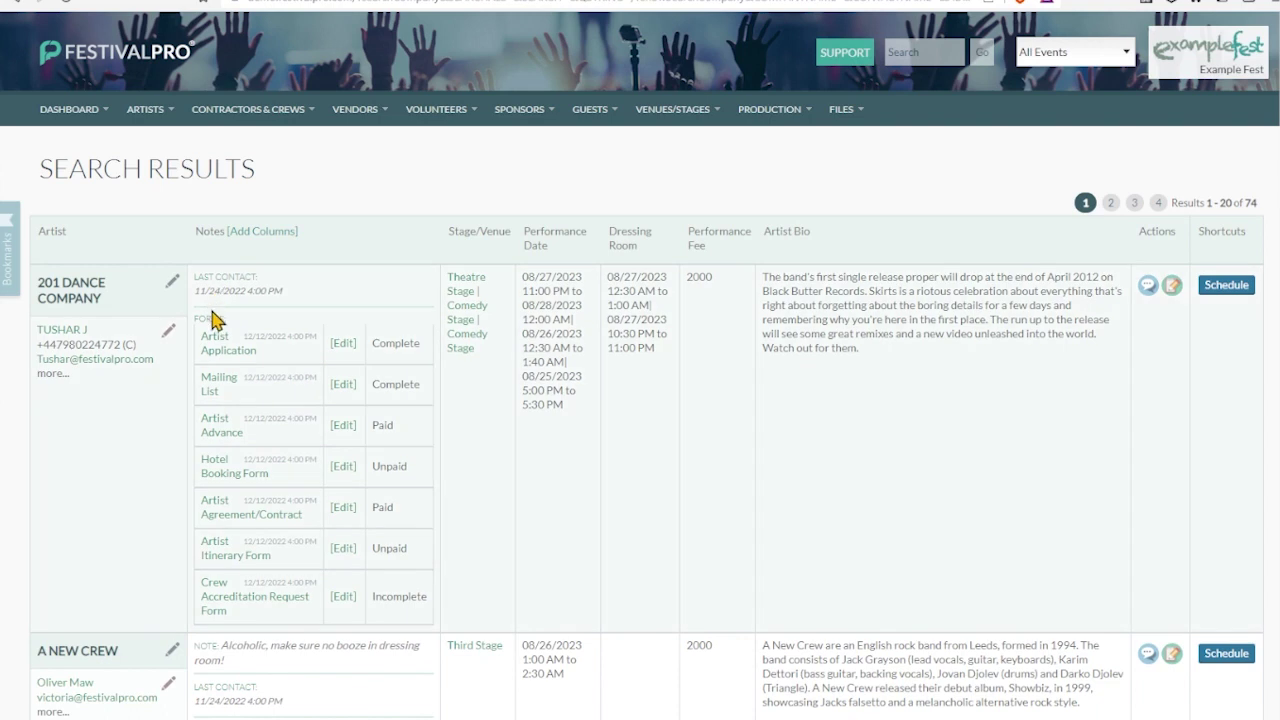
drag(28, 338, 148, 352)
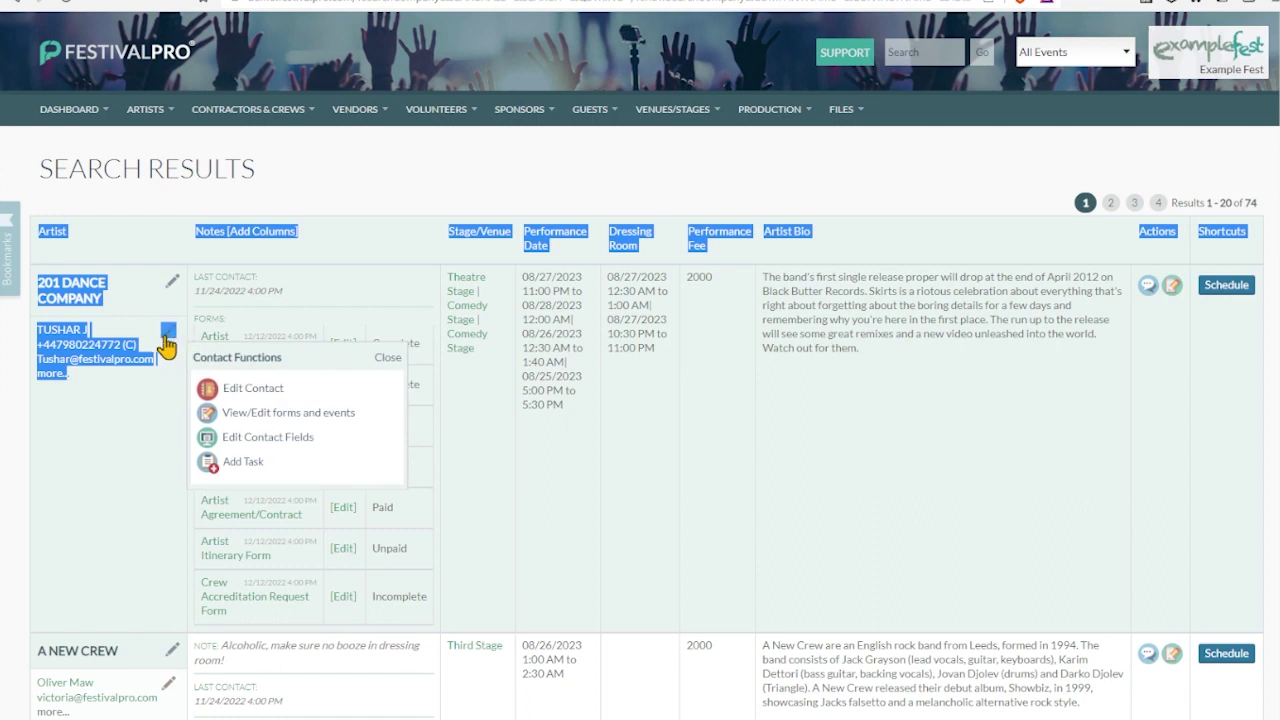
click(127, 446)
click(250, 400)
click(831, 130)
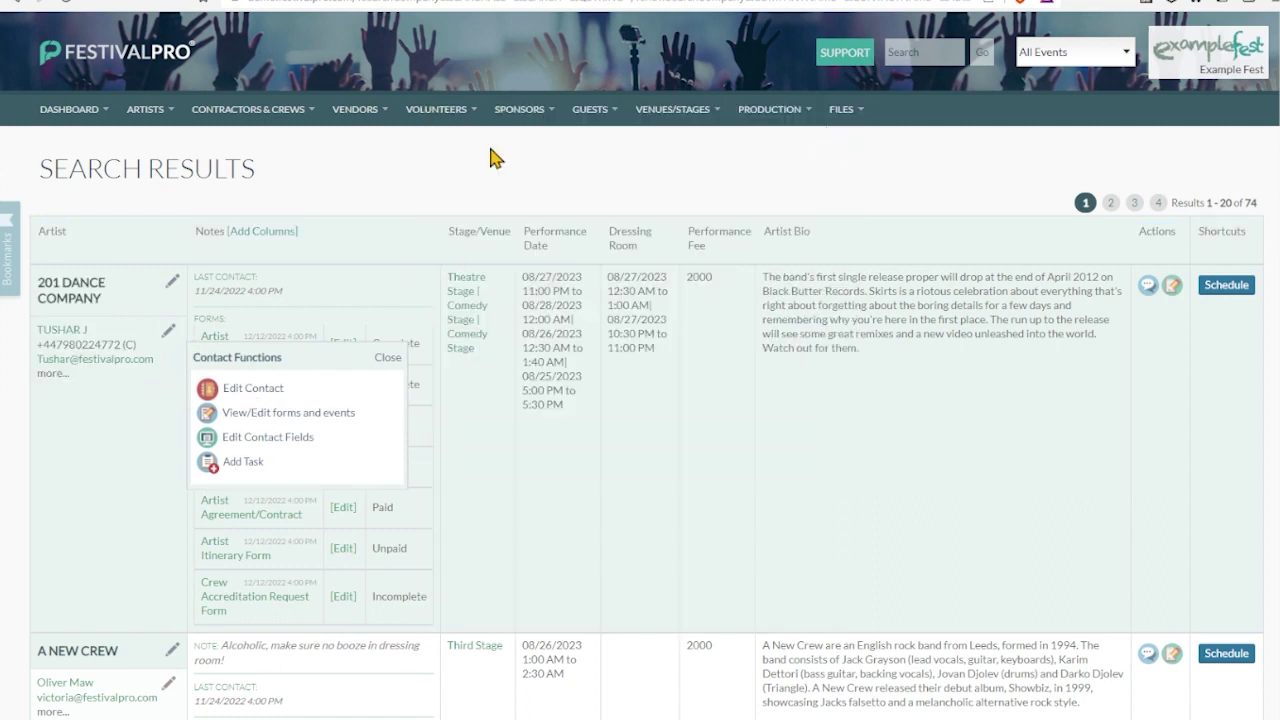
- Open the Press Application field list and inspect the First Name field's settings
mouse_move(72, 109)
click(84, 256)
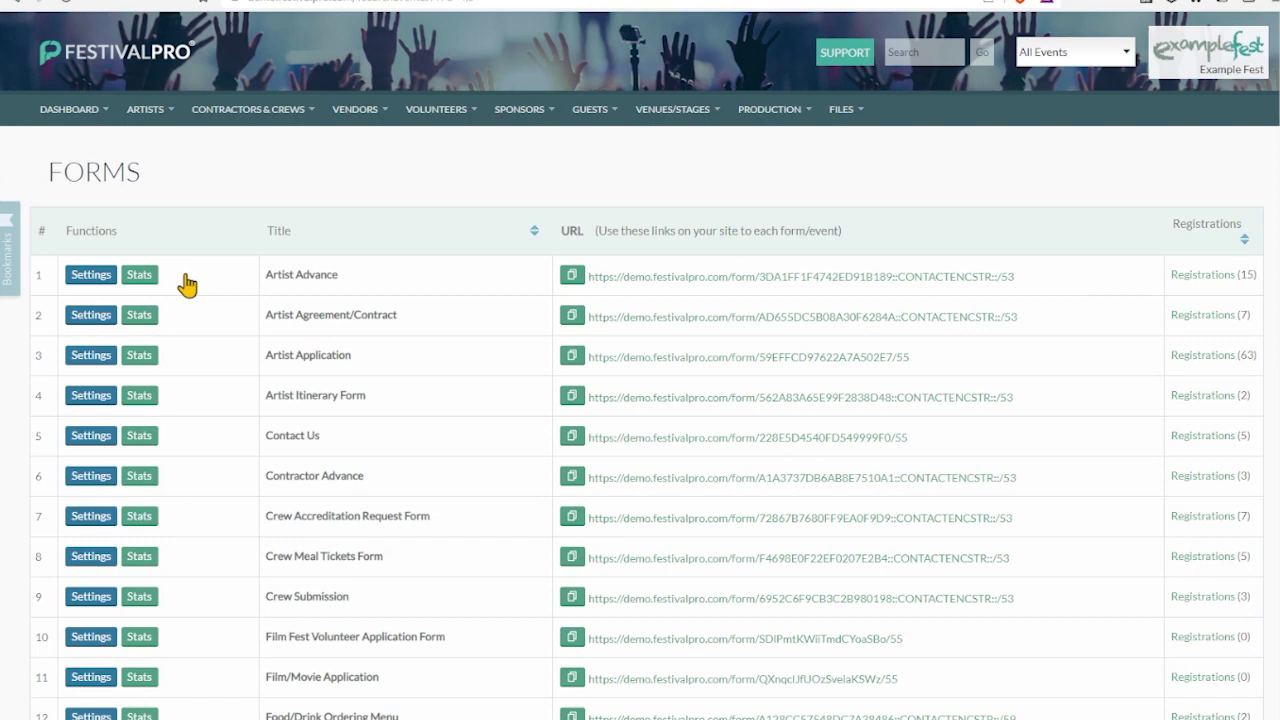
scroll(198, 468, down, 5)
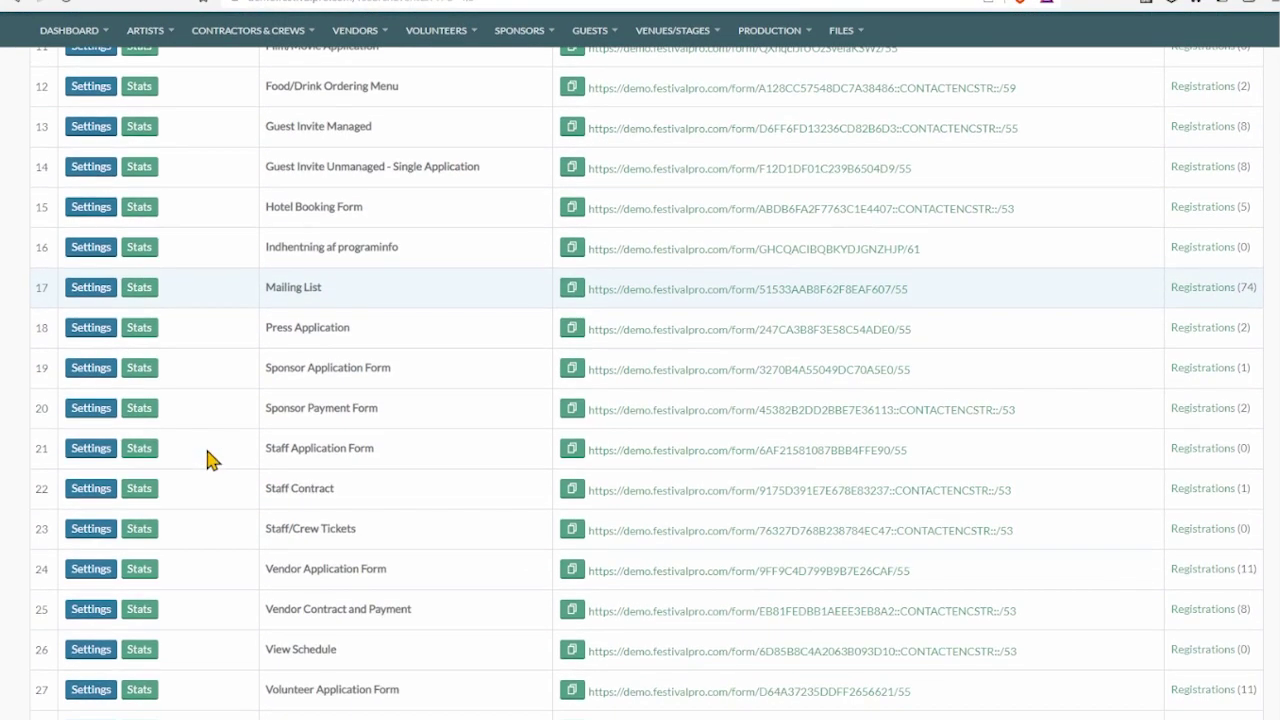
click(210, 458)
scroll(190, 340, down, 1)
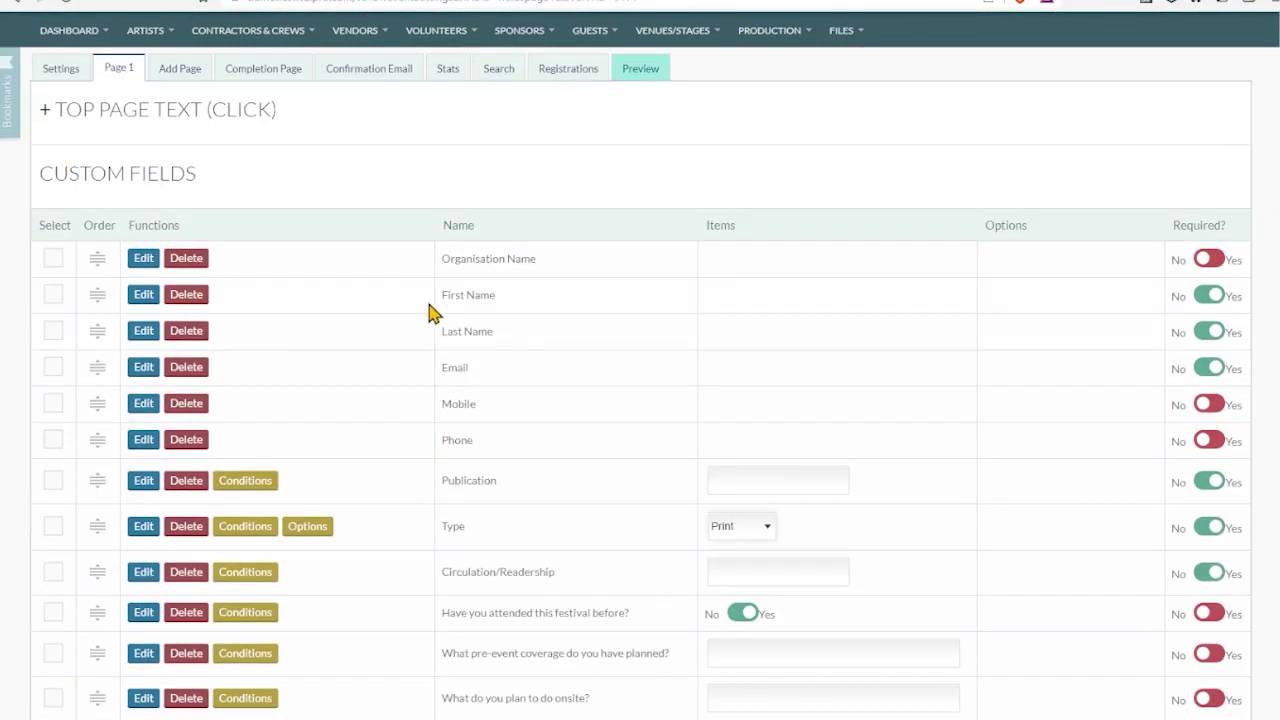
double_click(469, 262)
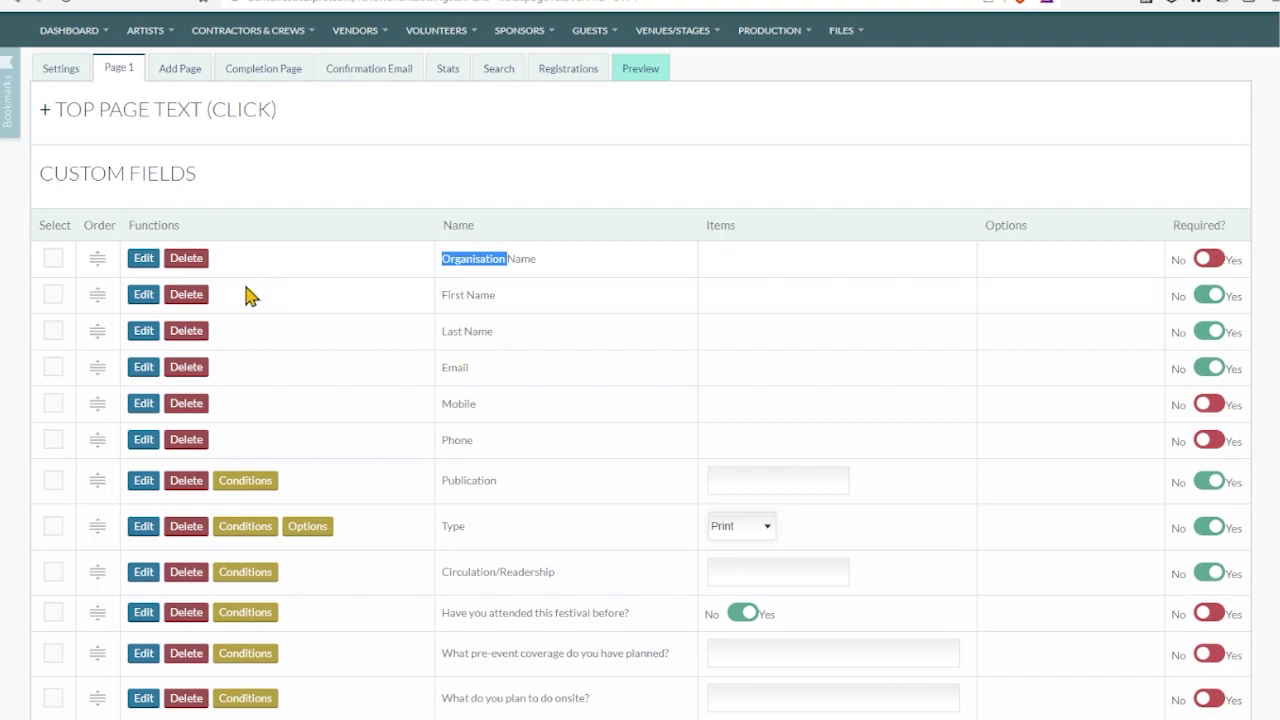
click(155, 295)
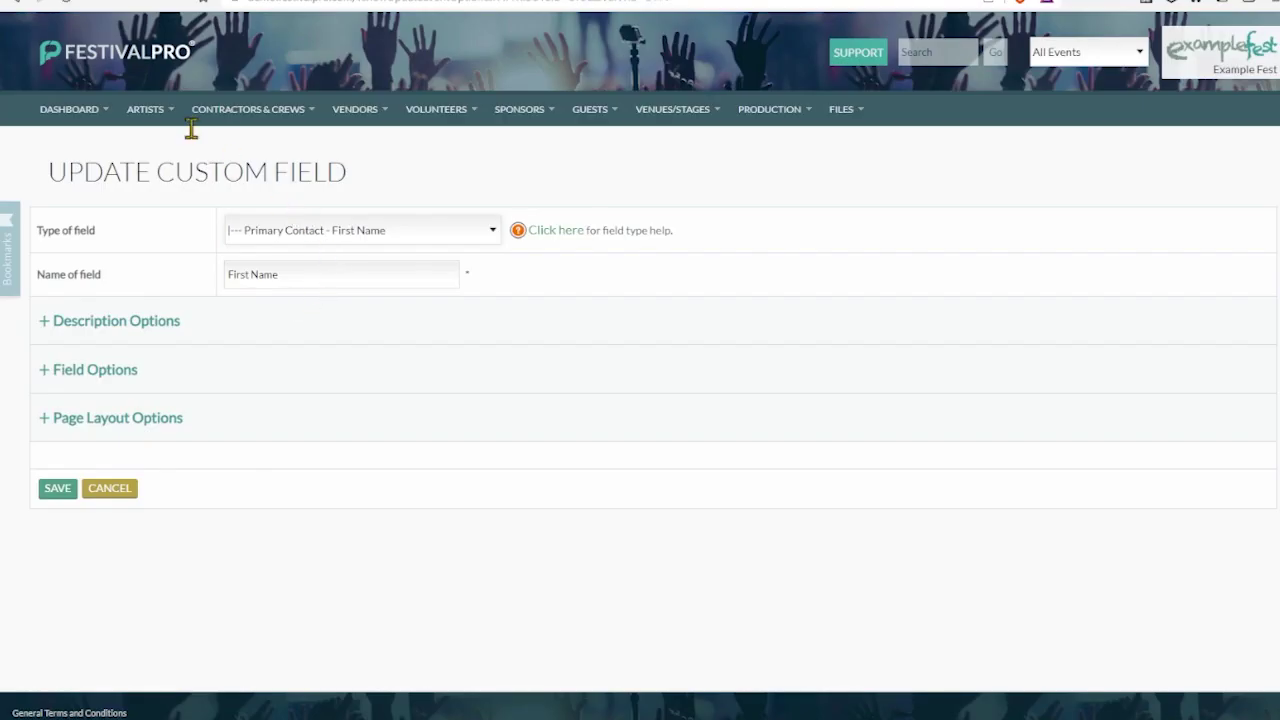
click(28, 3)
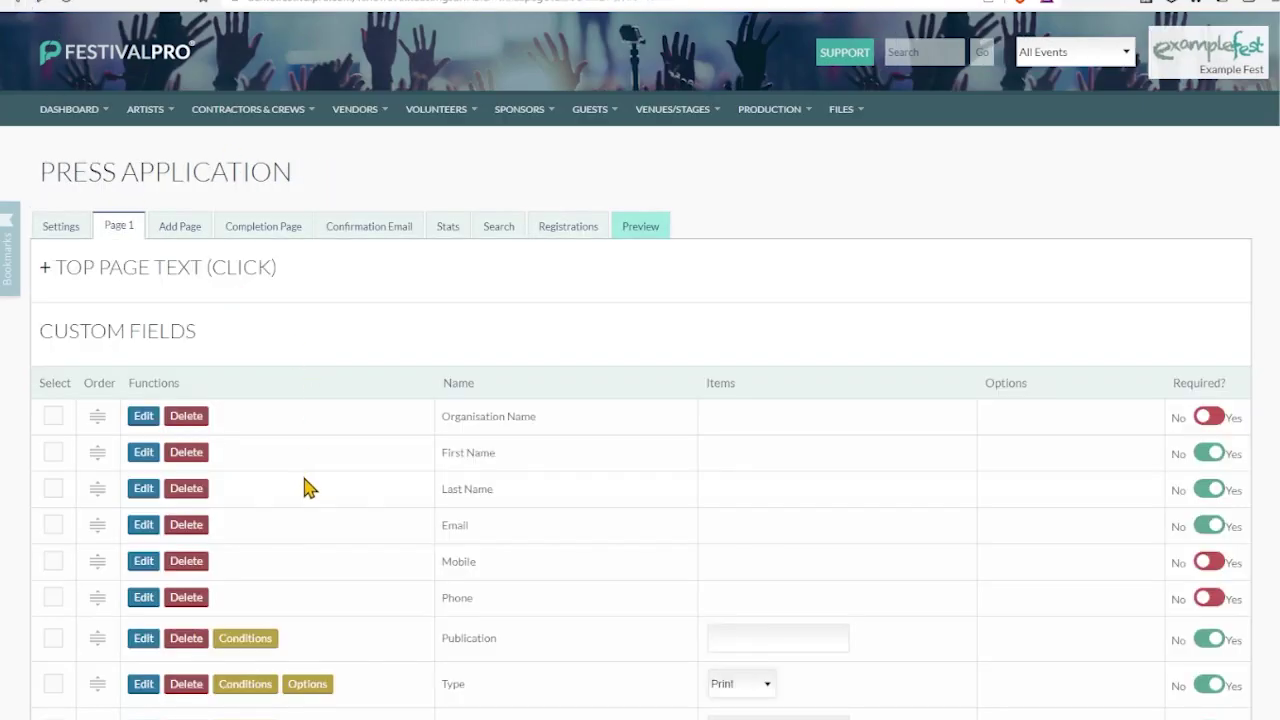
- Inspect the Phone field's settings, then open the Publication field for editing
click(456, 548)
click(453, 562)
click(143, 597)
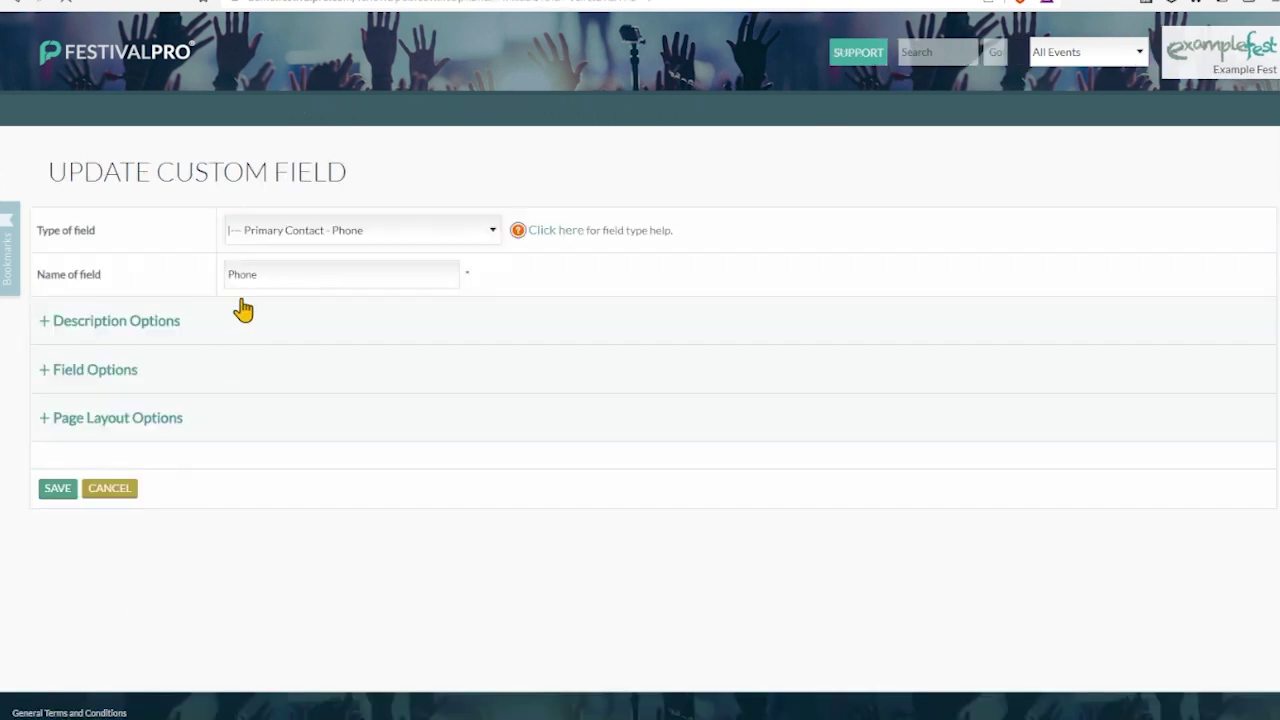
click(18, 5)
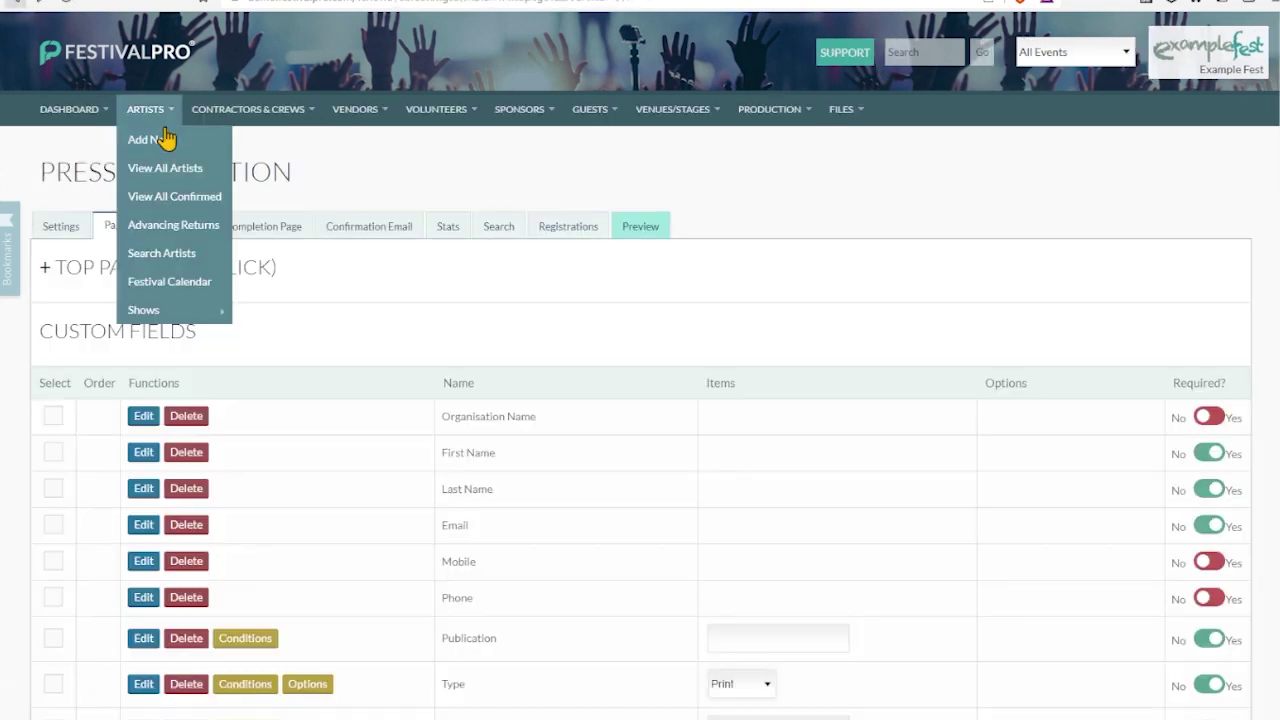
scroll(460, 413, down, 2)
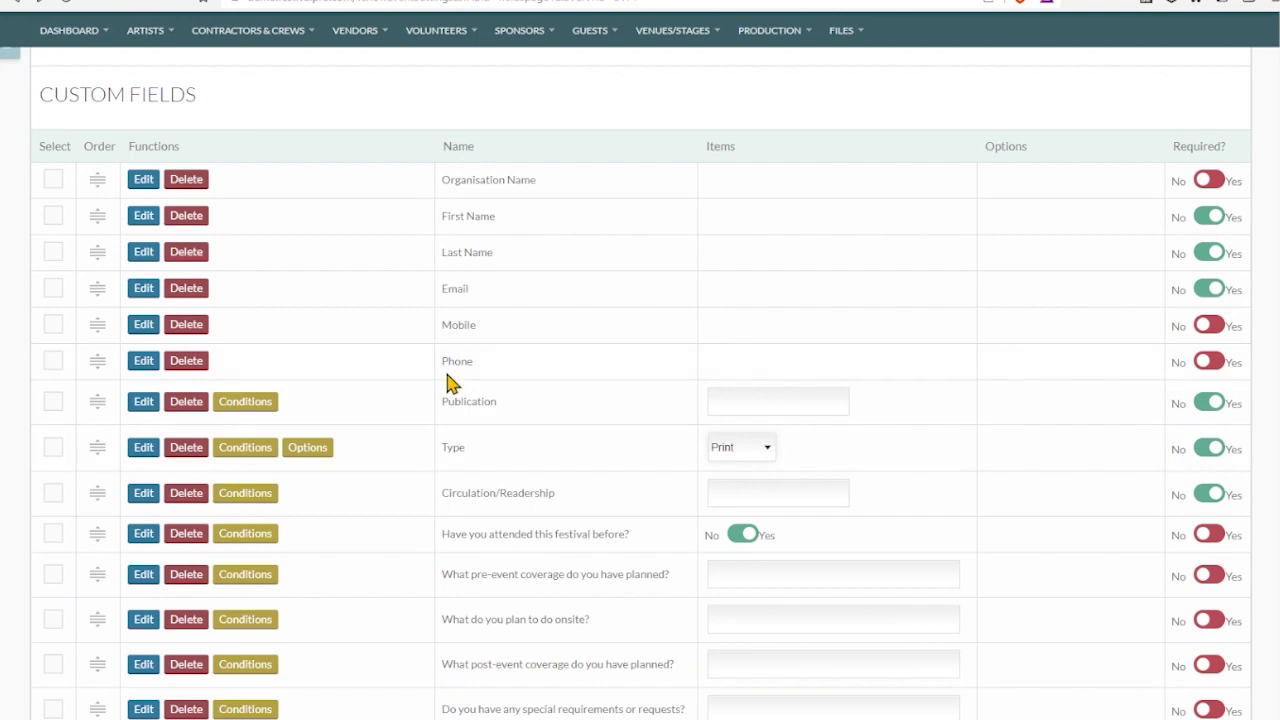
scroll(448, 383, down, 1)
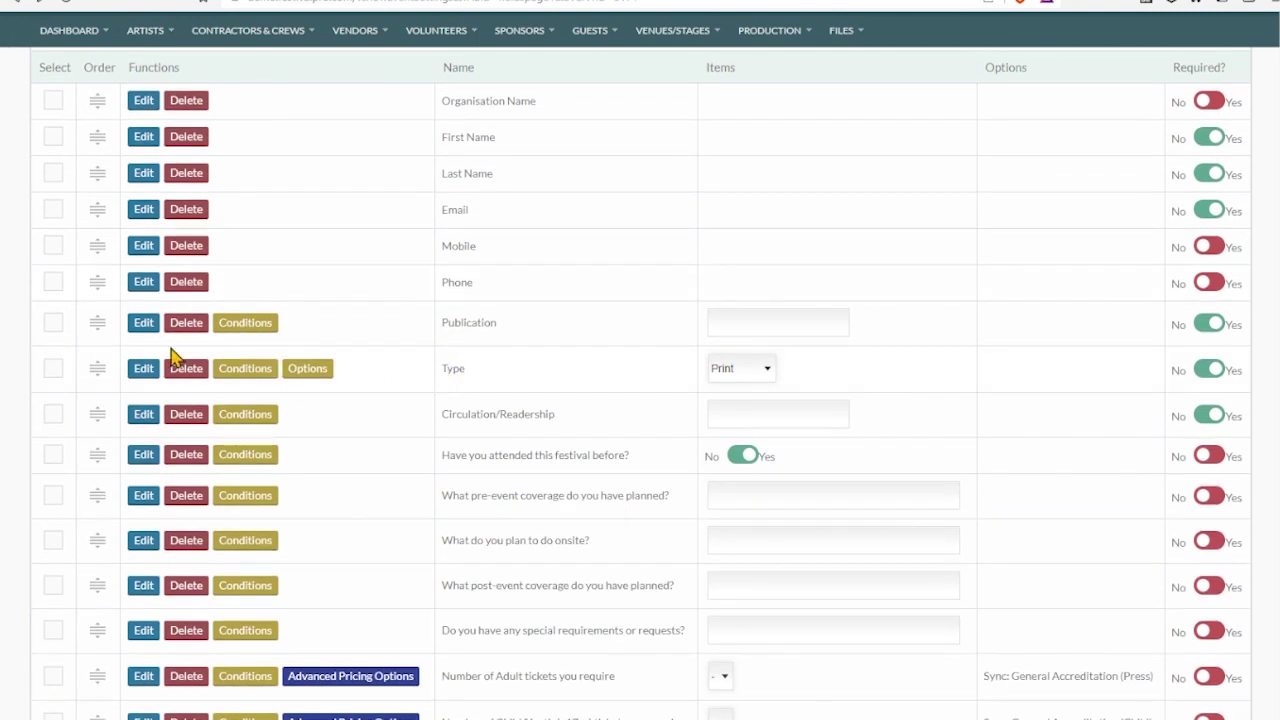
click(144, 324)
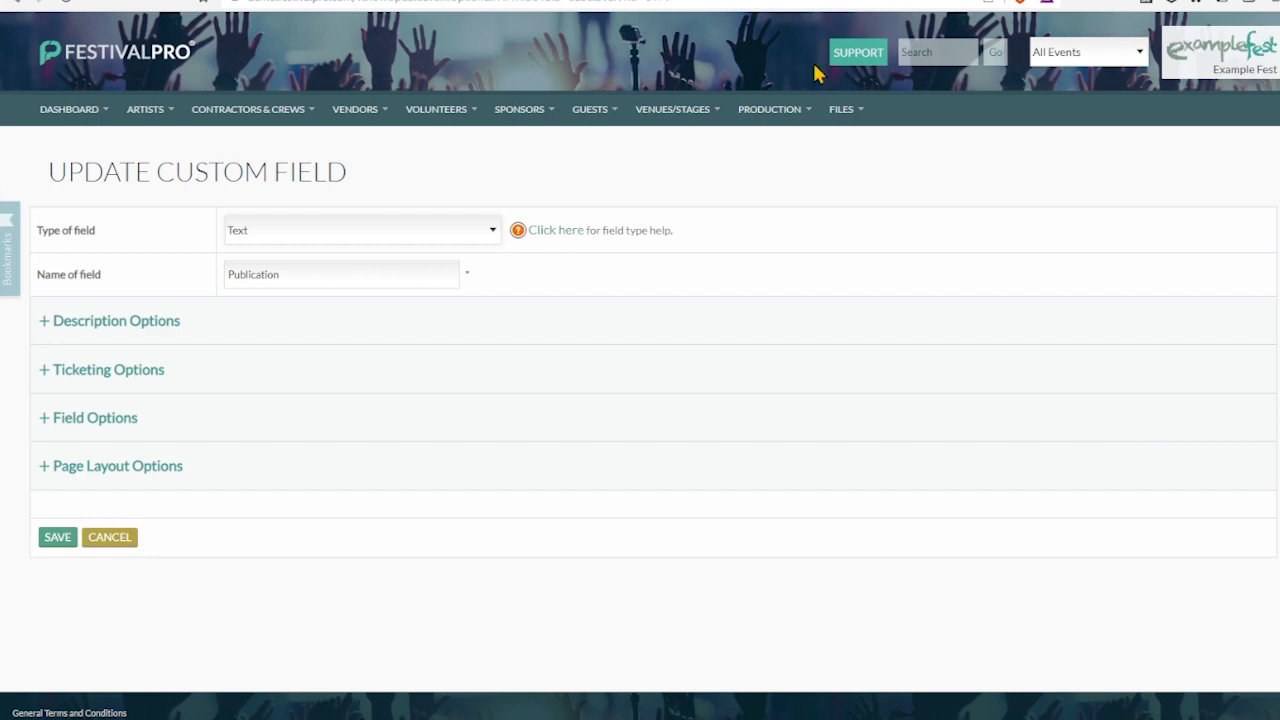
- Try the Counter type for Publication with a maximum of 1
click(340, 229)
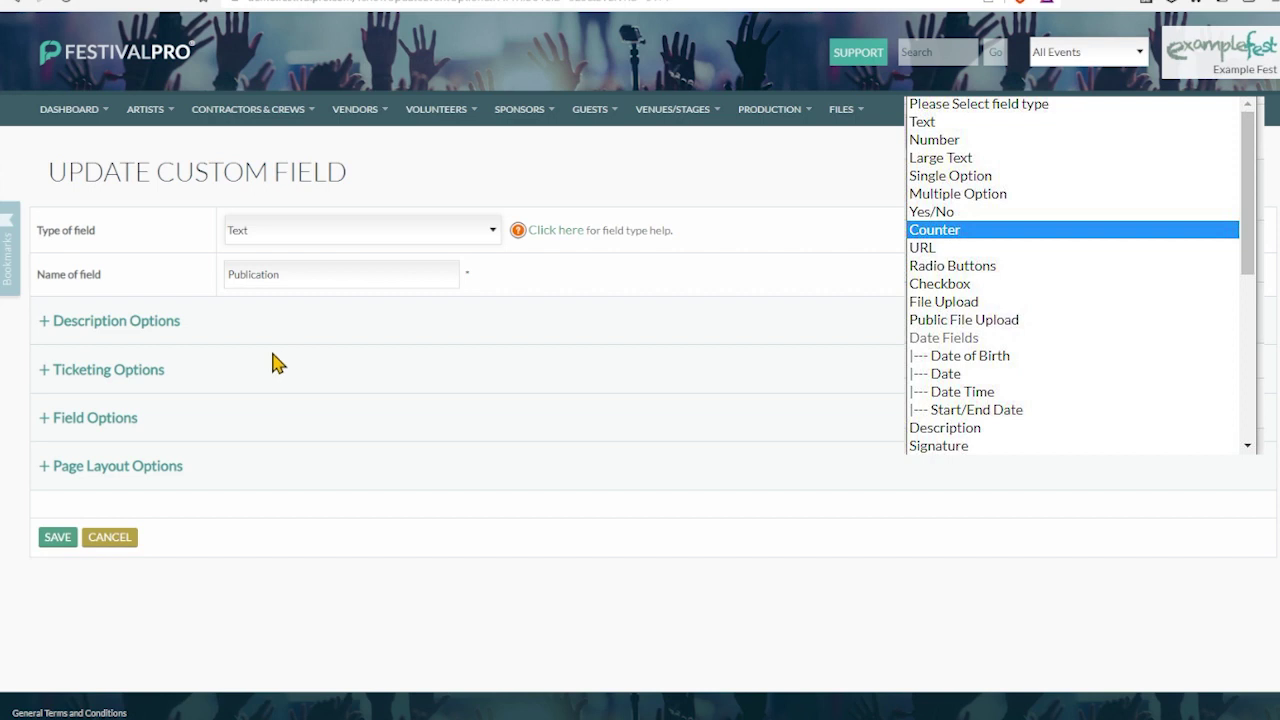
click(278, 363)
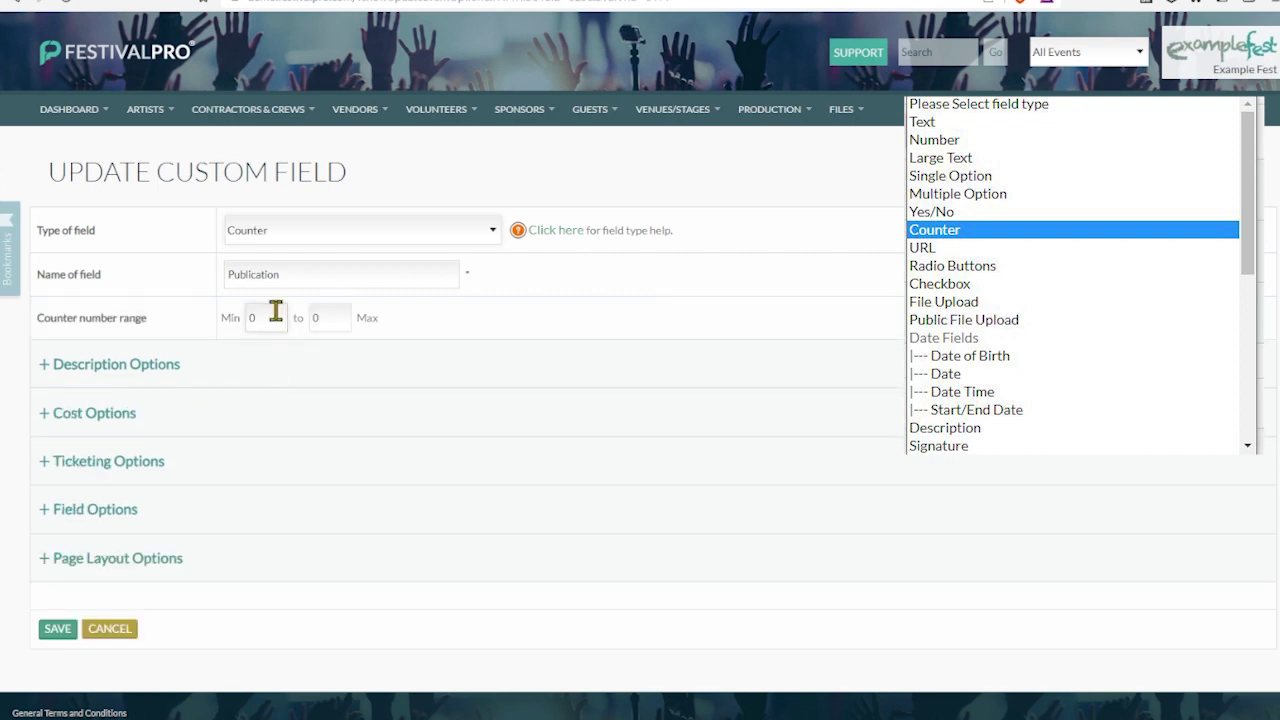
click(334, 318)
key(BackSpace)
text(1)
text(t)
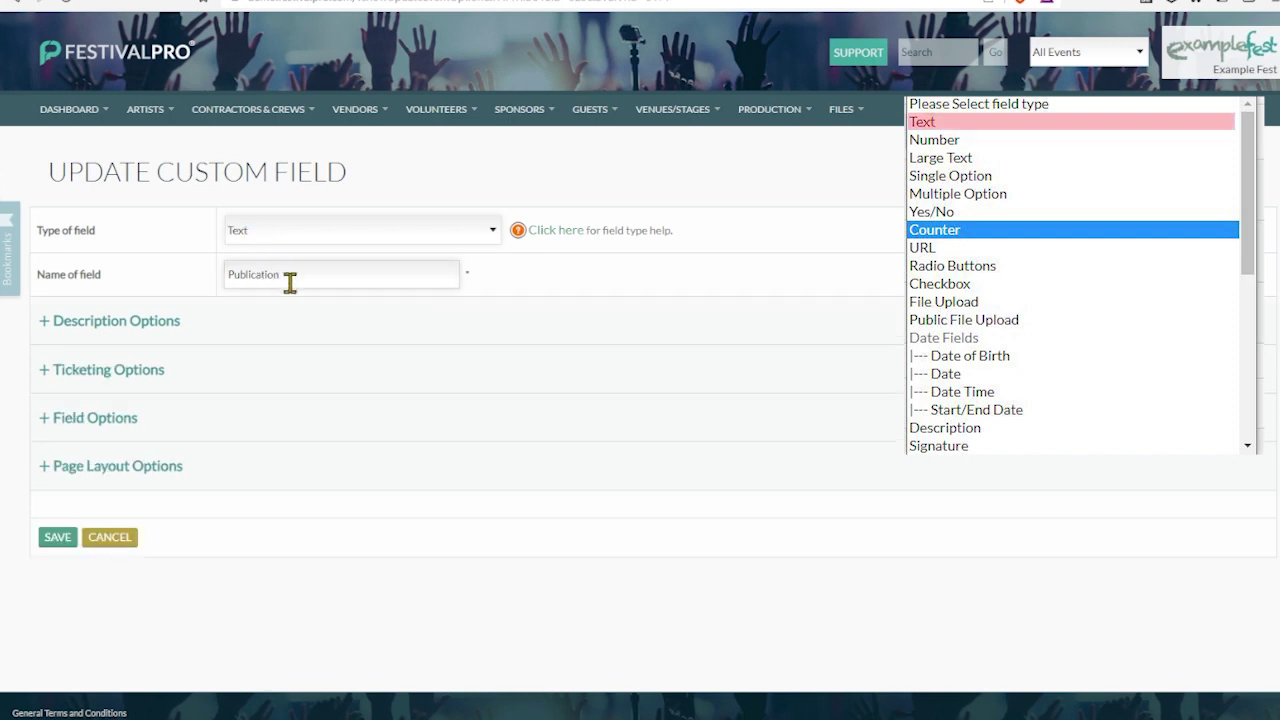
- Cycle Publication through Text, Number and Large Text, show field options, then choose Single Option
drag(320, 274, 234, 279)
key(shift+Tab)
key(n)
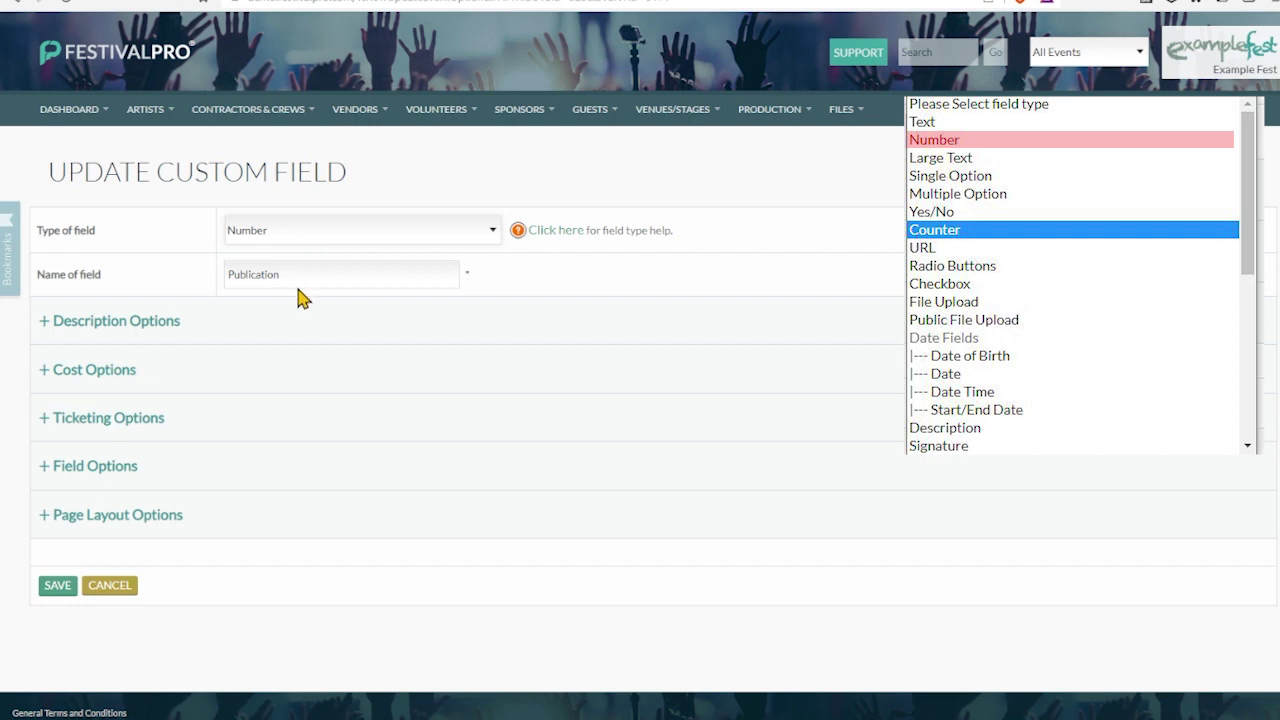
key(l)
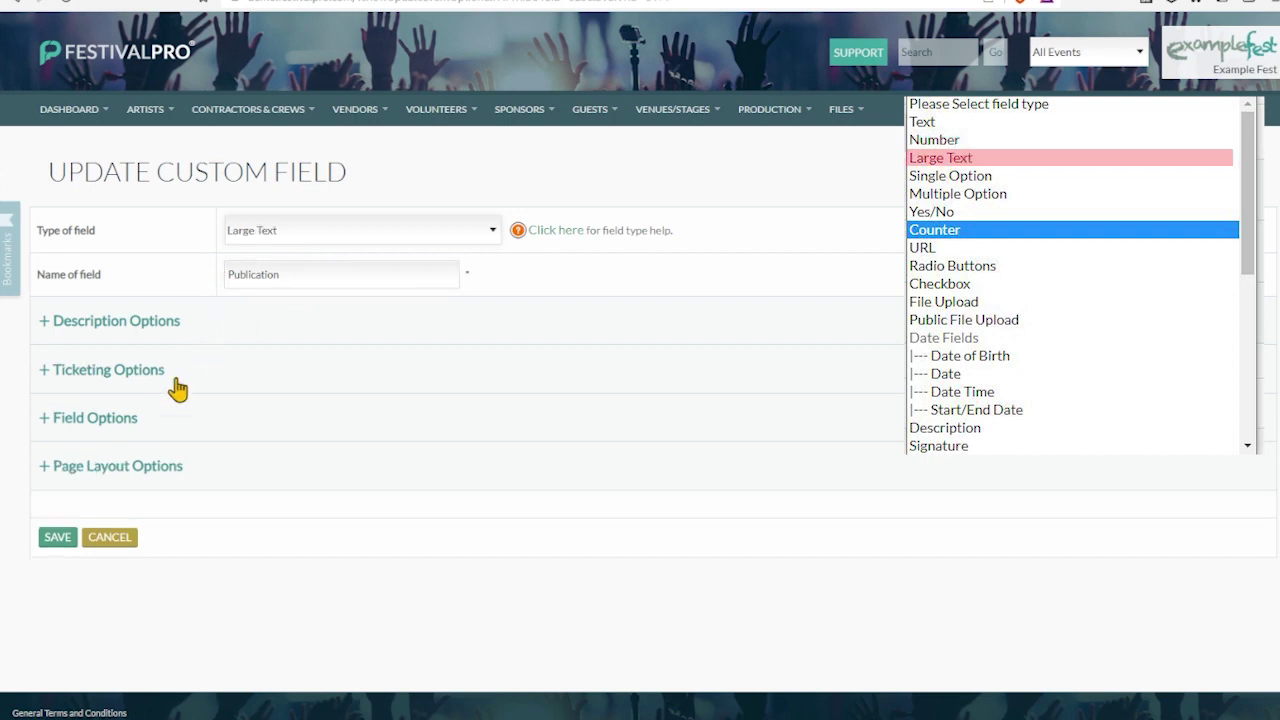
click(123, 434)
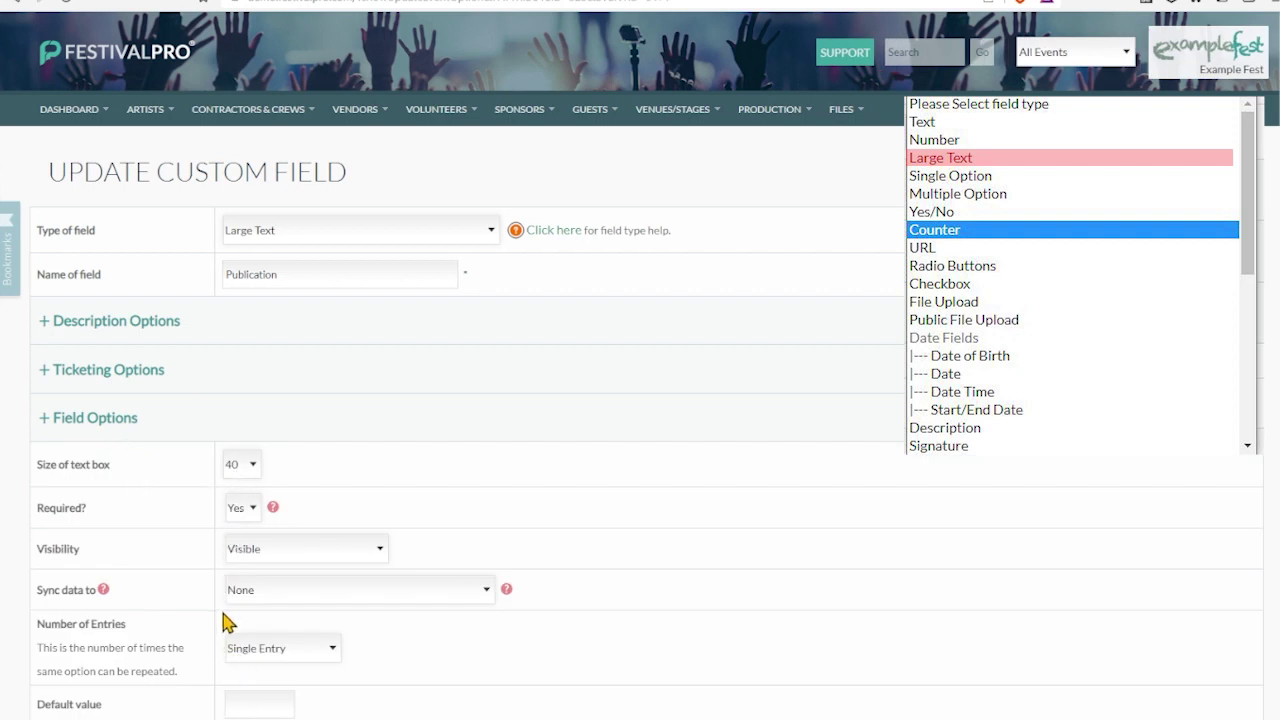
key(Down)
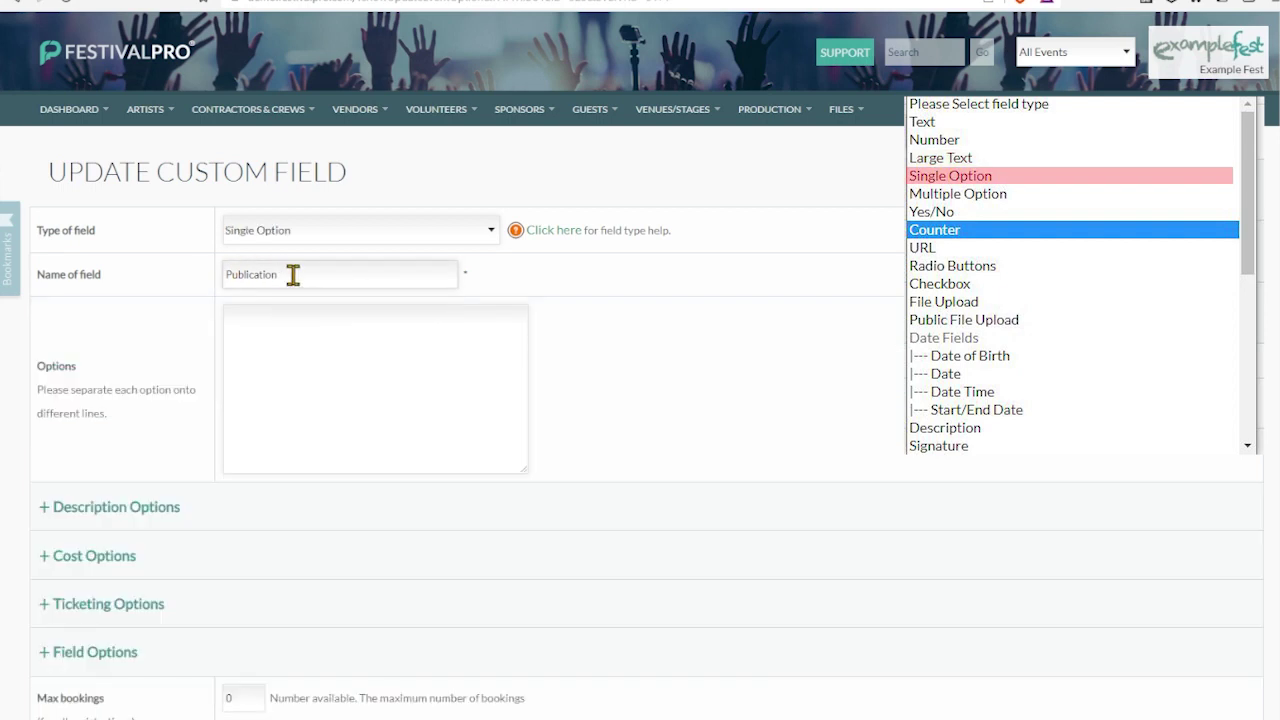
scroll(247, 277, down, 5)
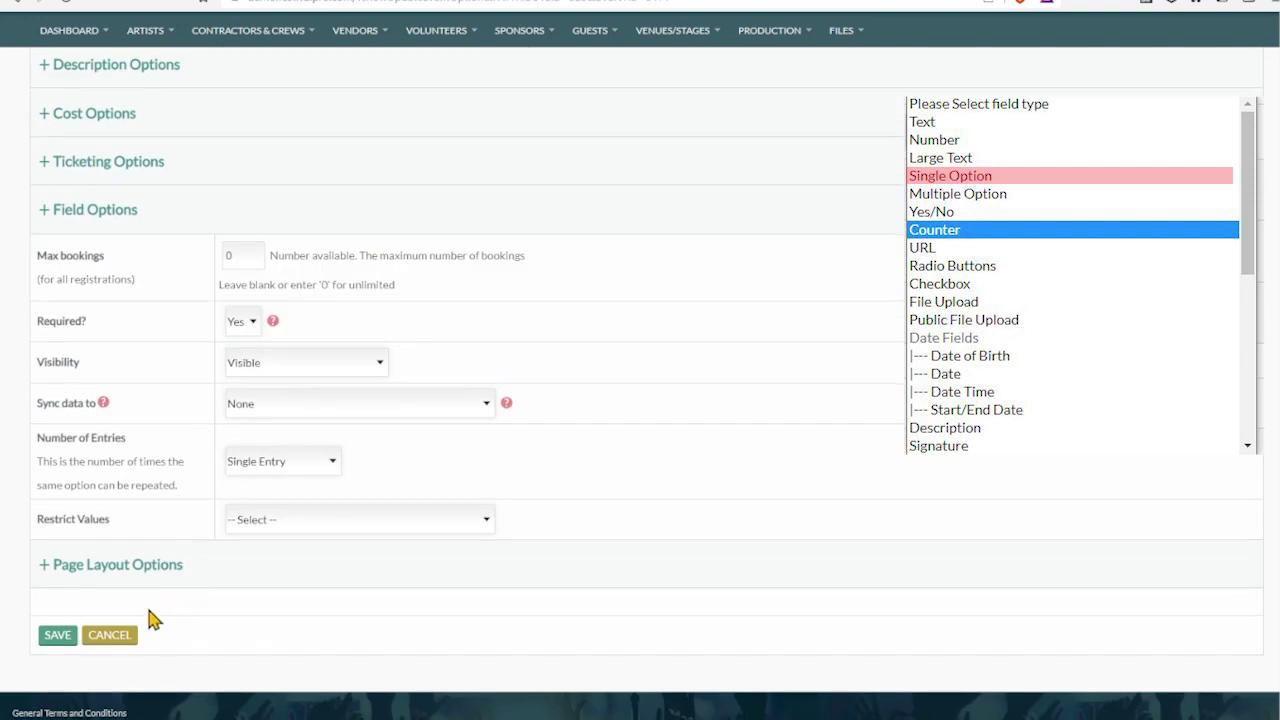
- Save Publication as Single Option and add the options magazine and fashion blog
click(68, 640)
scroll(378, 425, down, 3)
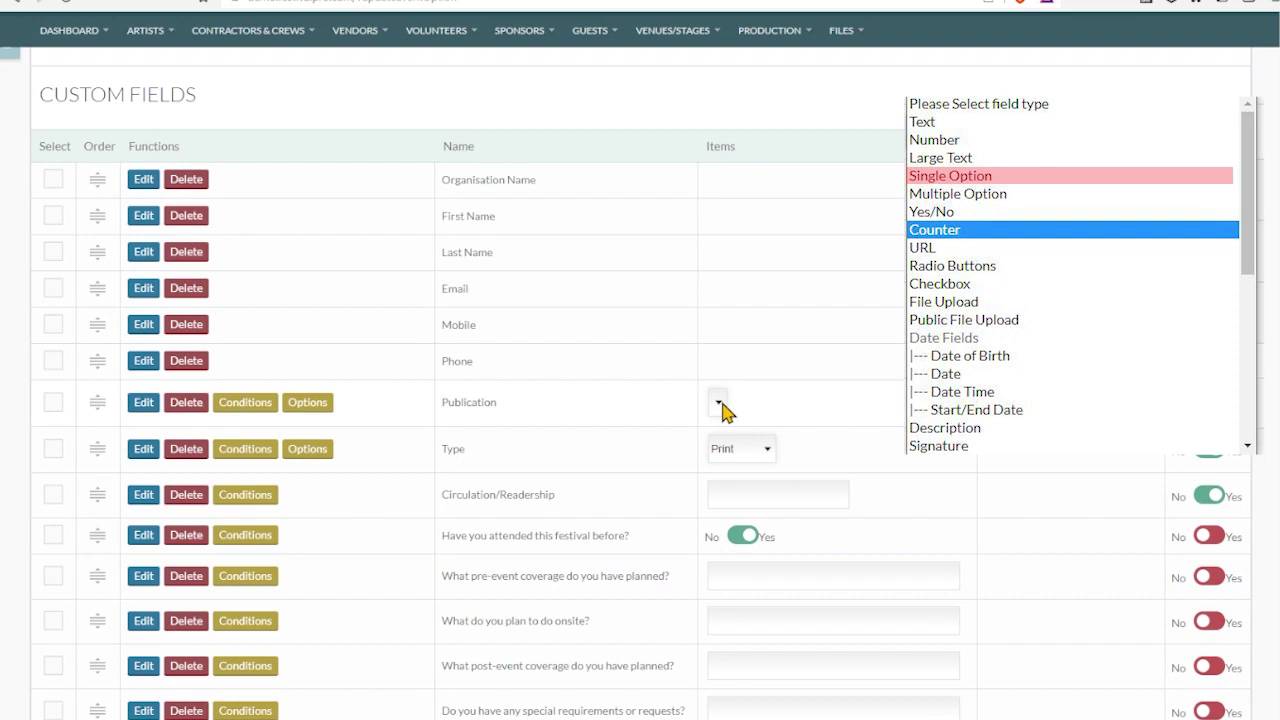
click(320, 405)
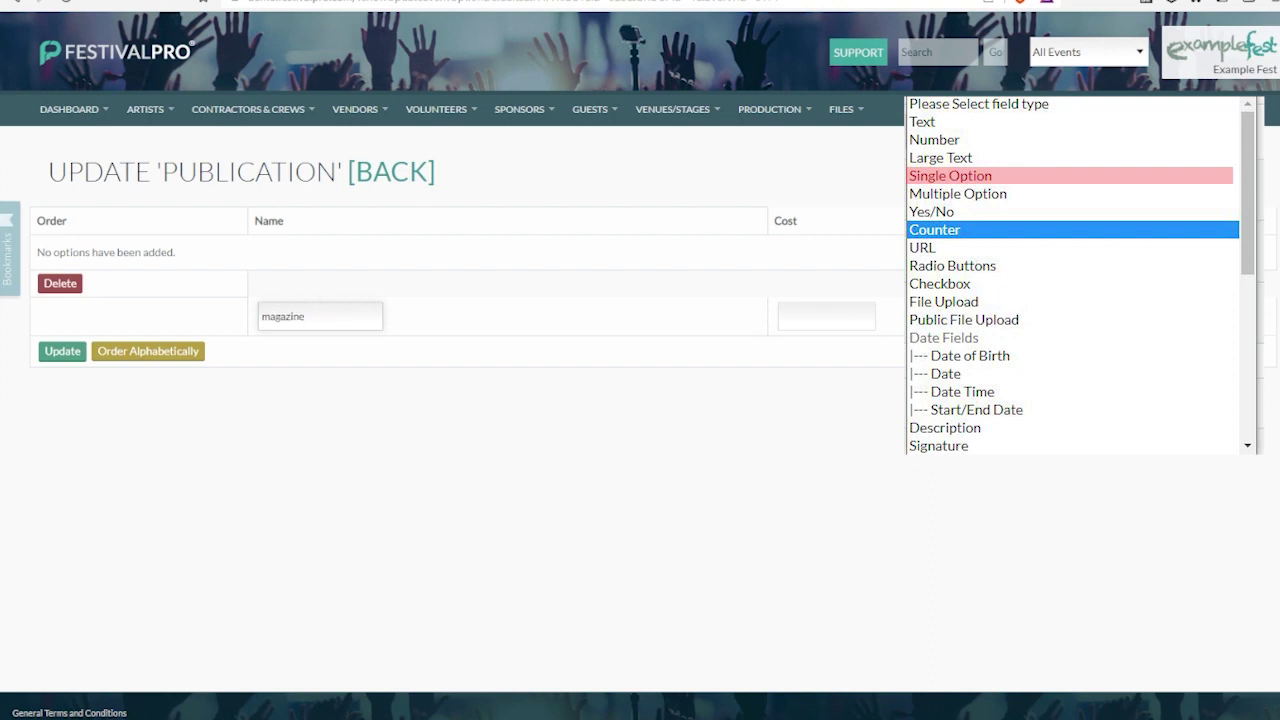
key(Return)
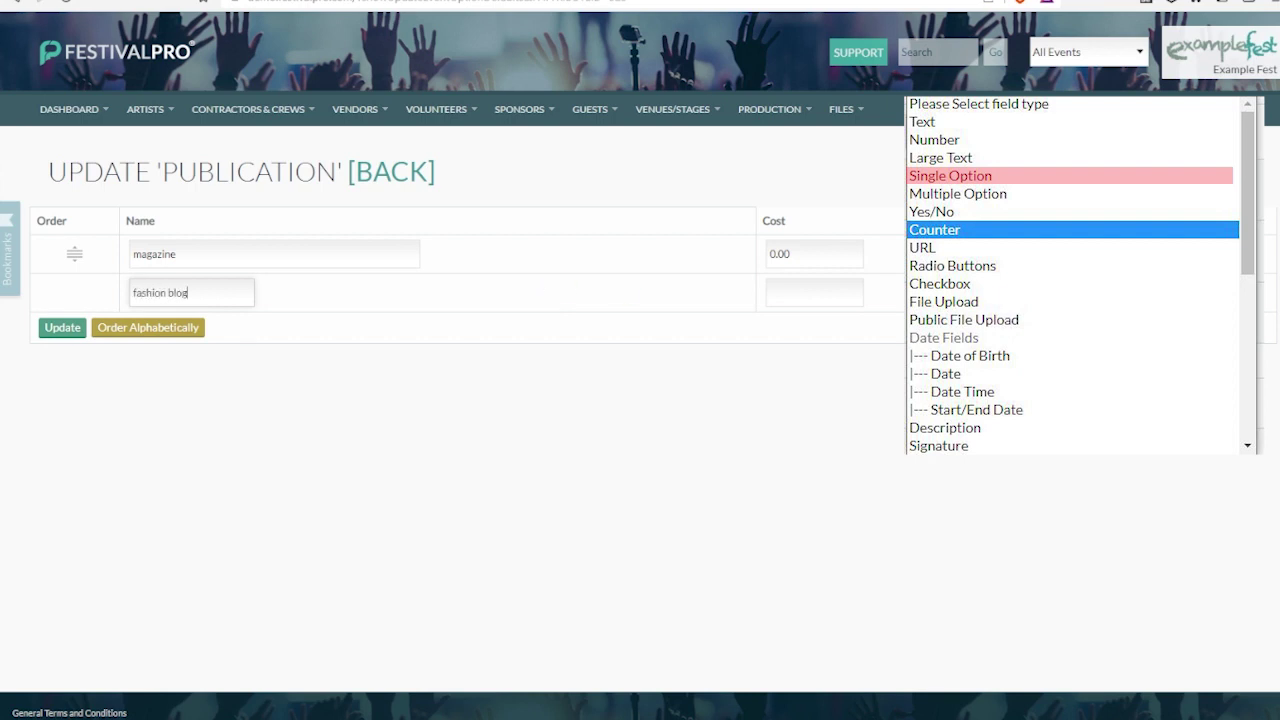
key(Return)
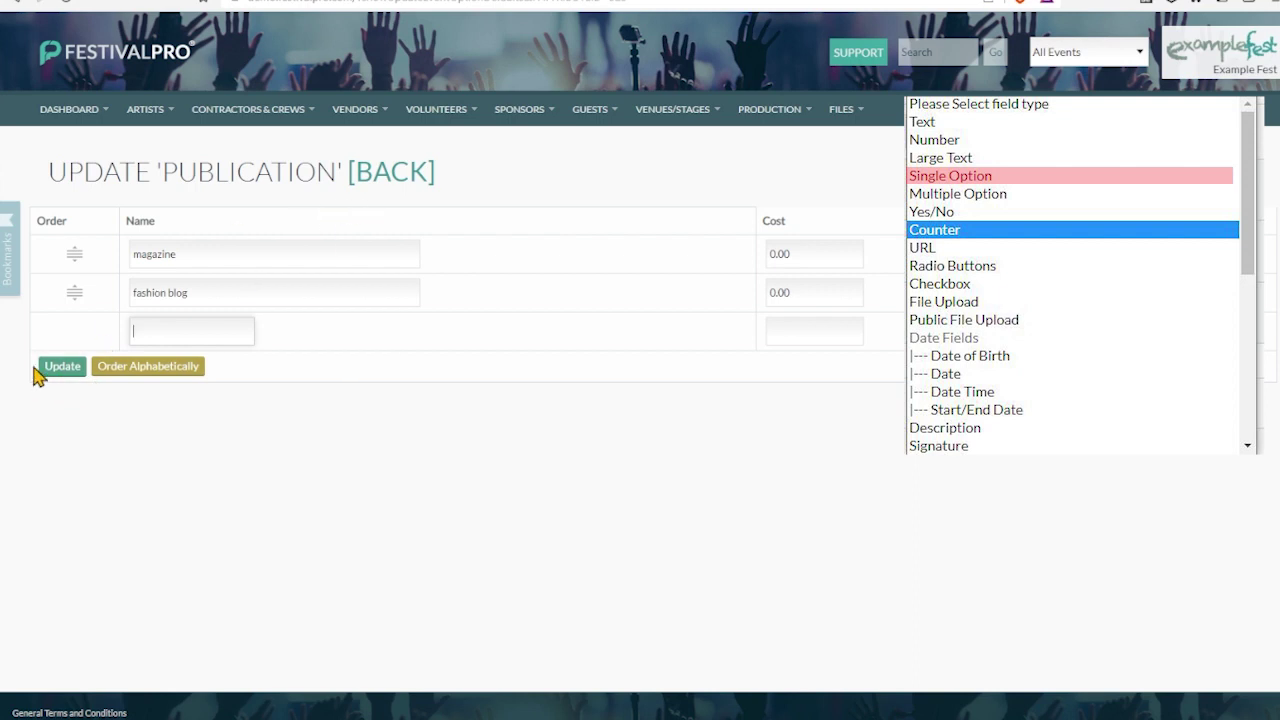
click(366, 175)
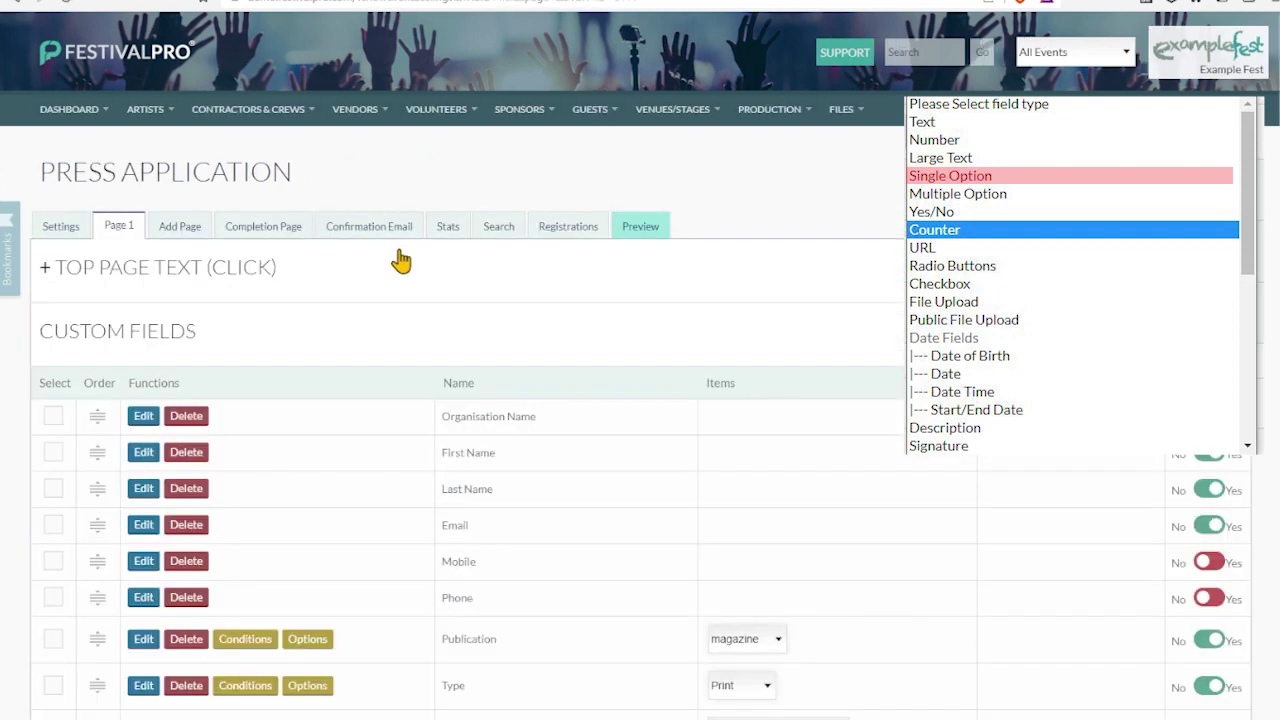
scroll(430, 340, down, 4)
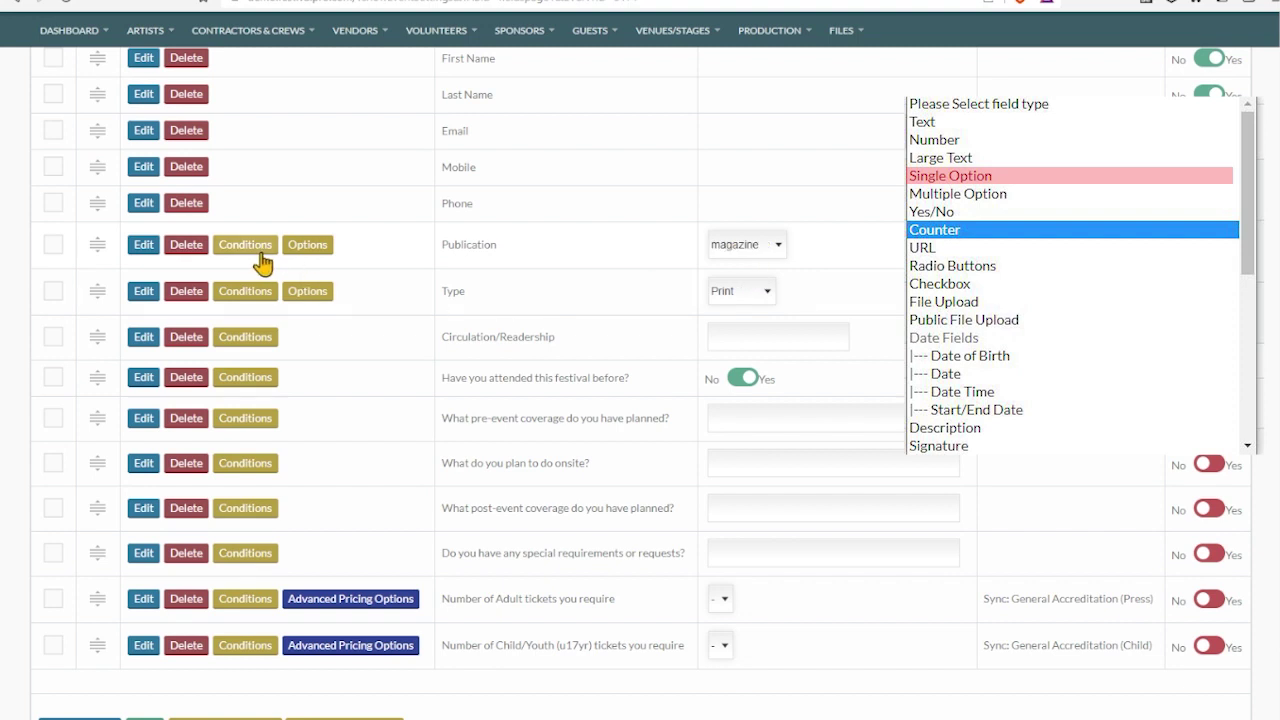
- Change Publication's field type to Multiple Option and save it
click(137, 249)
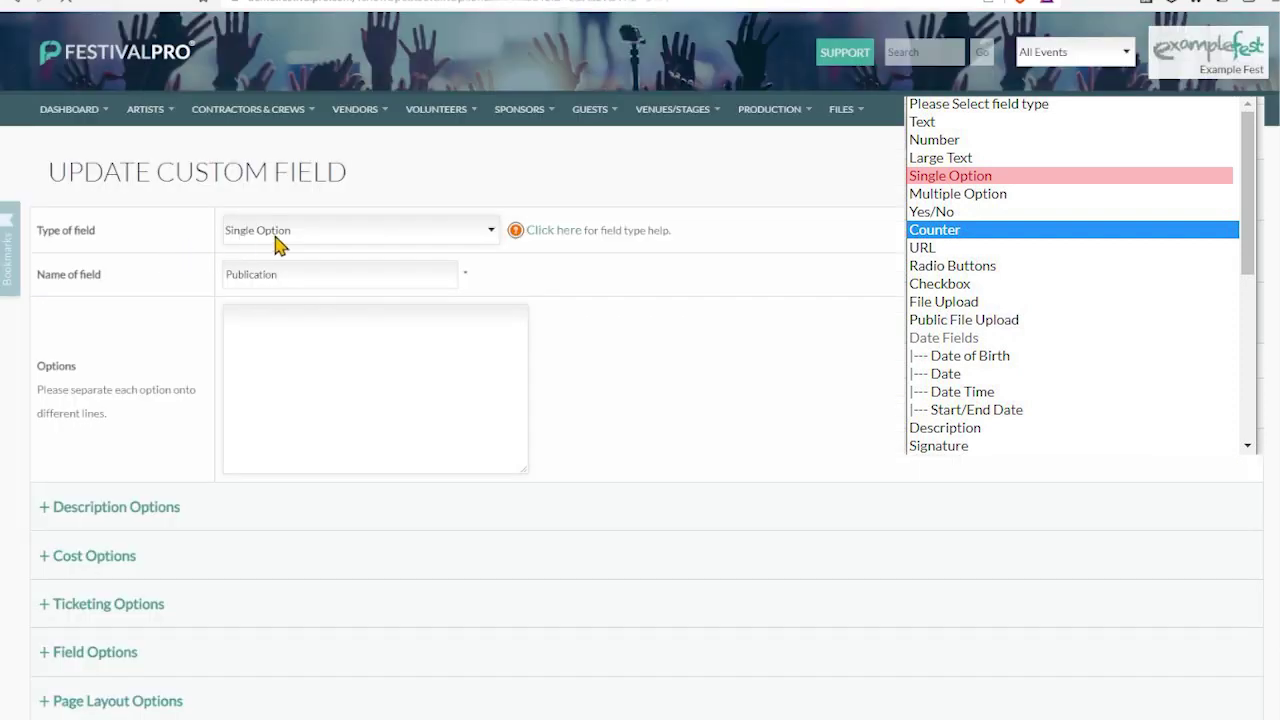
key(Down)
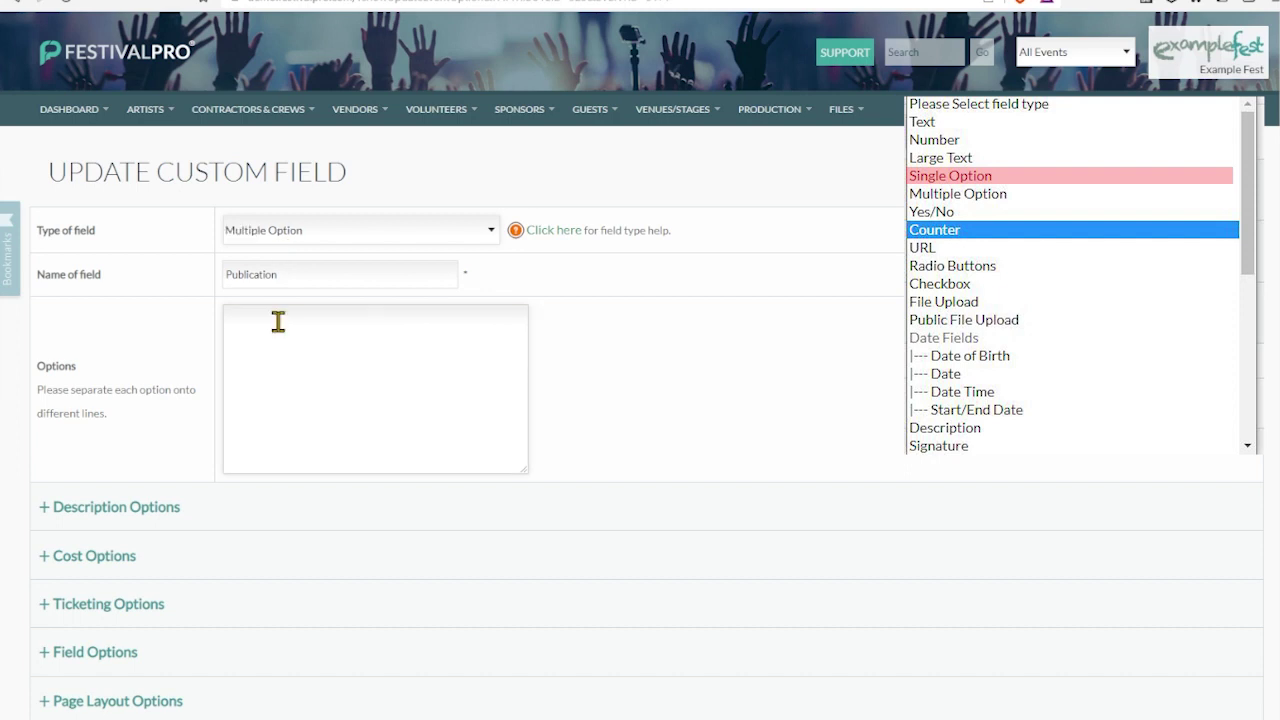
scroll(101, 597, down, 2)
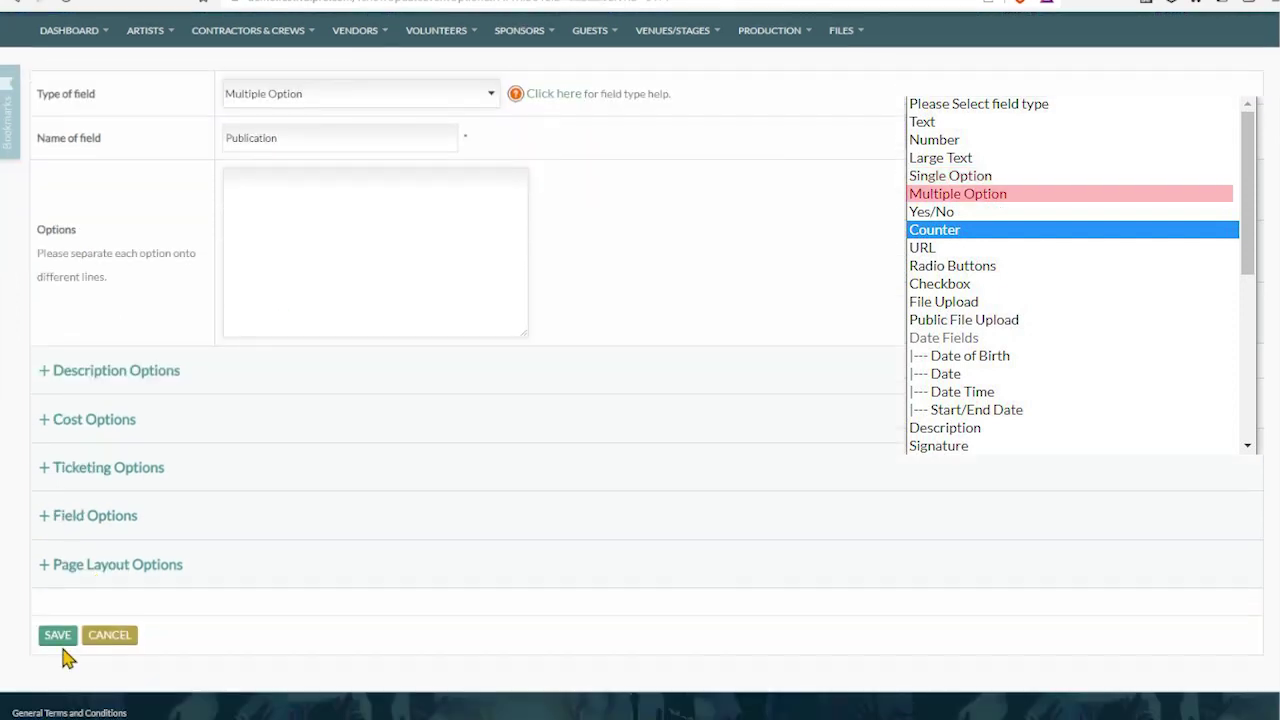
click(60, 640)
- Test selecting and deselecting magazine and fashion blog in the multi-select list
scroll(600, 380, down, 3)
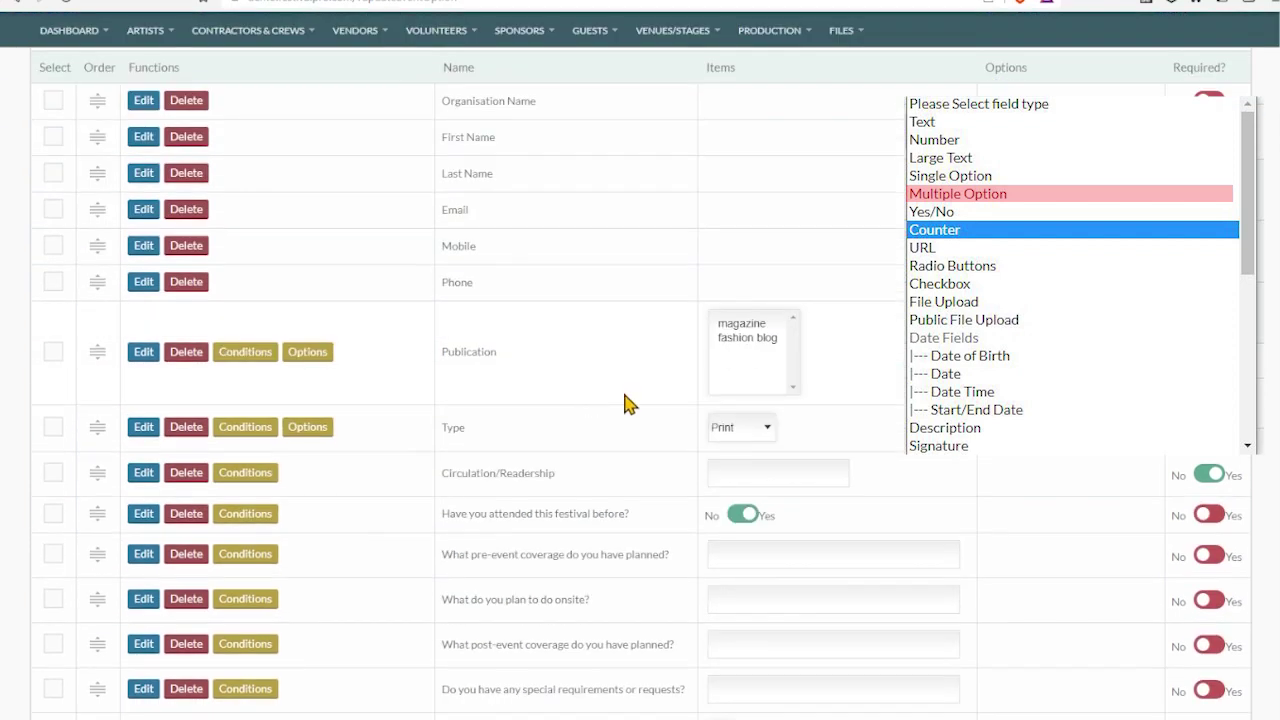
click(750, 336)
ctrl+click(745, 323)
ctrl+click(750, 337)
ctrl+click(745, 323)
ctrl+click(750, 337)
ctrl+click(745, 323)
ctrl+click(745, 323)
ctrl+click(752, 340)
click(148, 352)
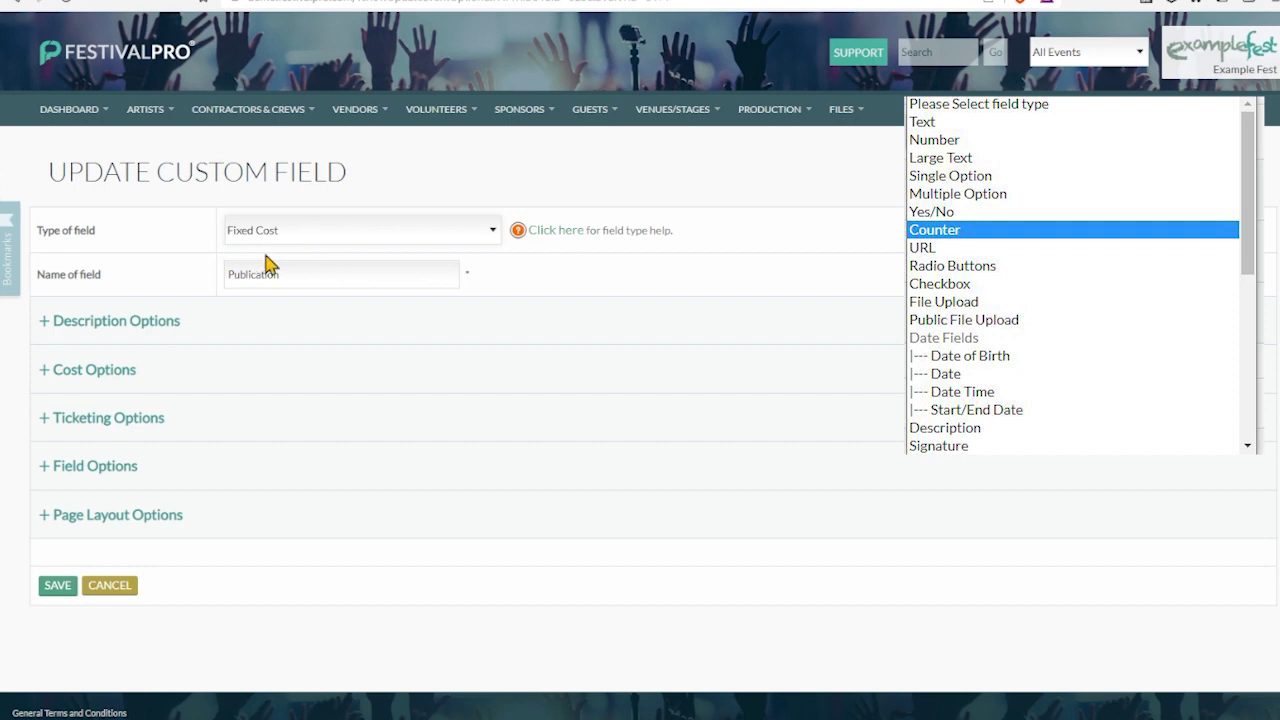
- Check the 0.00 cost price, collapse cost options, and save Publication as radio buttons
click(177, 371)
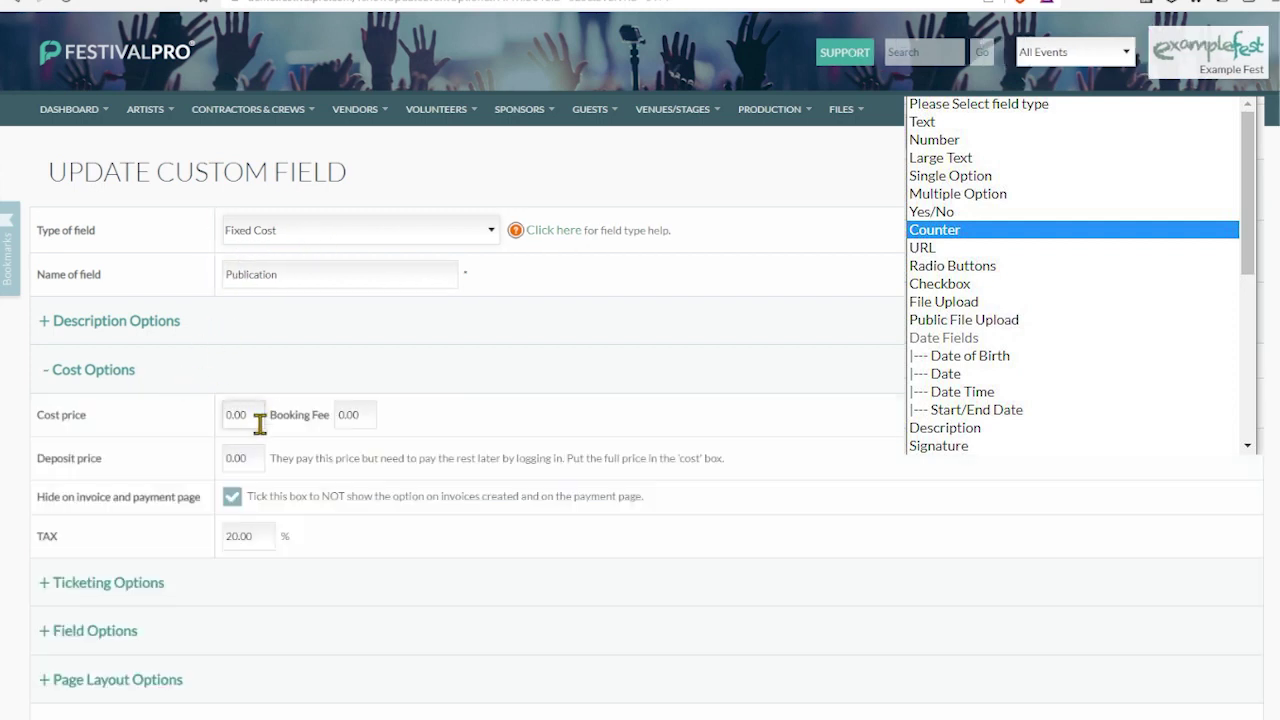
drag(259, 424, 169, 414)
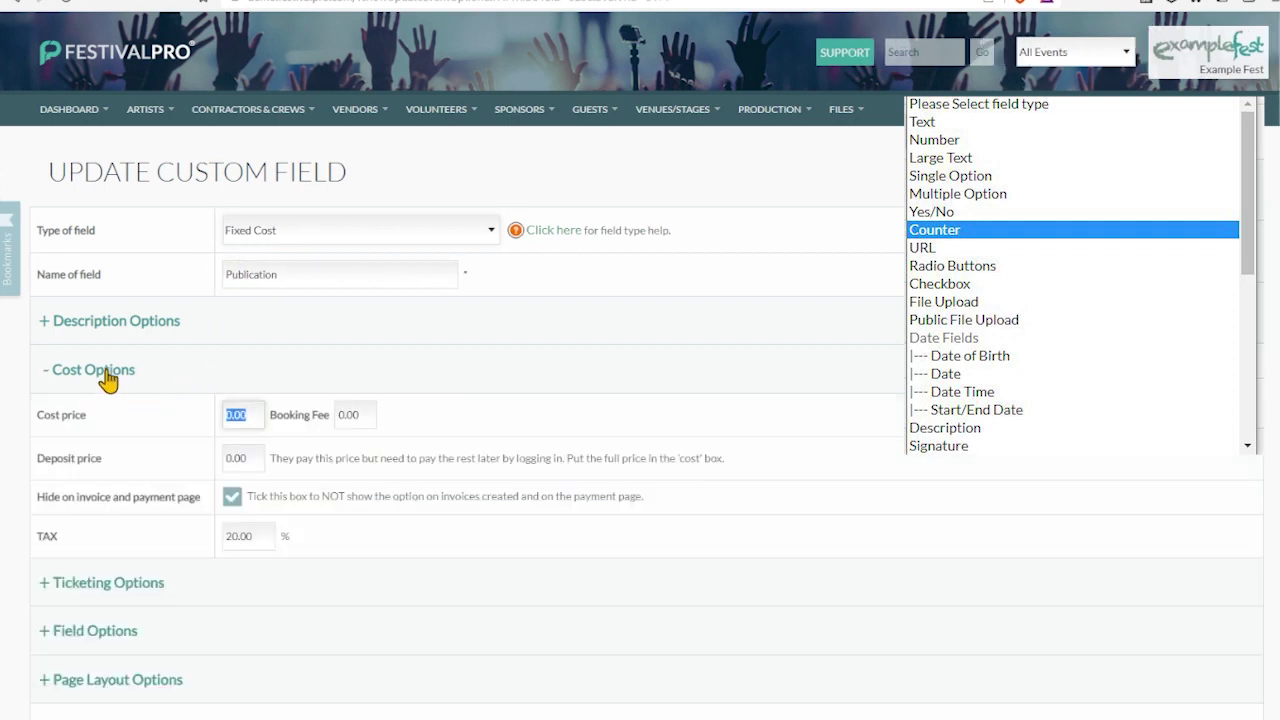
click(145, 393)
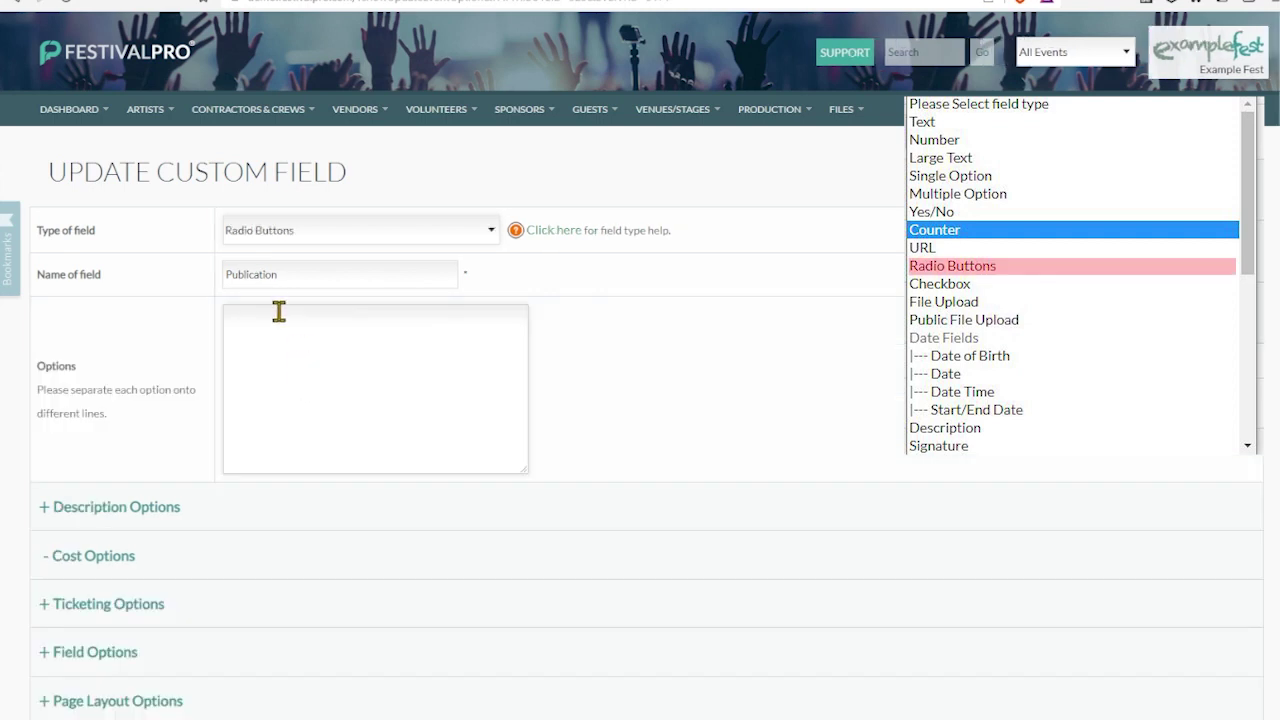
scroll(135, 650, down, 1)
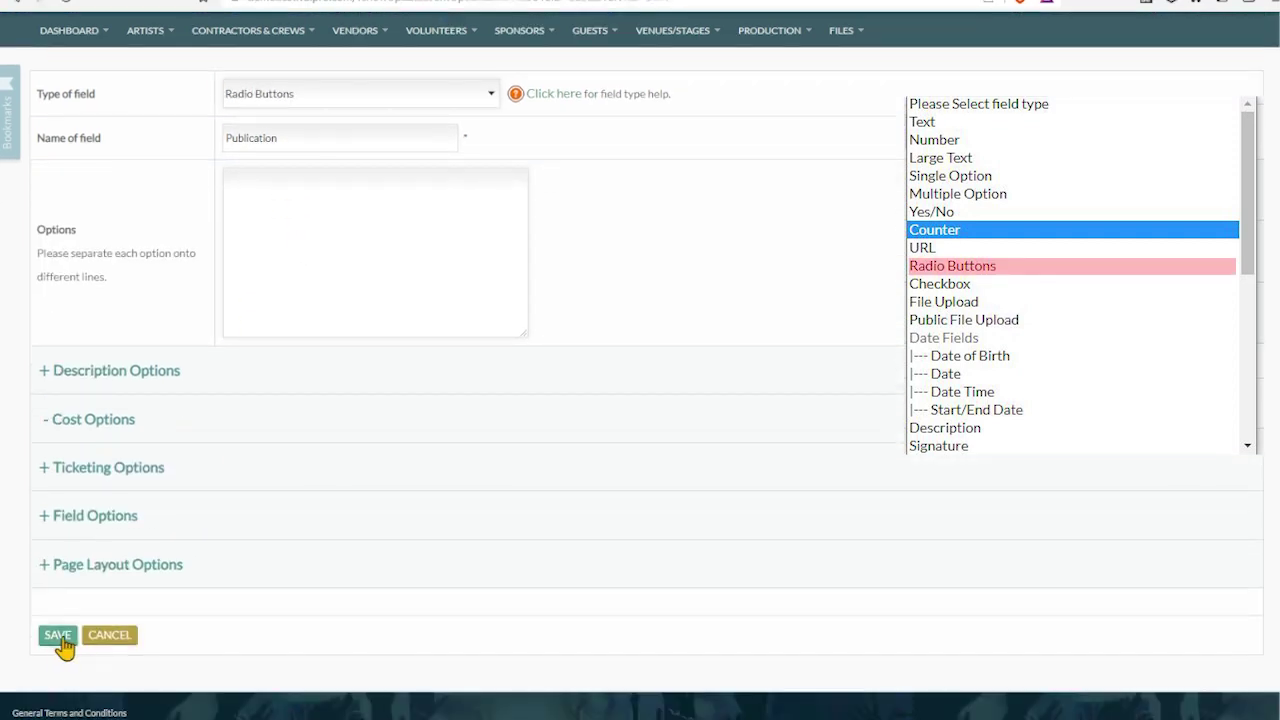
click(60, 642)
- Test the magazine and fashion blog radio choices on the Publication field
scroll(480, 400, down, 5)
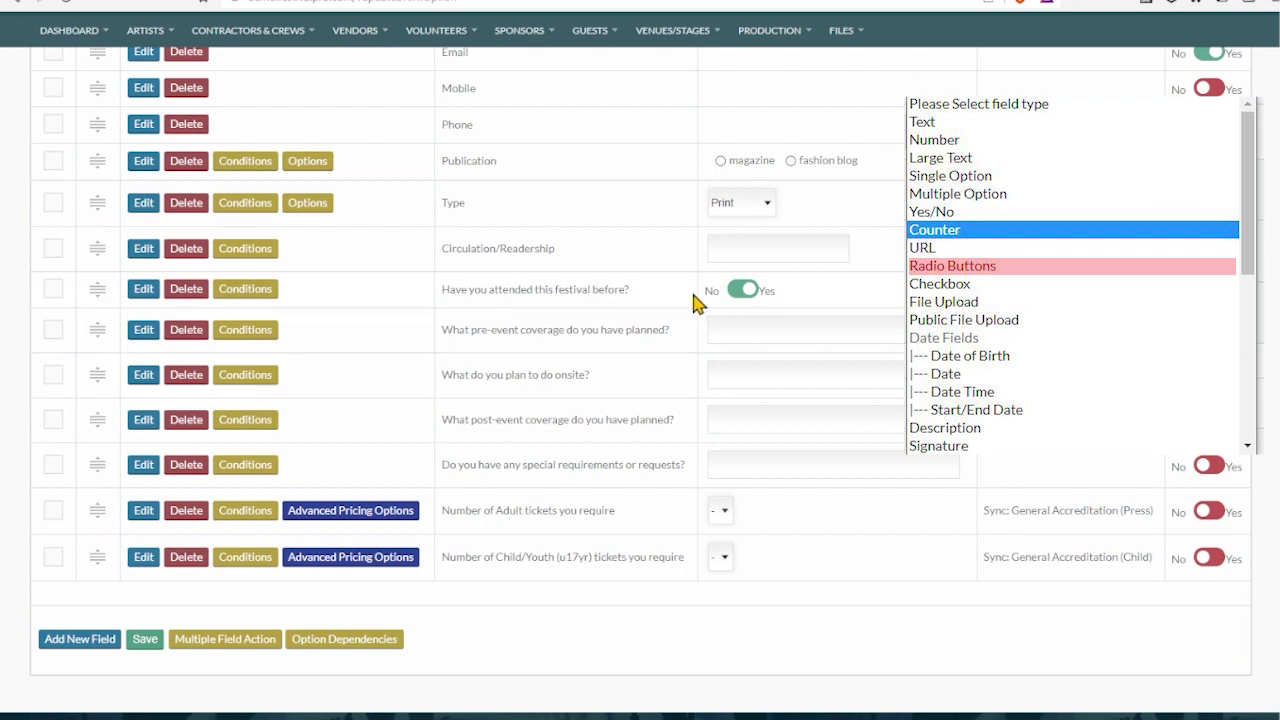
scroll(725, 240, up, 2)
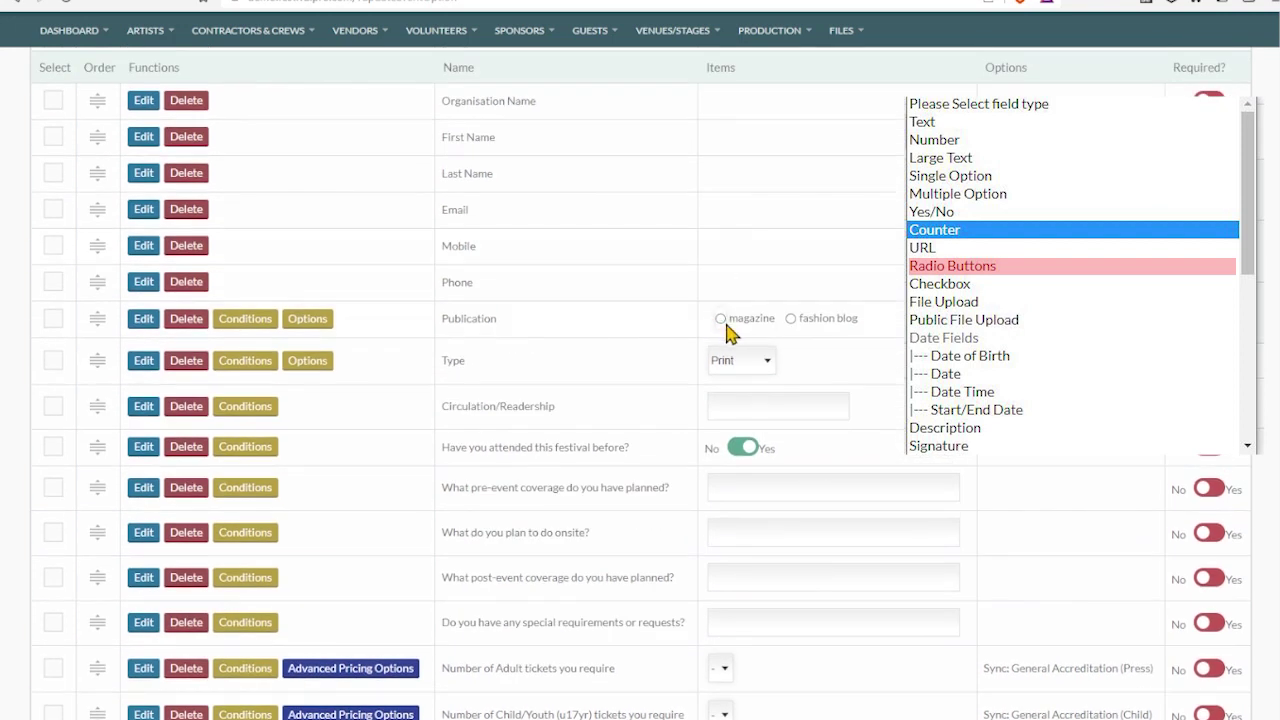
click(721, 319)
click(791, 319)
click(232, 322)
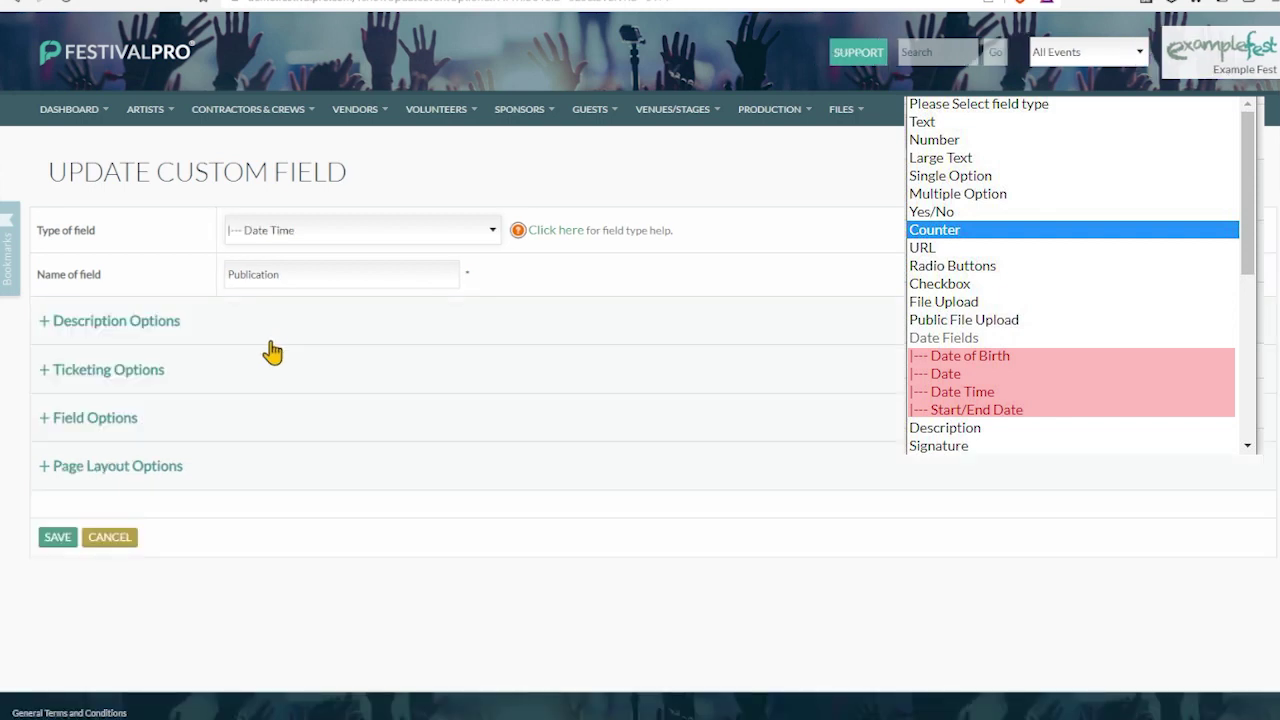
click(50, 540)
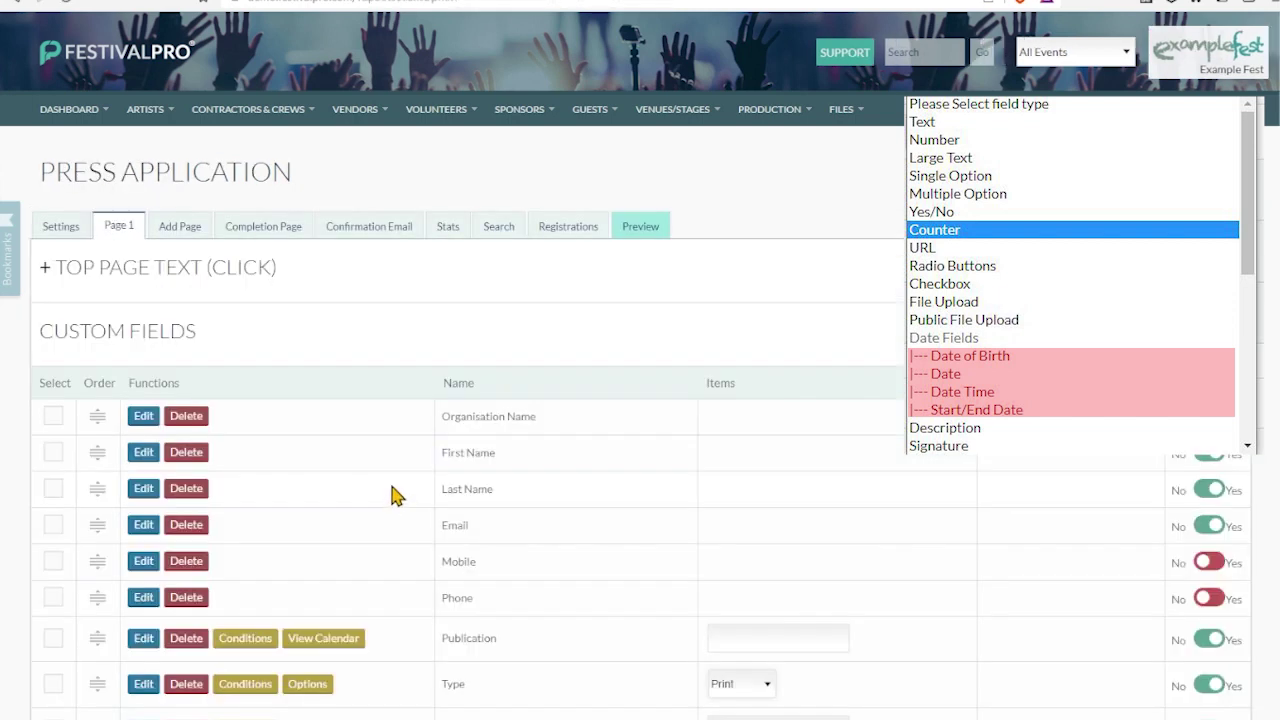
scroll(640, 323, down, 5)
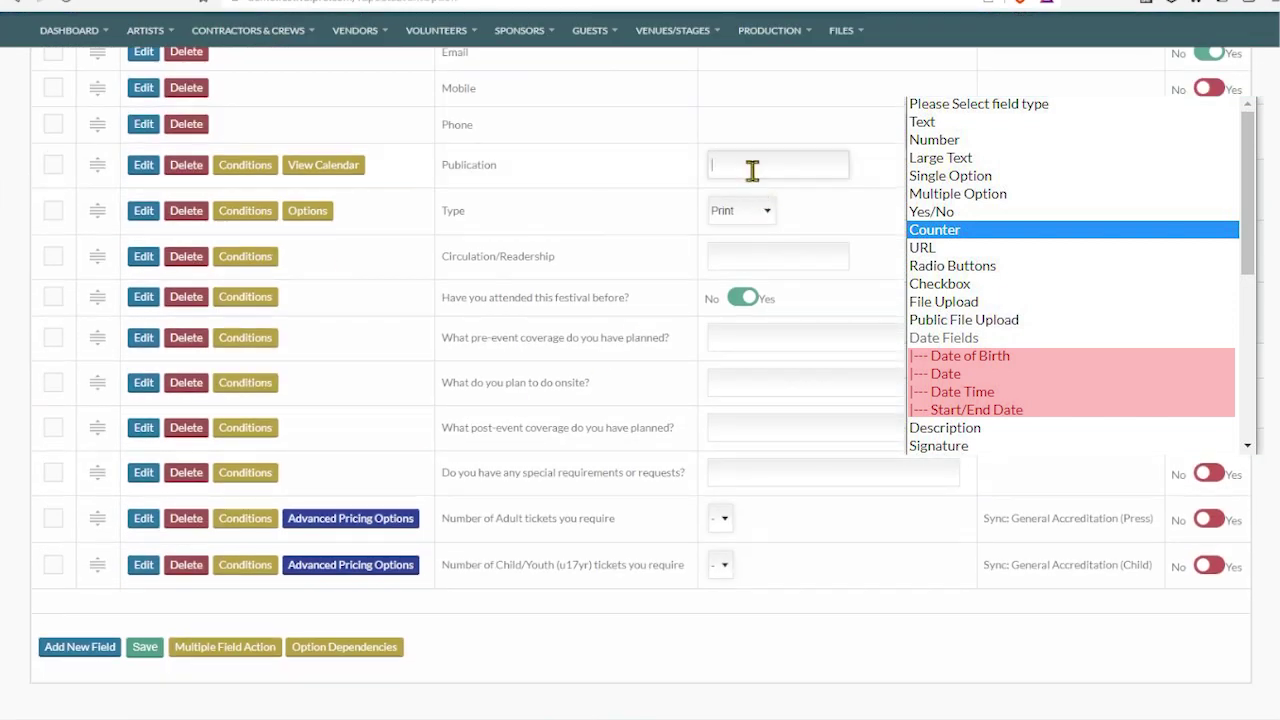
click(310, 167)
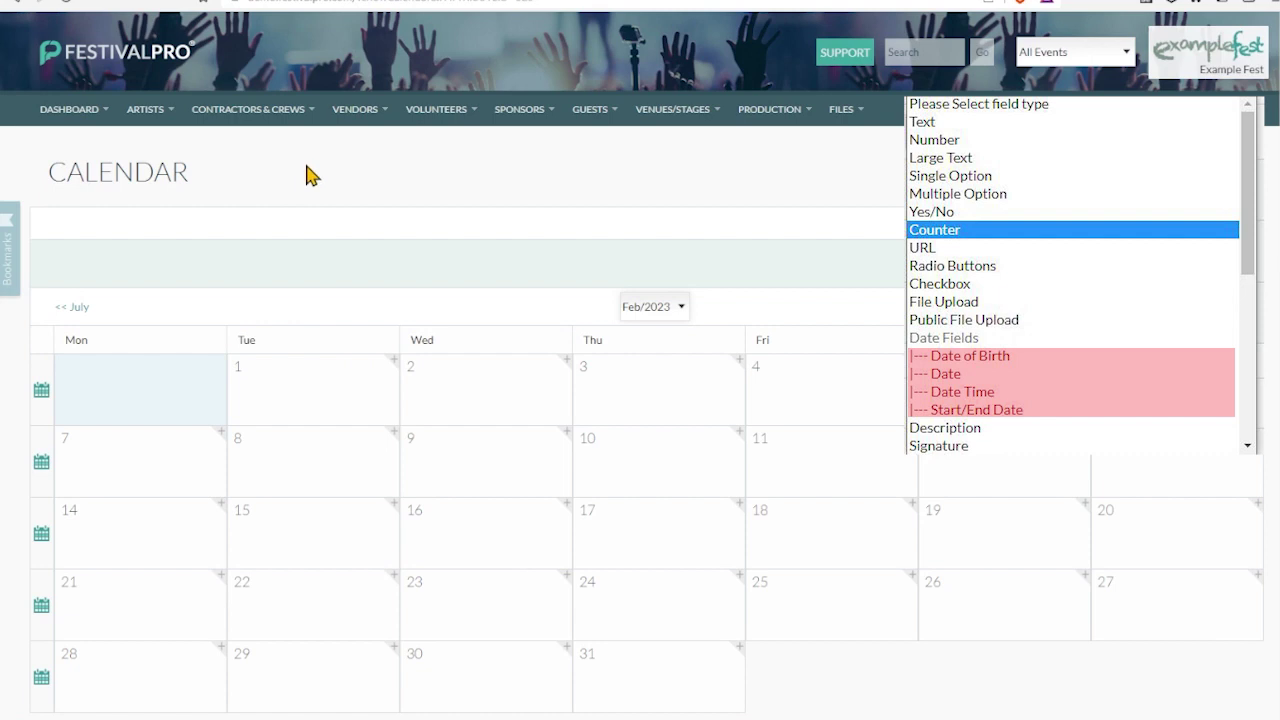
scroll(471, 330, down, 2)
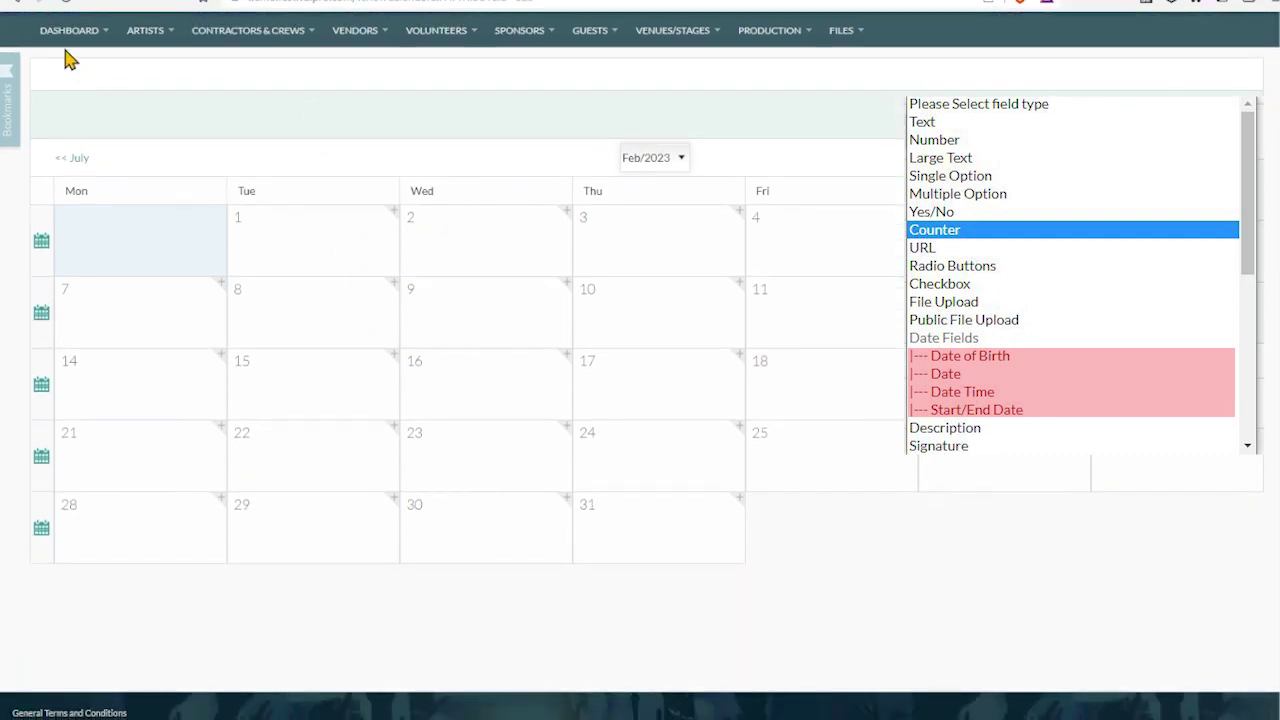
click(16, 4)
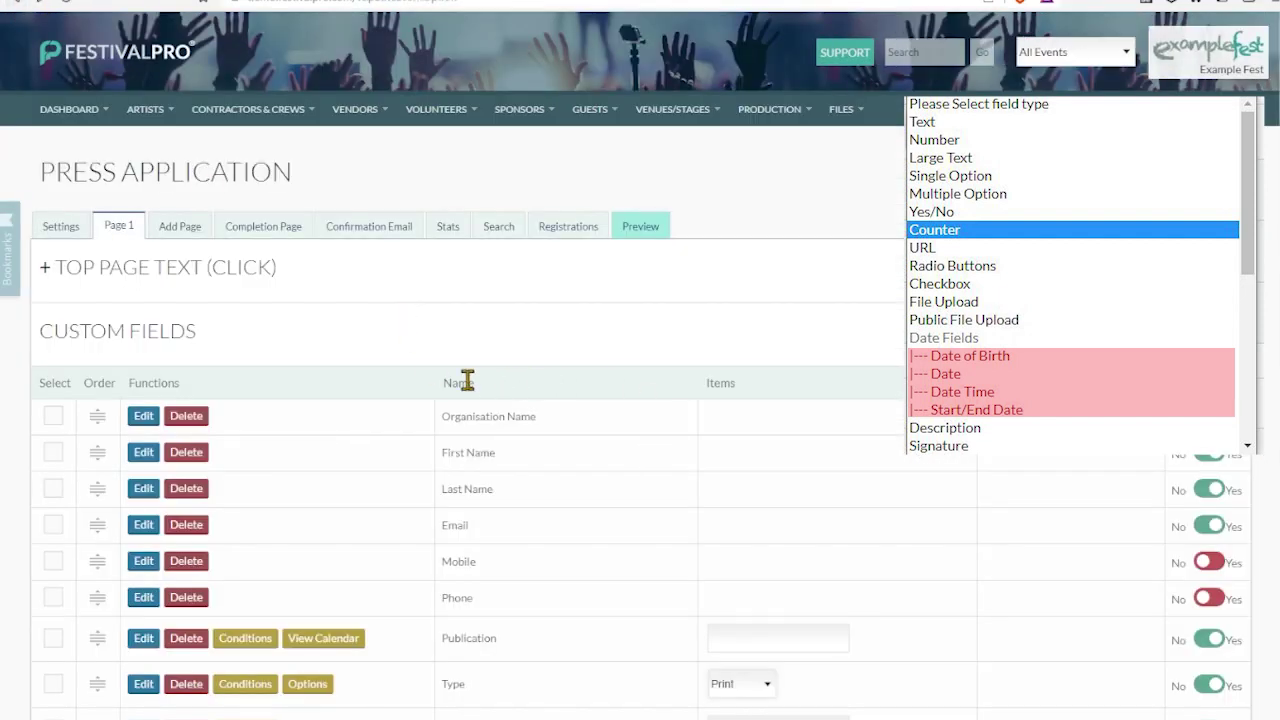
scroll(462, 378, down, 3)
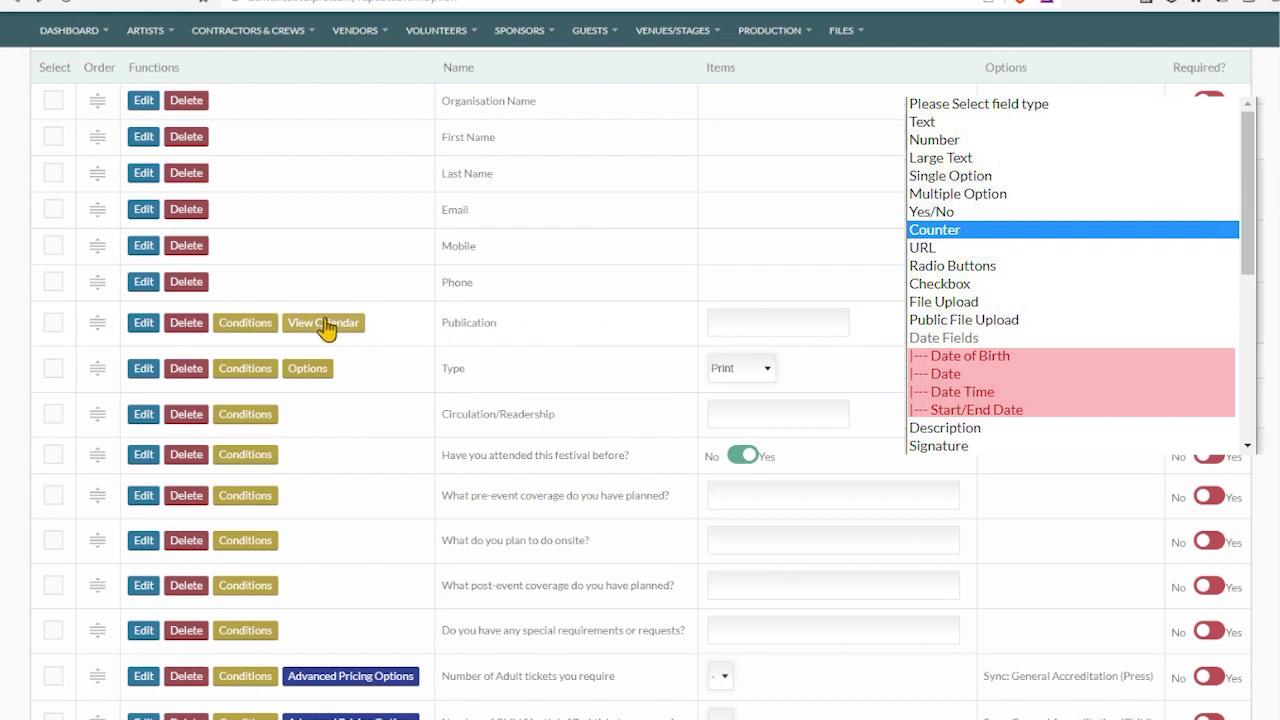
scroll(719, 260, up, 3)
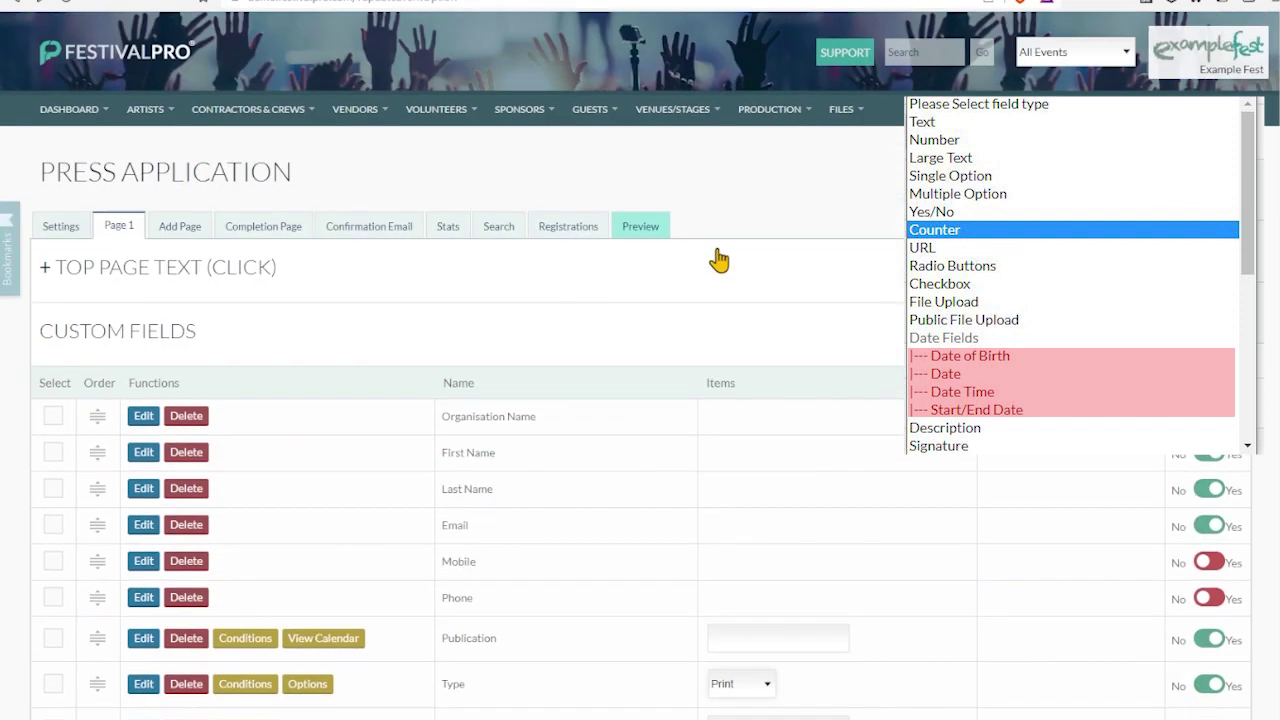
- Preview the form and try Publication's date and time picker
click(638, 228)
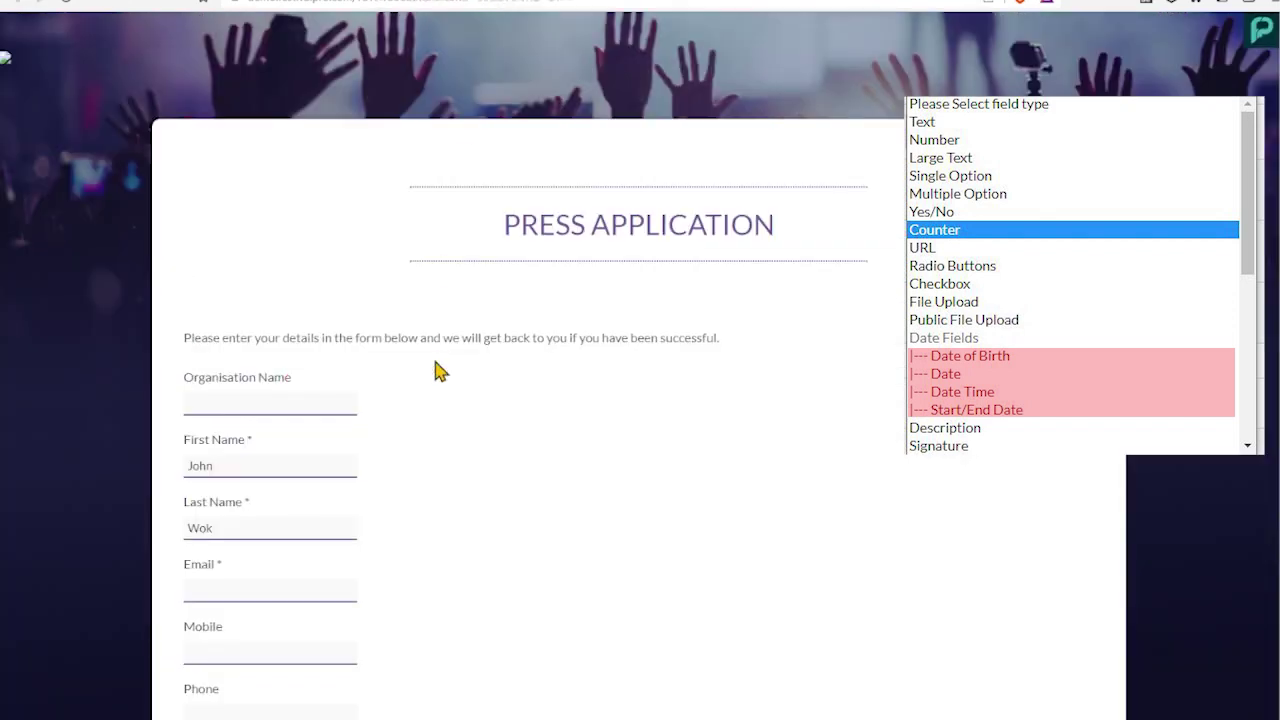
scroll(437, 366, down, 7)
scroll(249, 160, up, 1)
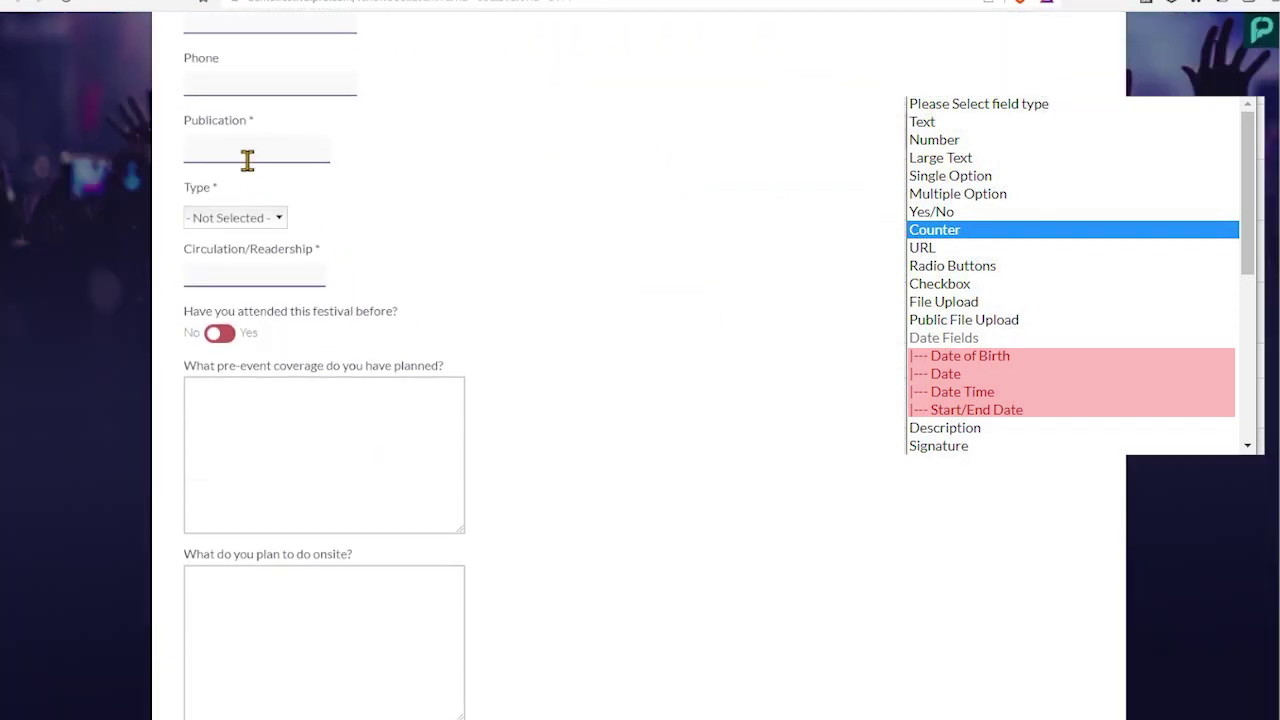
click(249, 150)
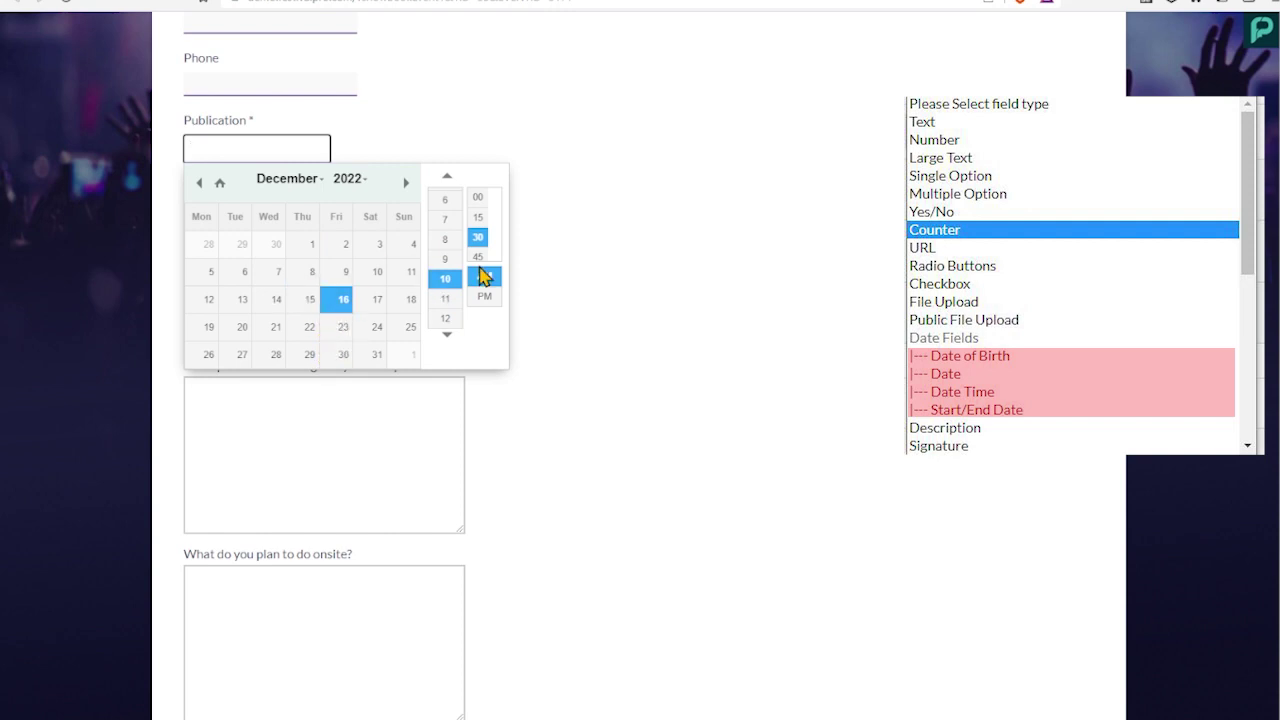
key(ctrl+w)
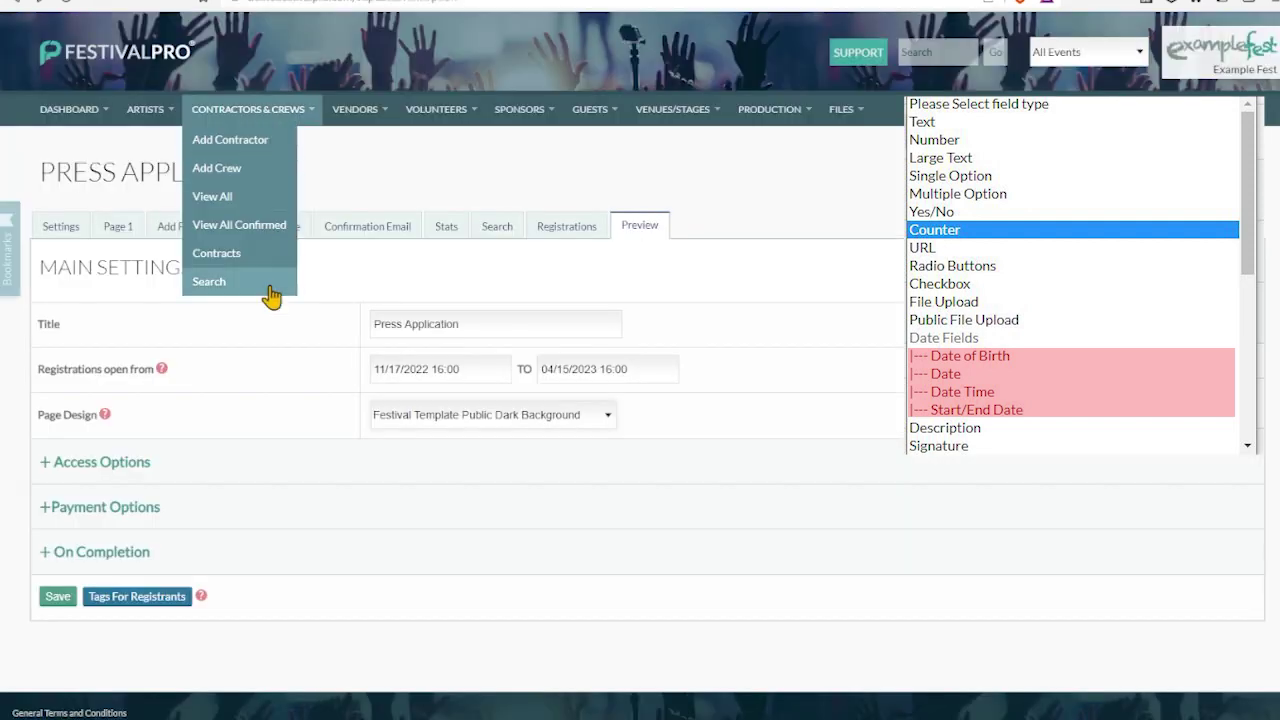
- Save Publication as a Start/End Date field and test both date pickers in the preview
click(116, 228)
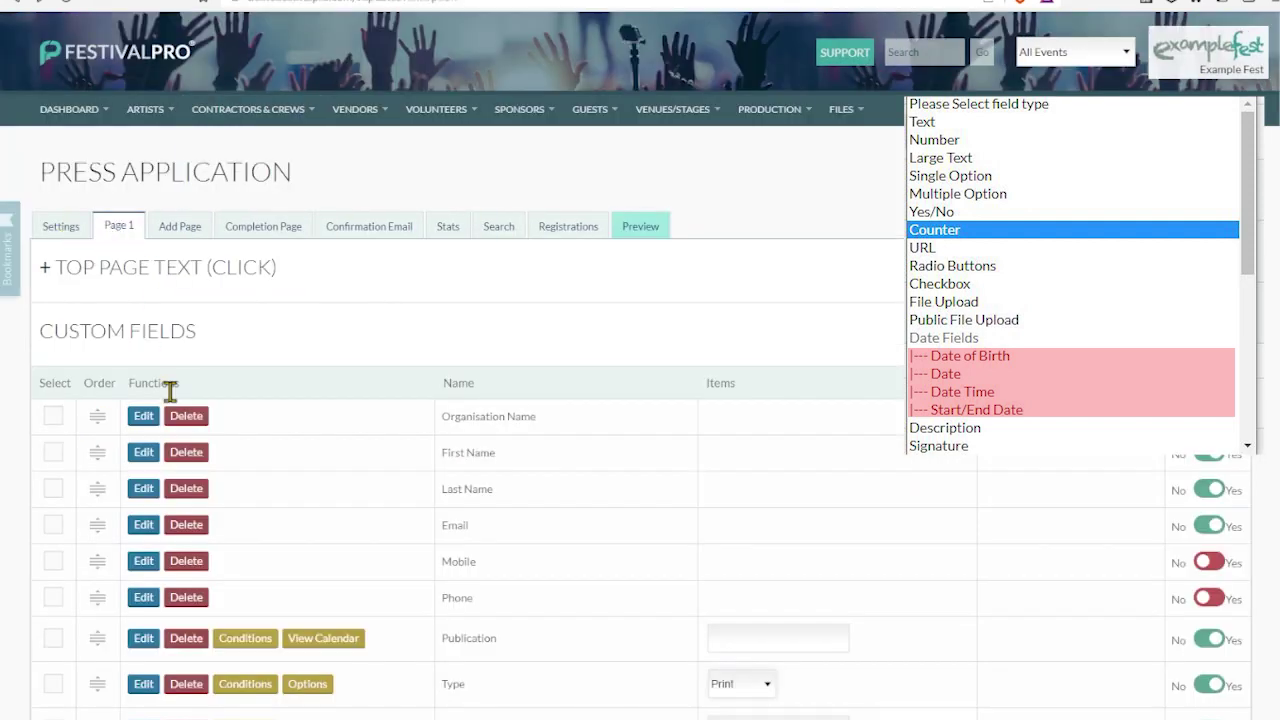
scroll(214, 363, down, 5)
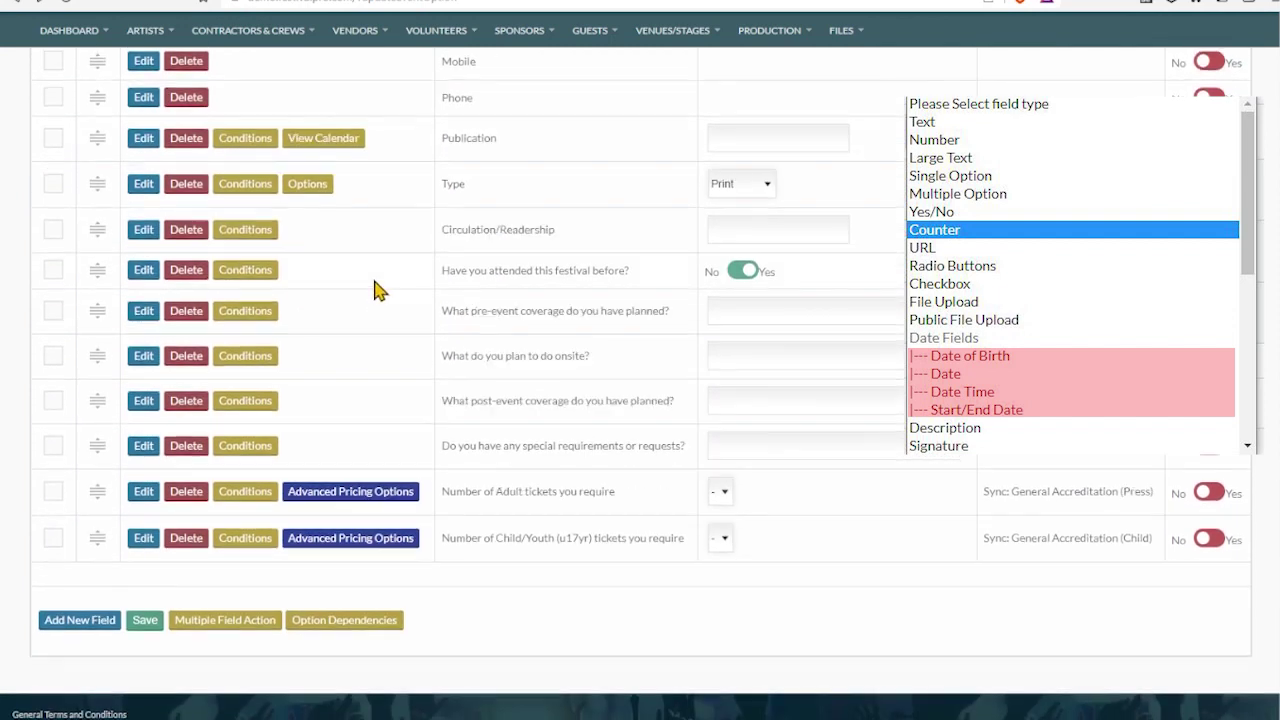
scroll(300, 270, up, 1)
click(146, 218)
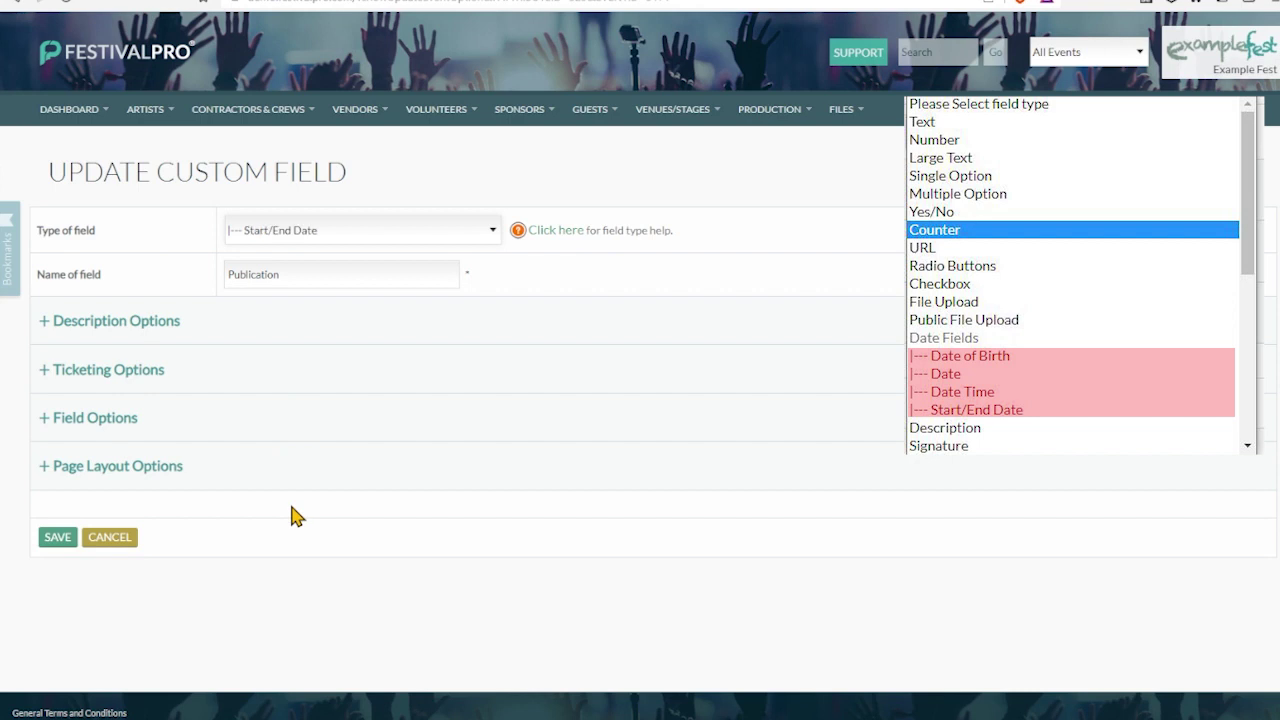
click(55, 540)
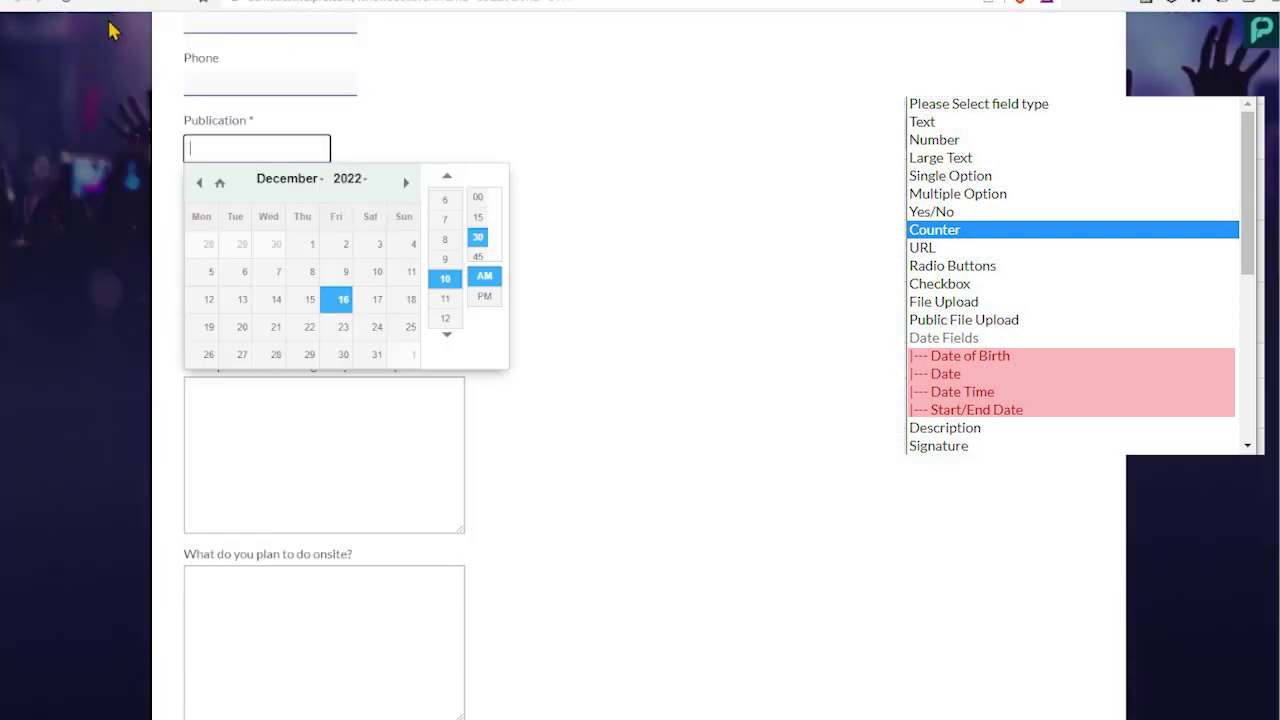
click(66, 4)
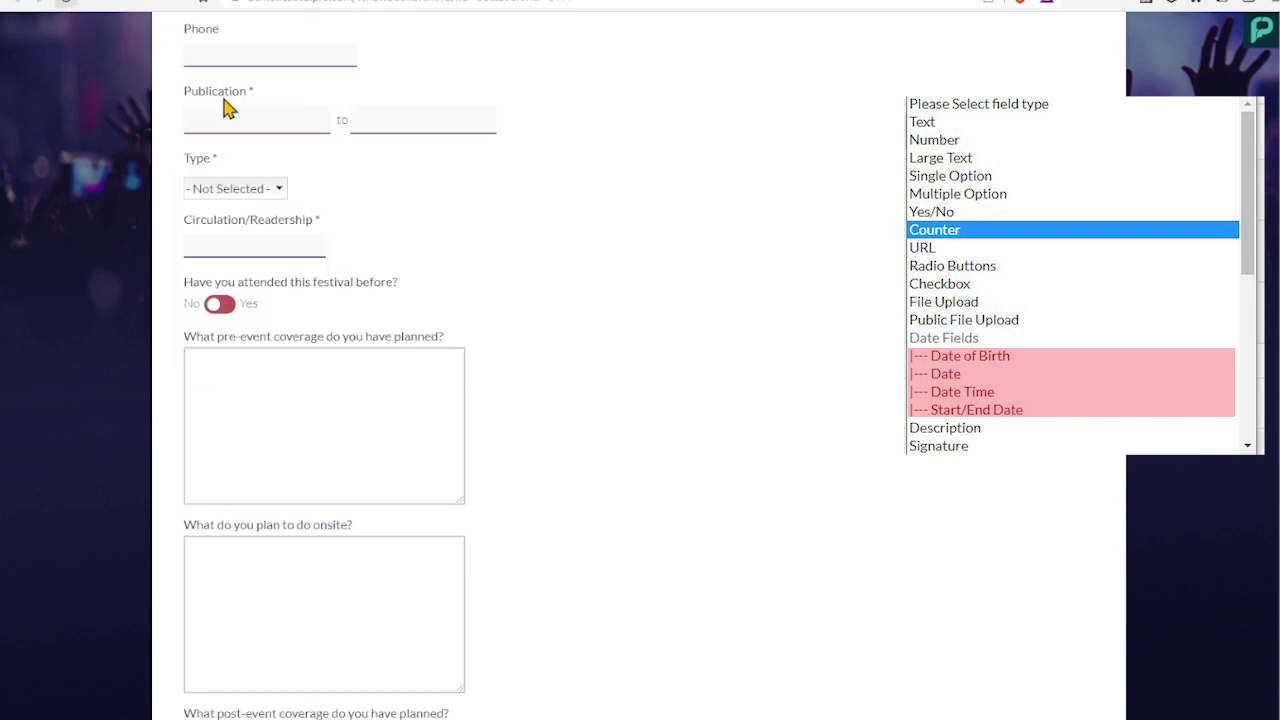
click(256, 118)
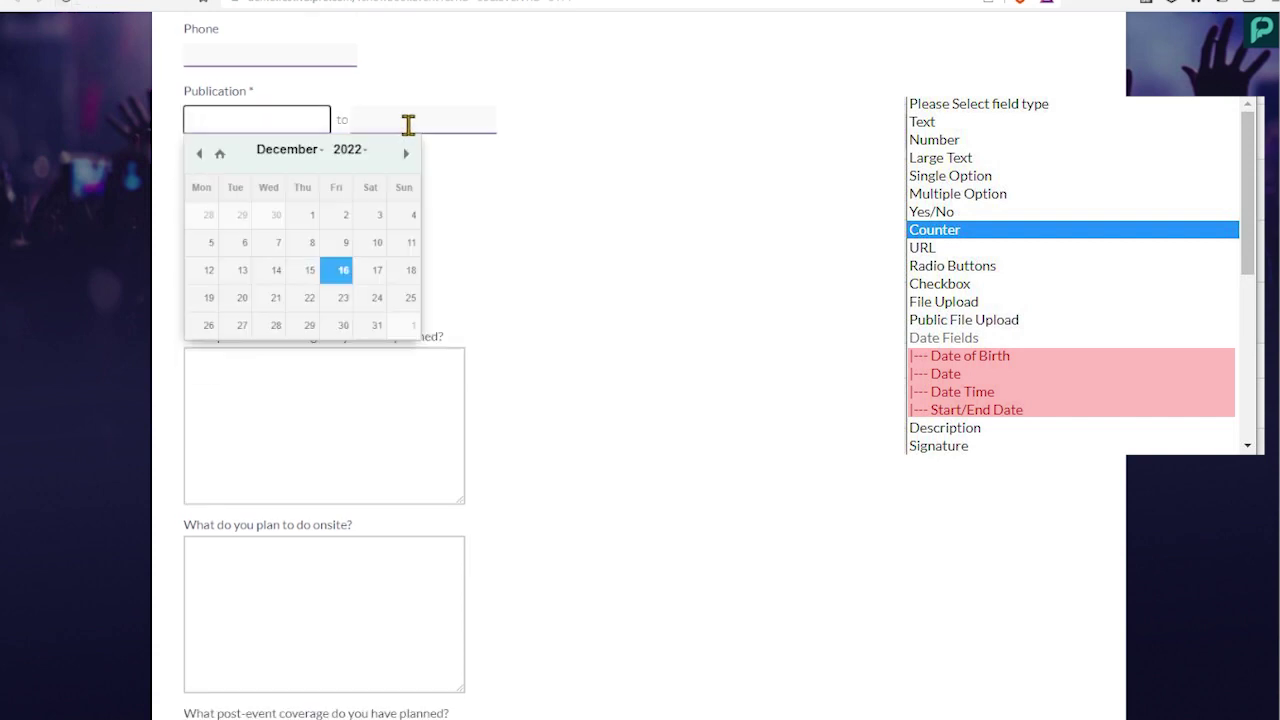
click(406, 121)
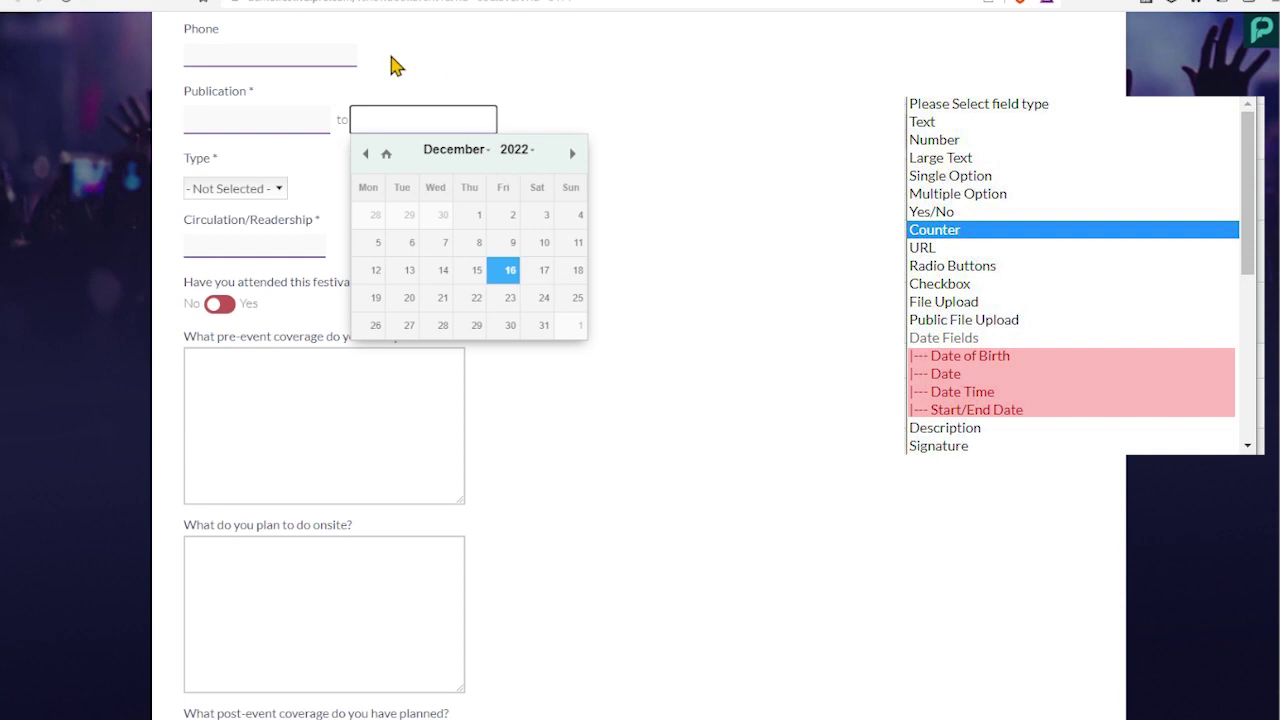
- Return to the Press Application admin page and try Description as Publication's field type
key(ctrl+w)
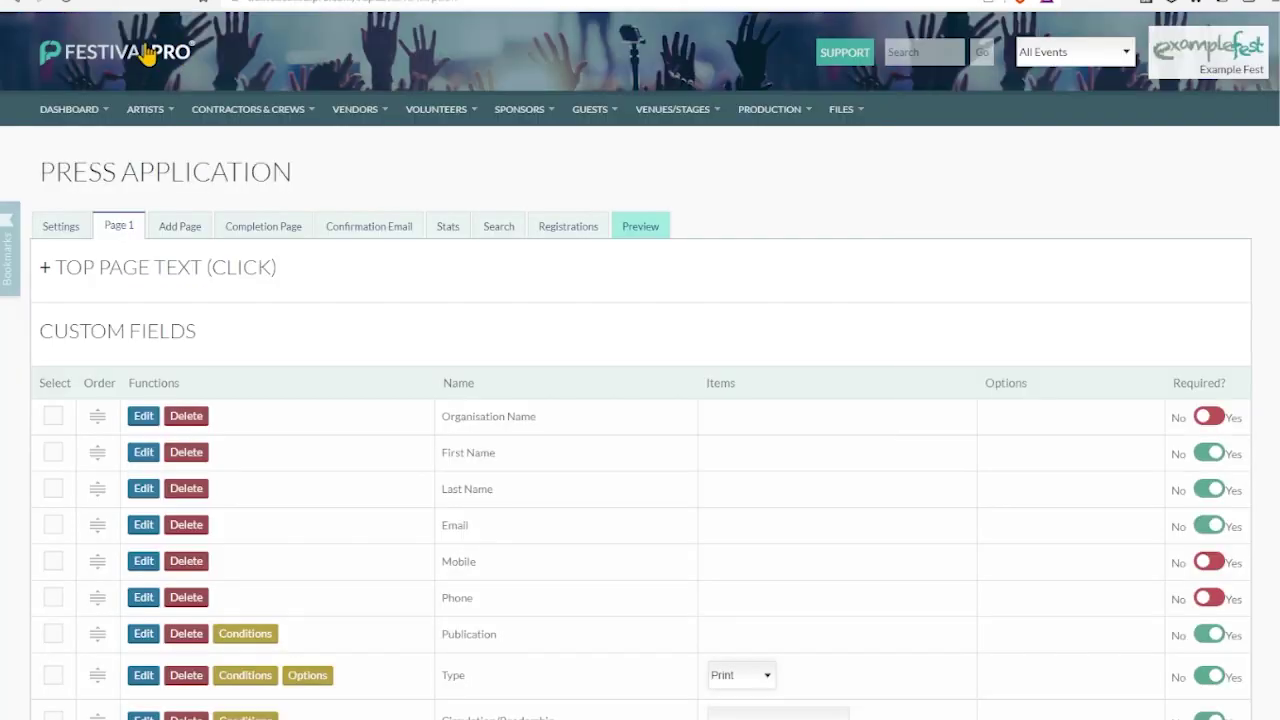
scroll(300, 370, down, 3)
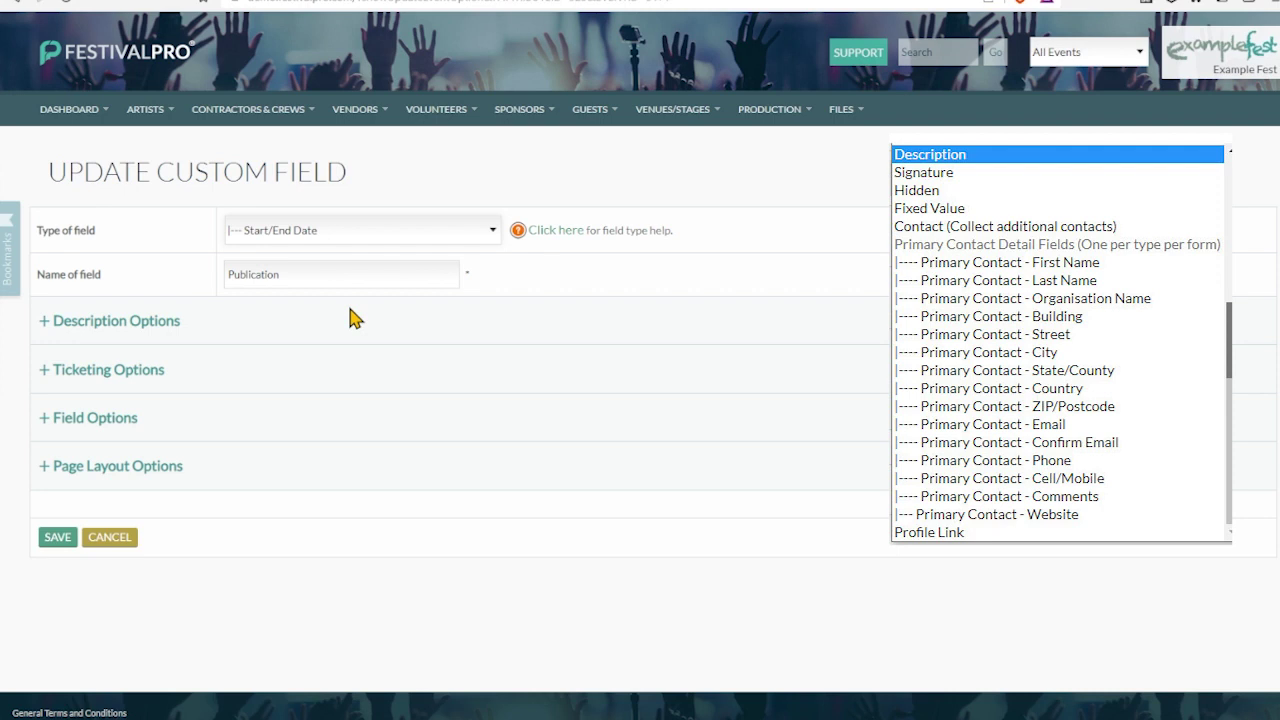
key(Return)
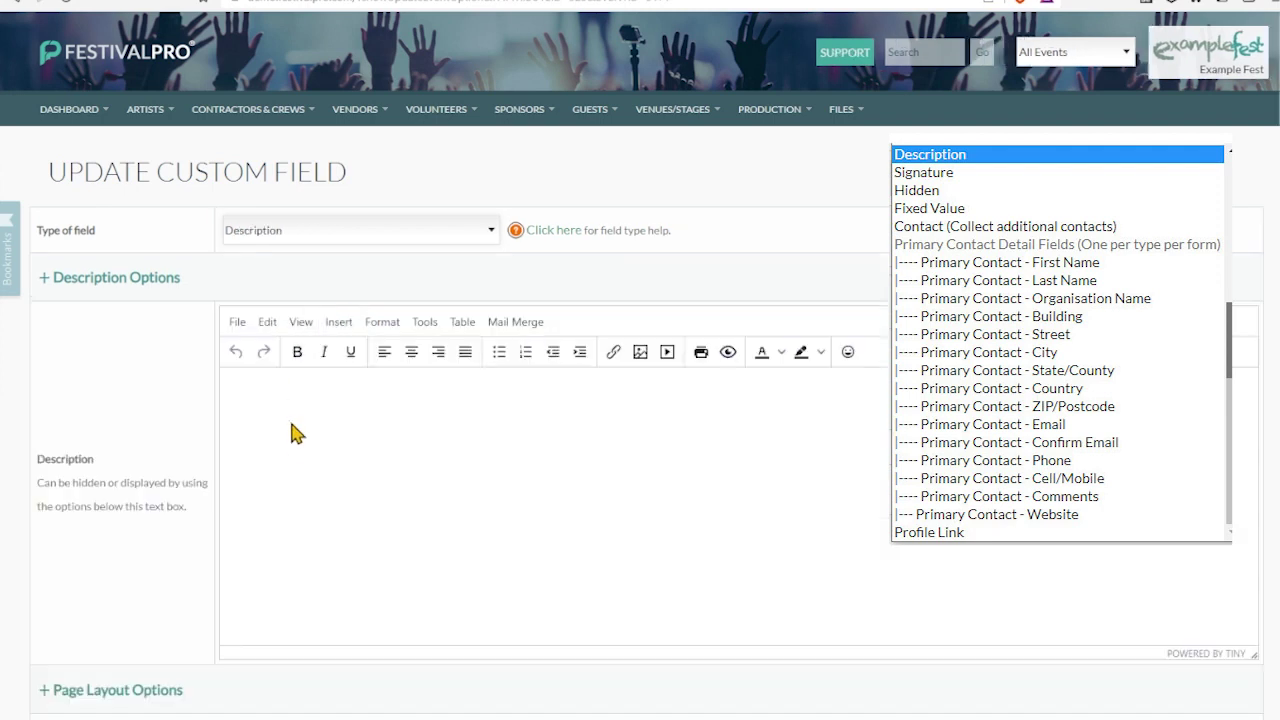
scroll(386, 414, down, 2)
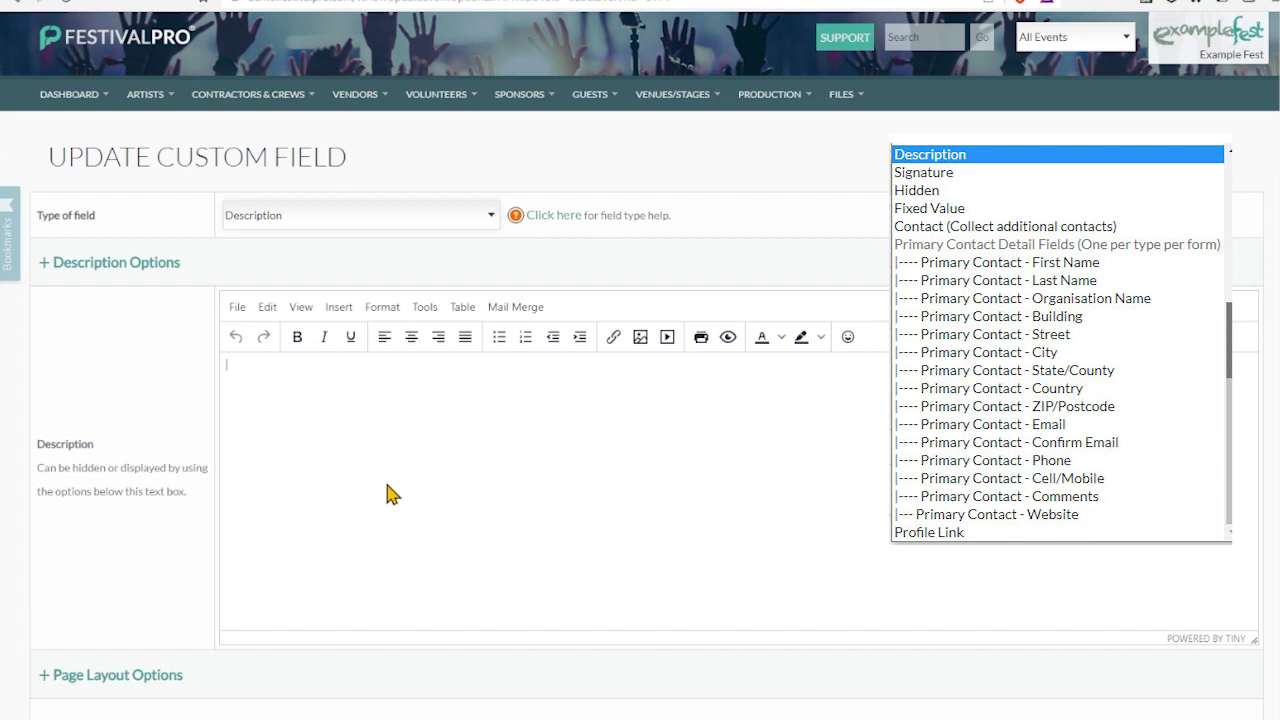
- Review the show/hide description layout setting, then set Publication's field type to Signature
click(178, 566)
scroll(177, 500, down, 2)
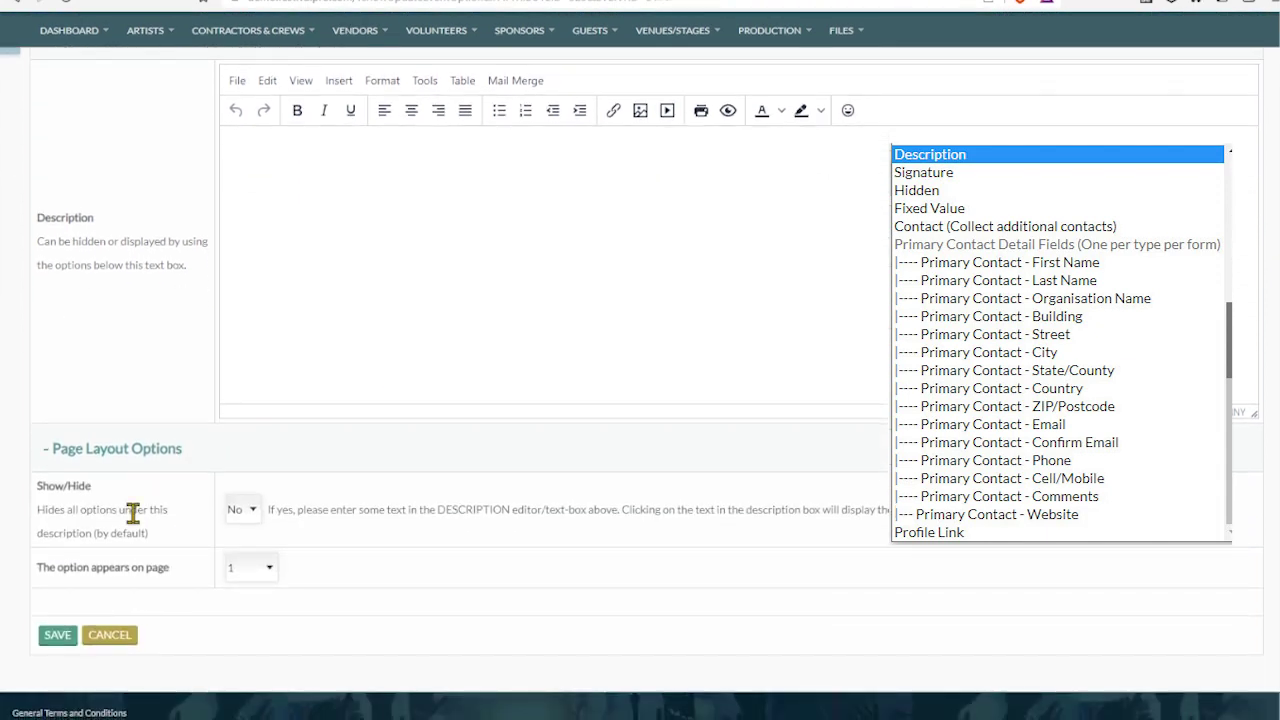
drag(37, 490, 169, 526)
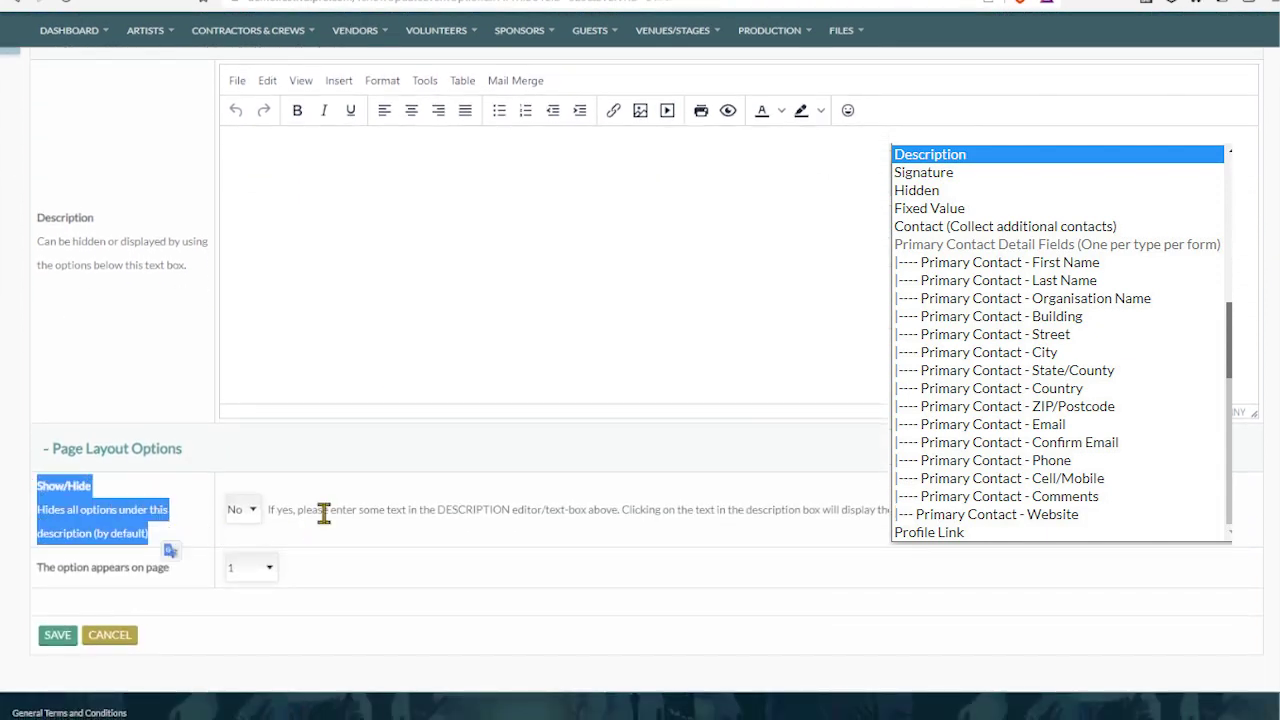
scroll(269, 393, up, 4)
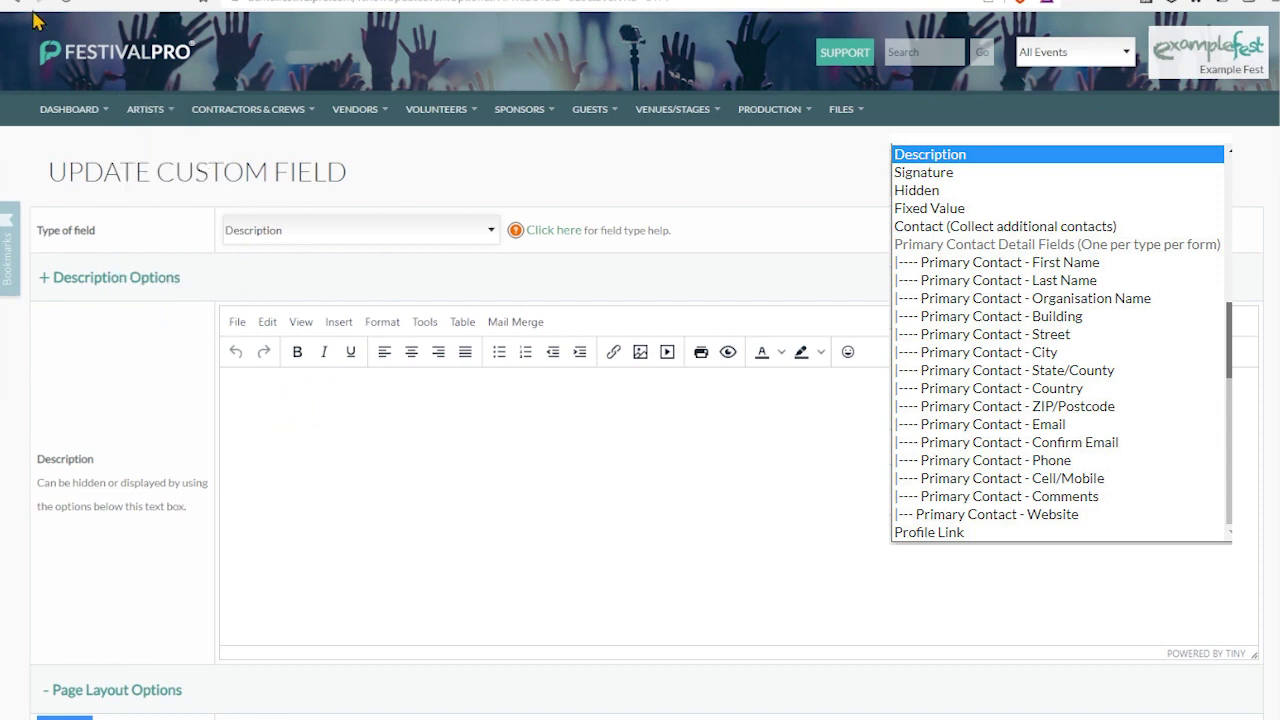
click(288, 236)
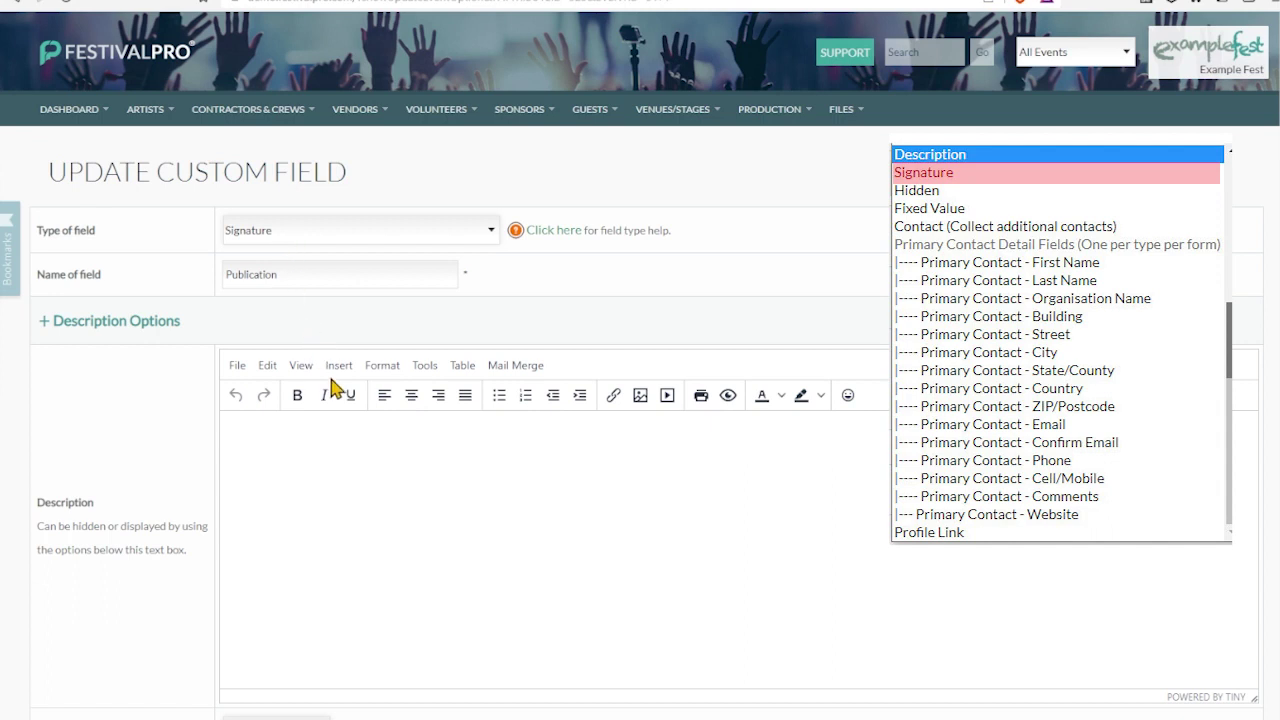
- Change Publication's field type to Hidden and save it
key(Down)
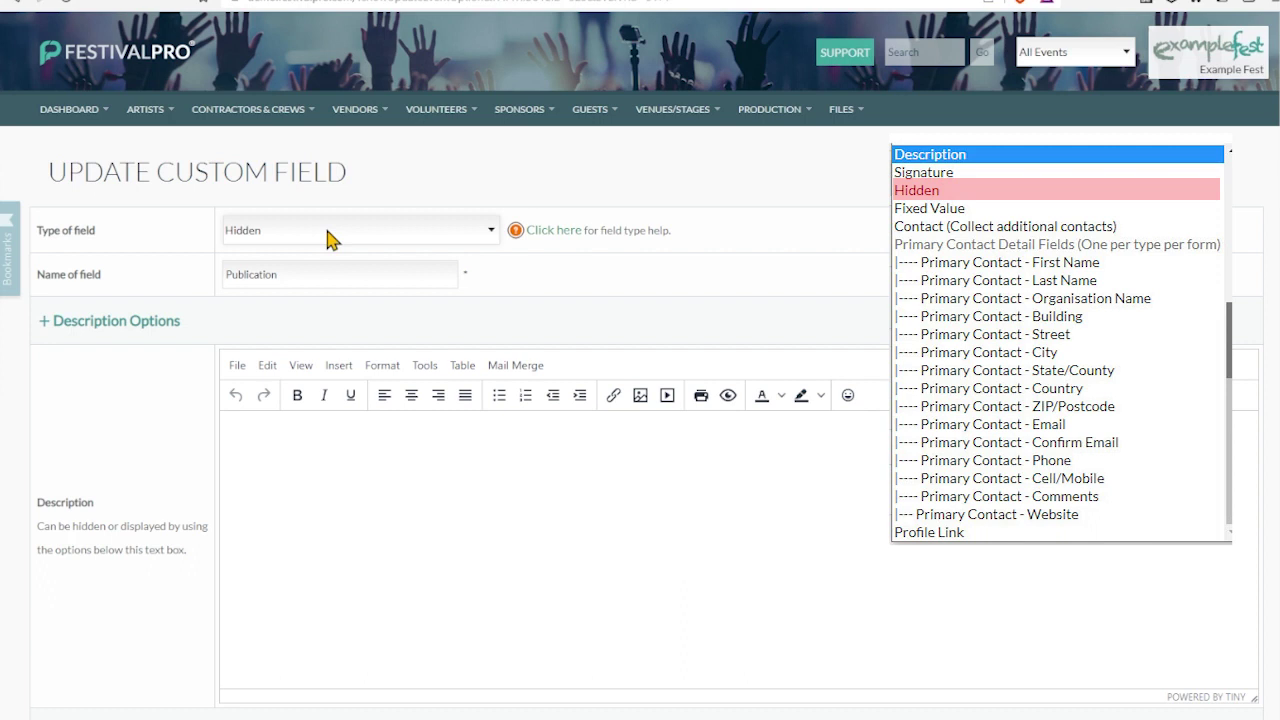
scroll(110, 530, down, 2)
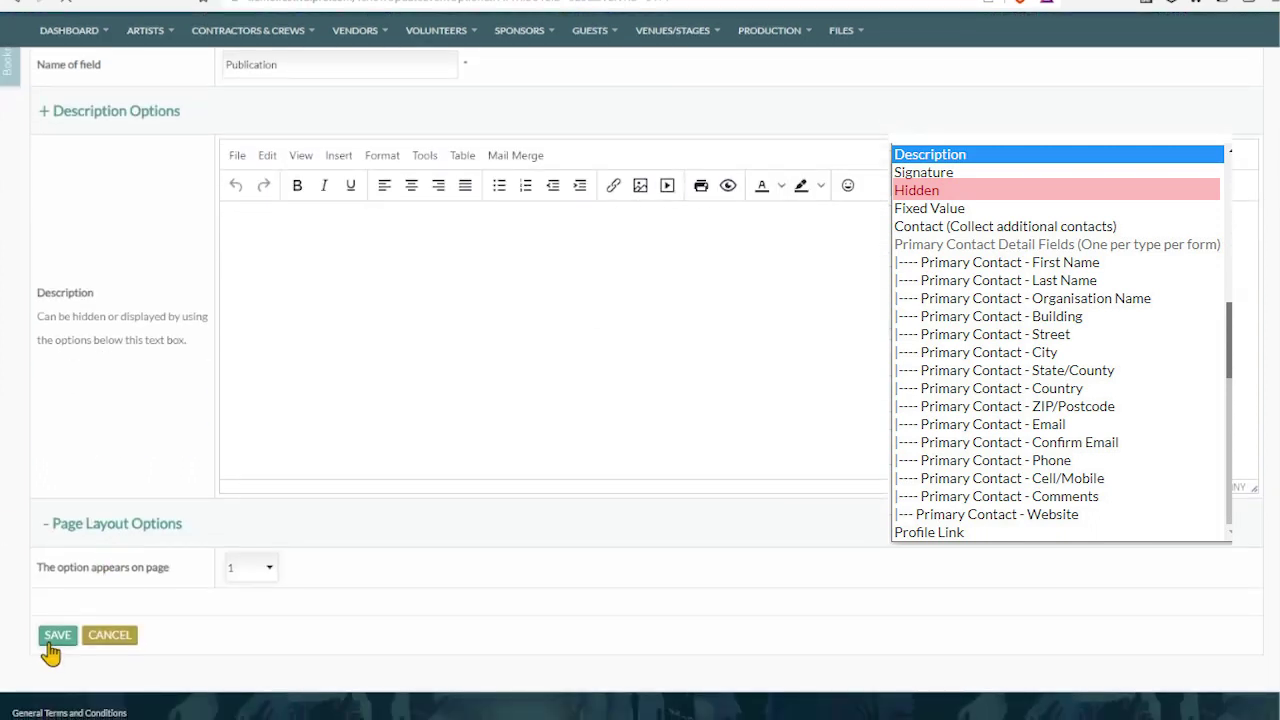
click(57, 636)
scroll(214, 540, down, 4)
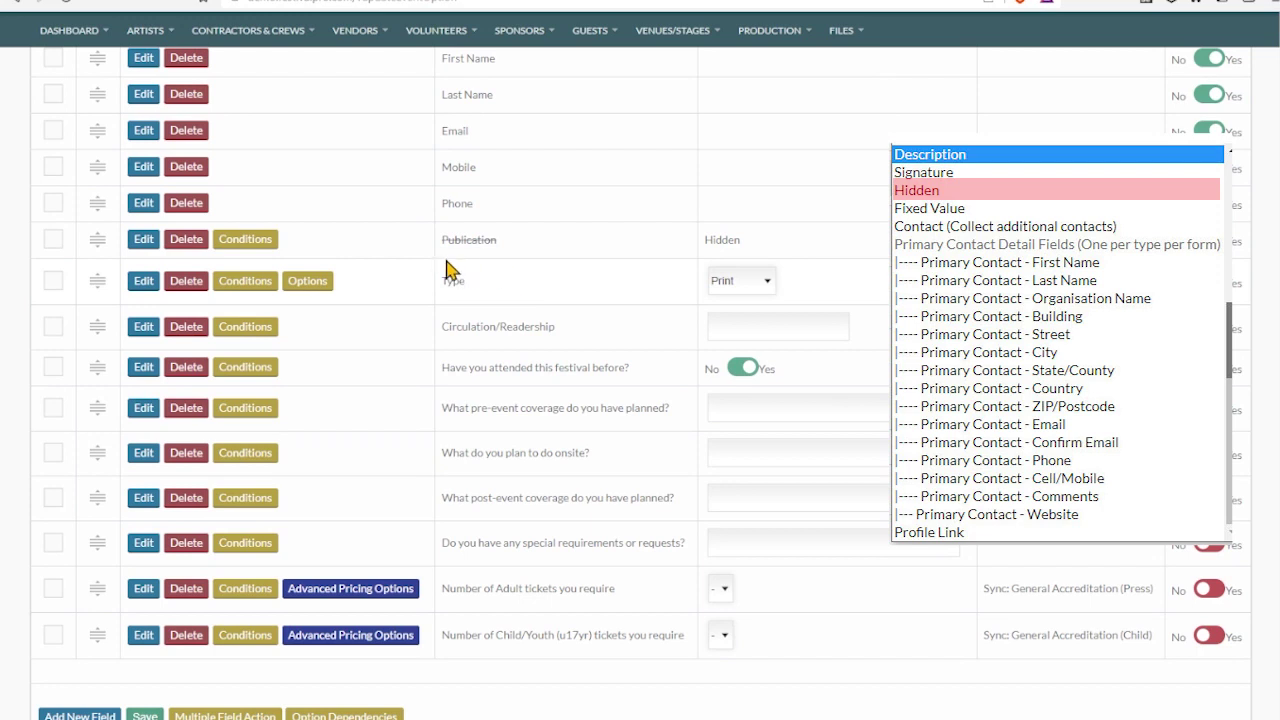
- Preview the Press Application form, dismissing the date picker
scroll(585, 258, up, 4)
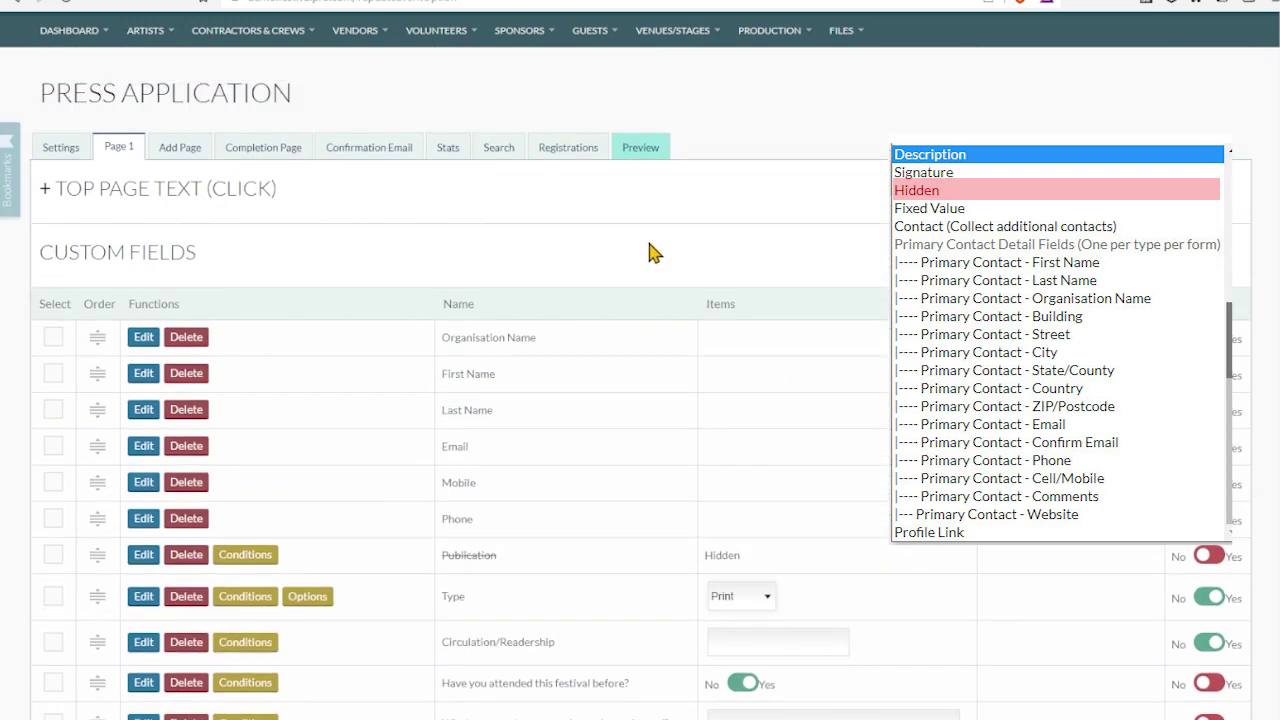
click(640, 147)
click(74, 2)
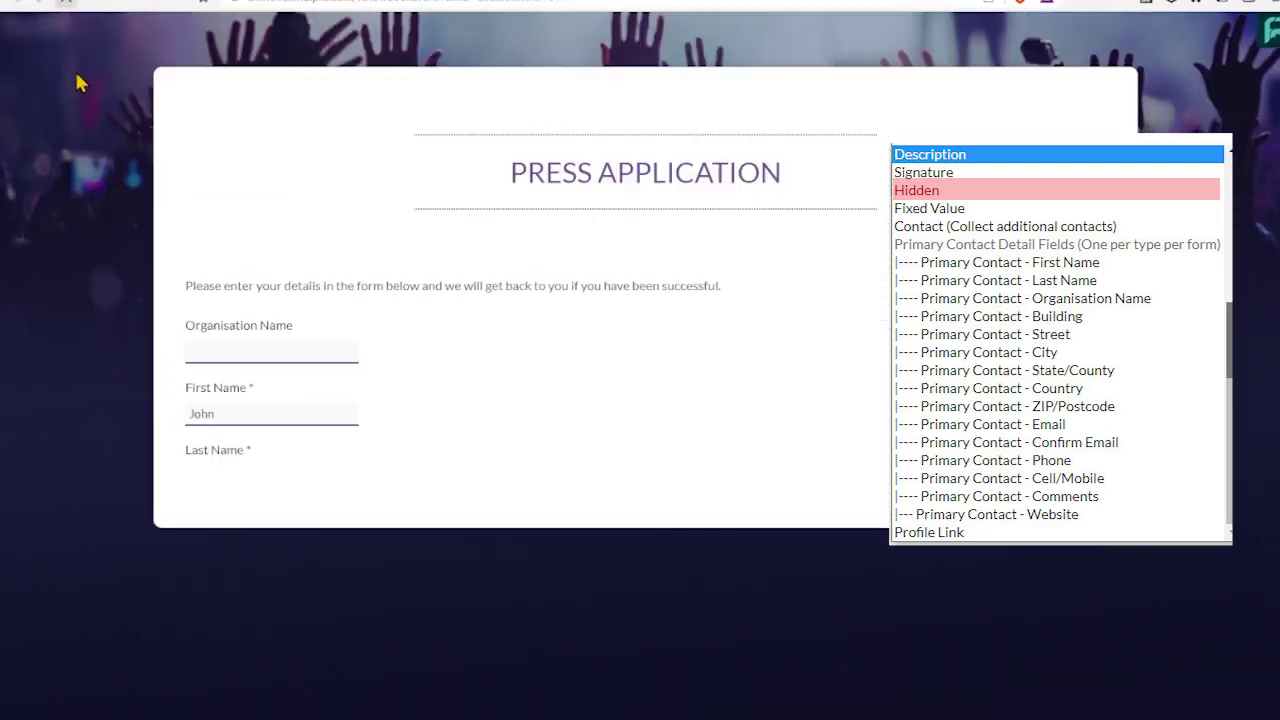
scroll(343, 251, down, 7)
scroll(262, 334, up, 2)
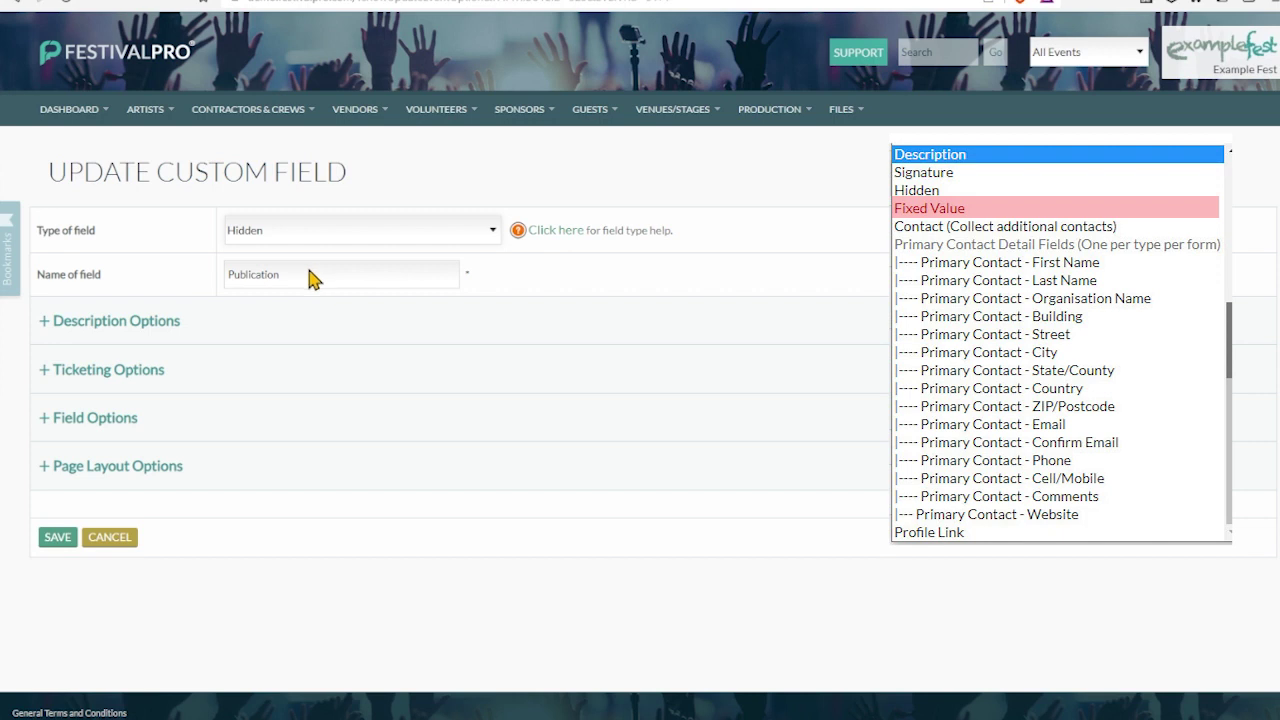
- Switch Publication's type to Fixed Value and expand its settings to review the Default value
key(Down)
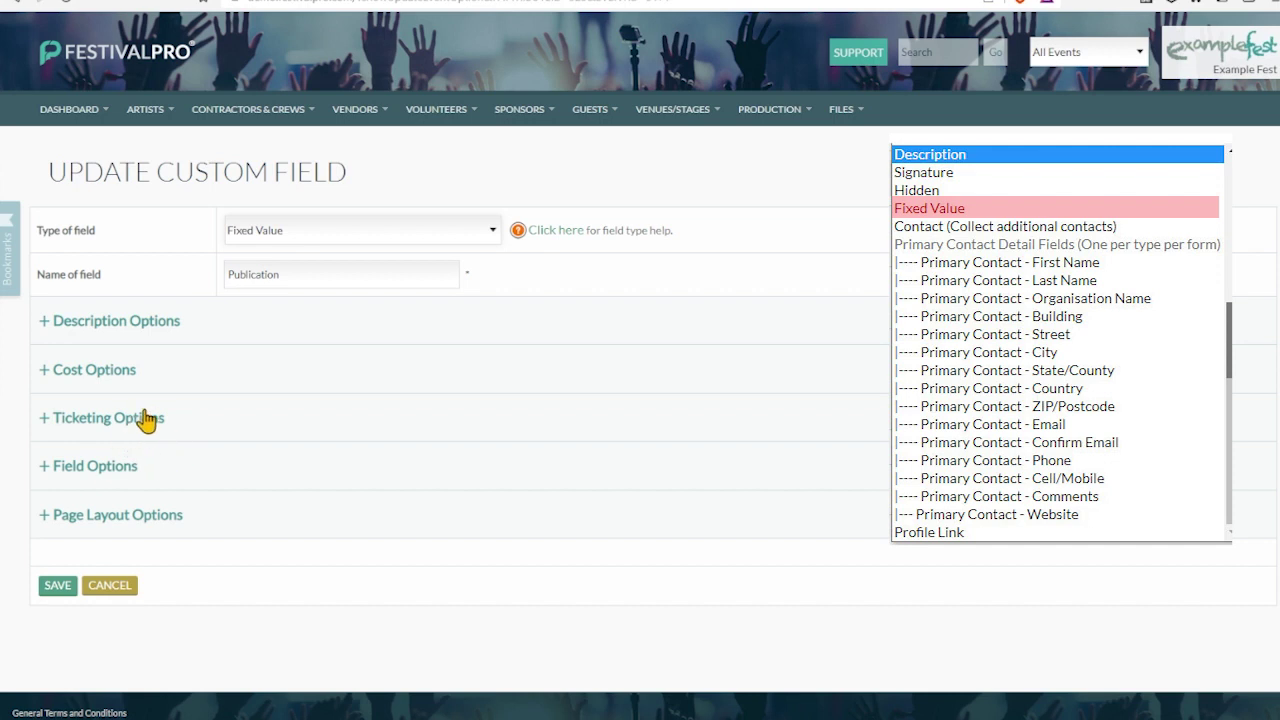
click(137, 478)
scroll(137, 484, down, 2)
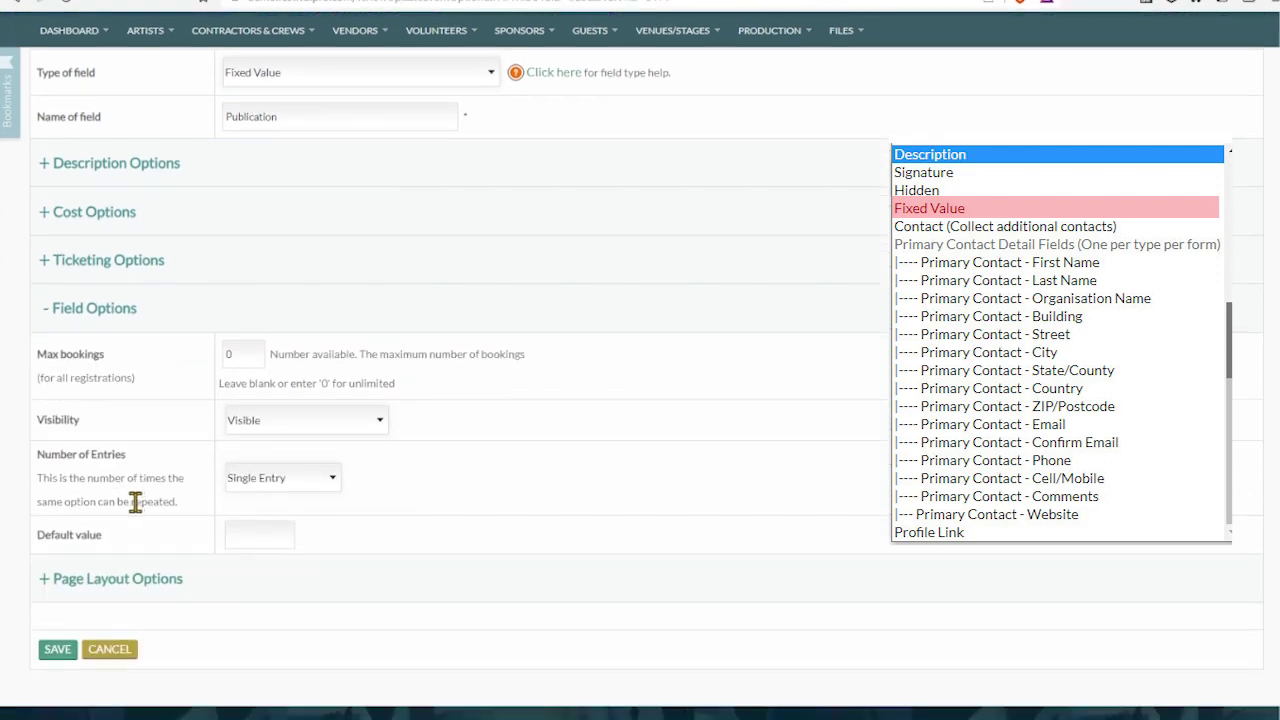
drag(36, 534, 122, 548)
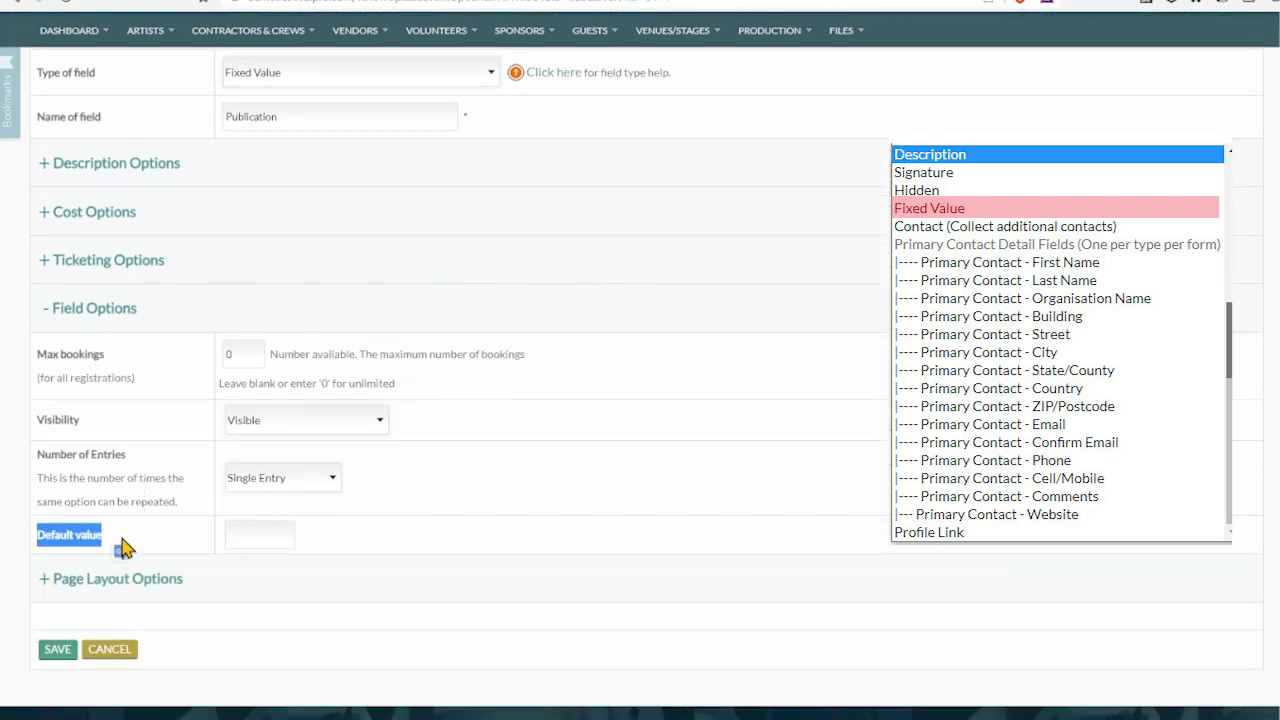
scroll(362, 484, up, 2)
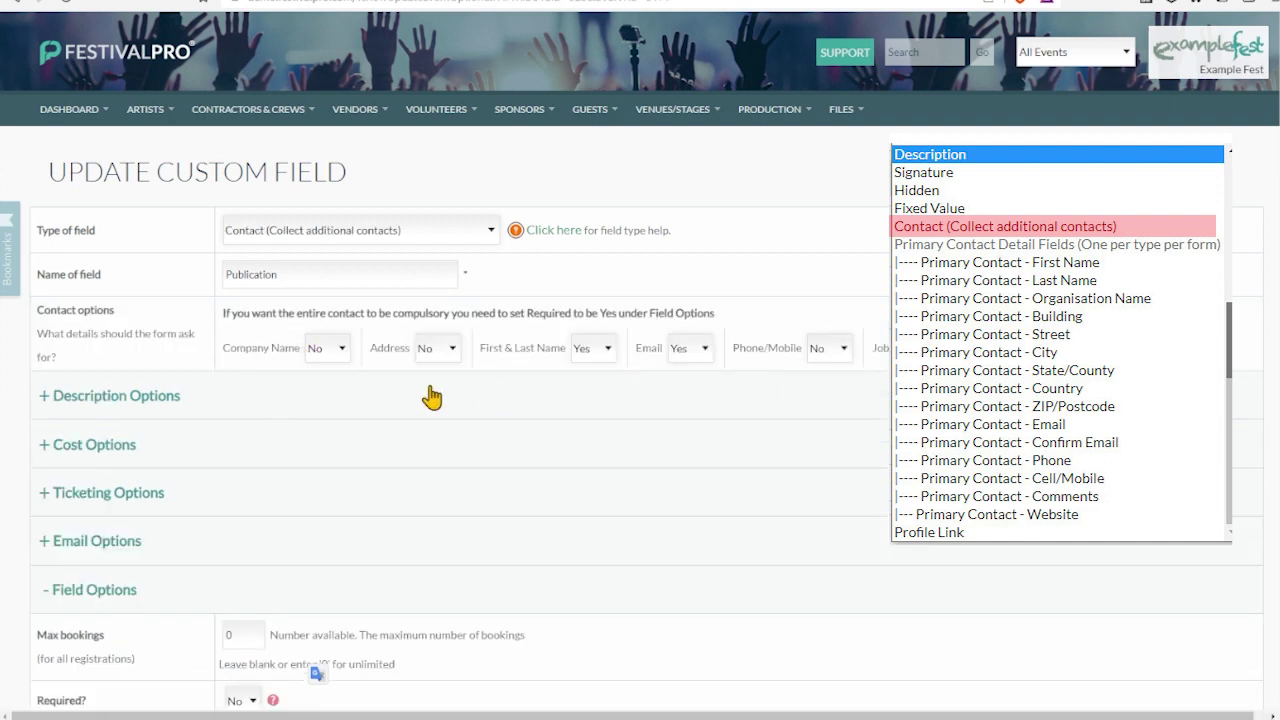
- Save the Publication contact field and go to the list of all forms
scroll(165, 375, down, 3)
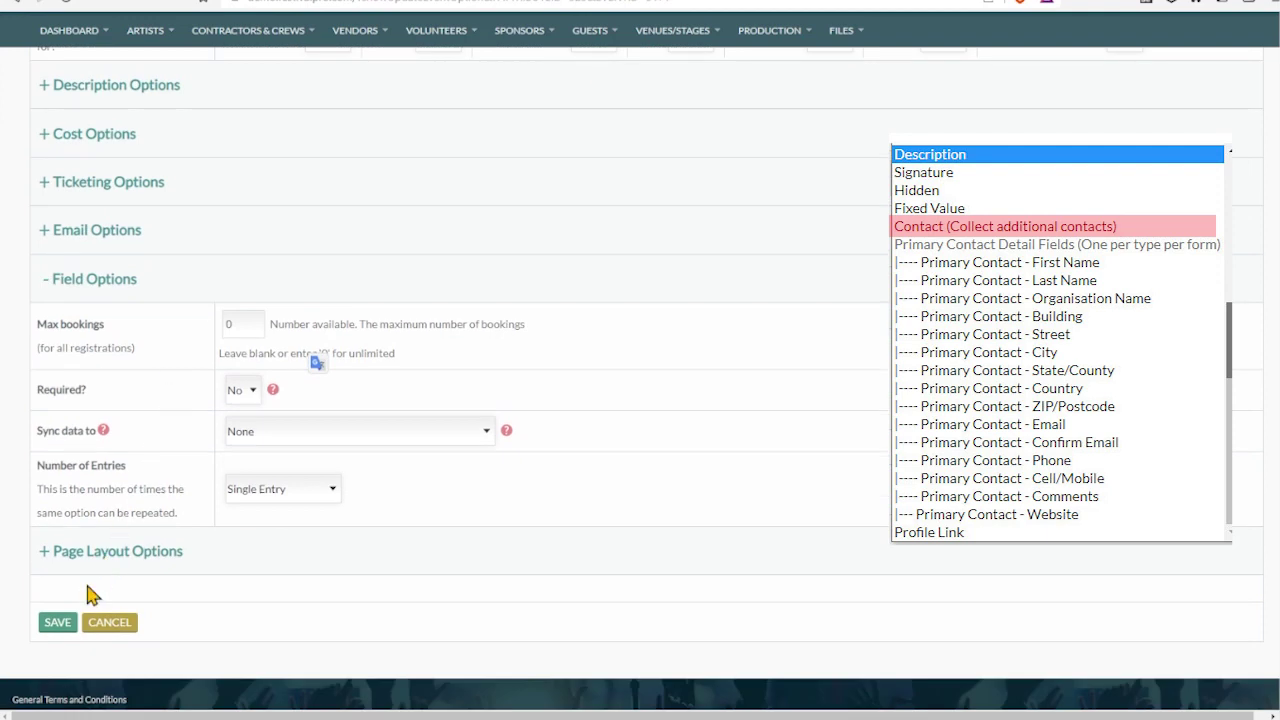
click(55, 625)
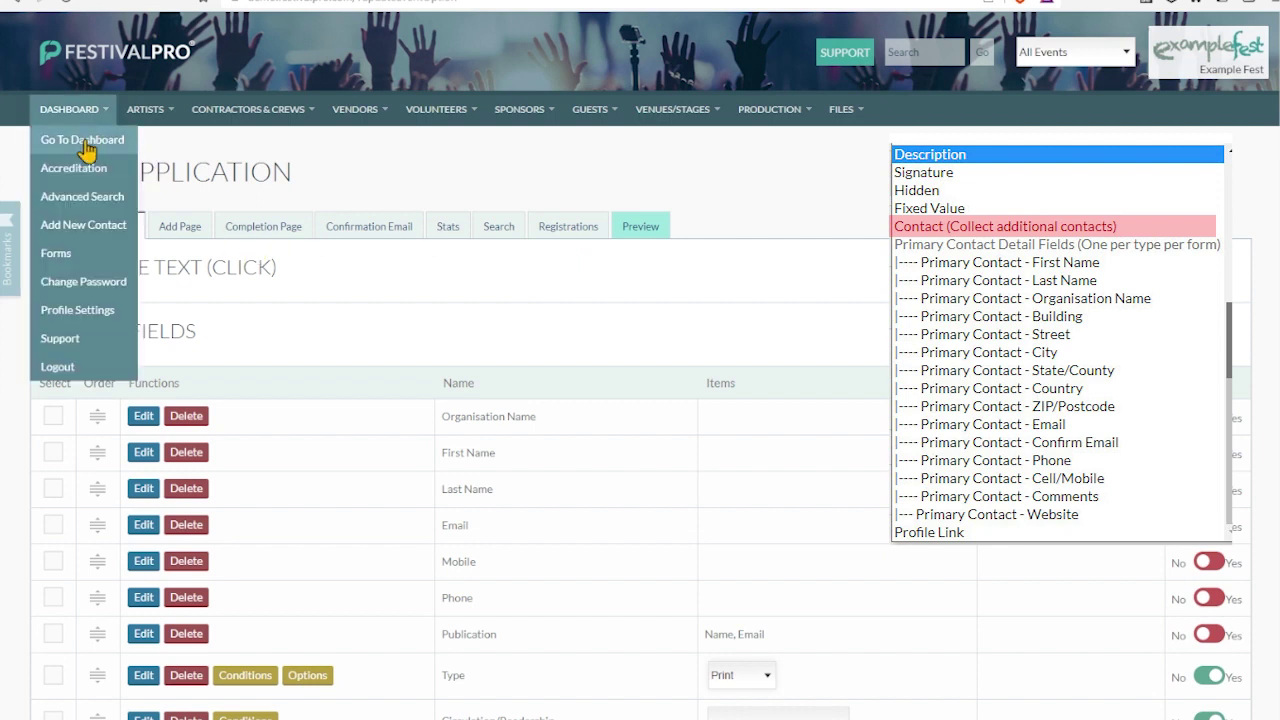
click(558, 20)
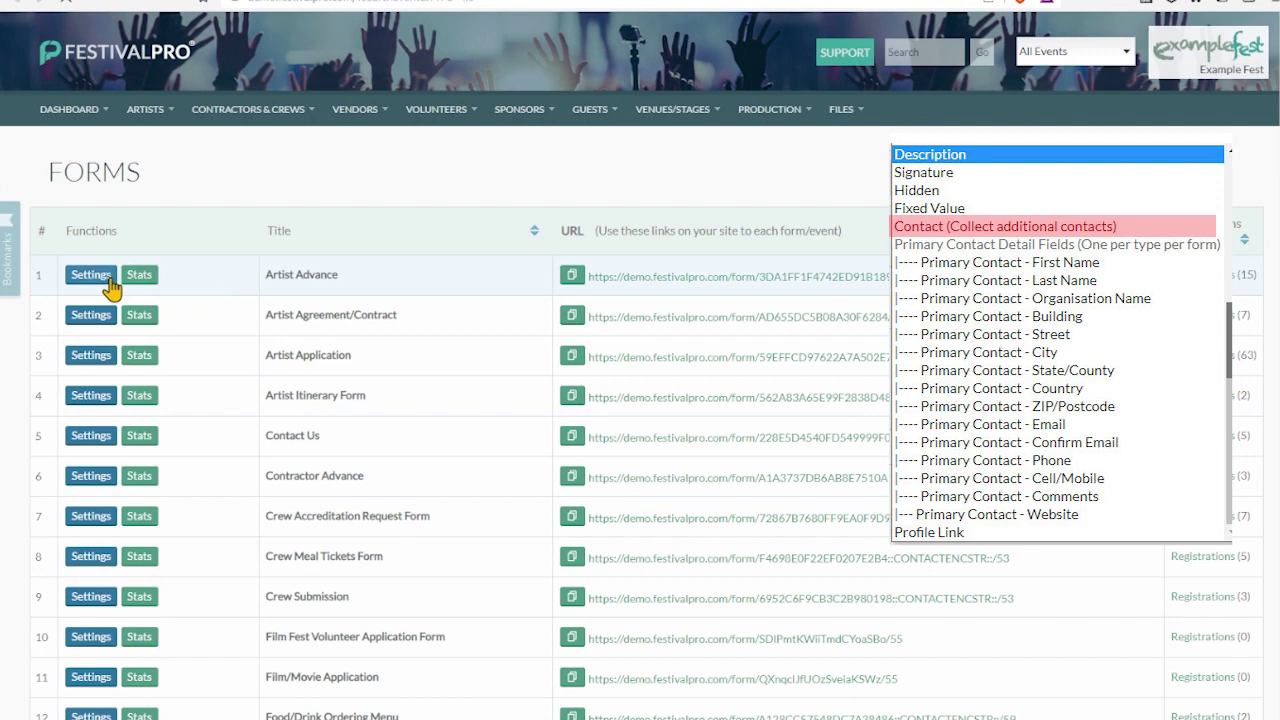
- Open the 201 DANCE COMPANY registration in Artist Advance and review its name and public link
click(105, 279)
click(577, 221)
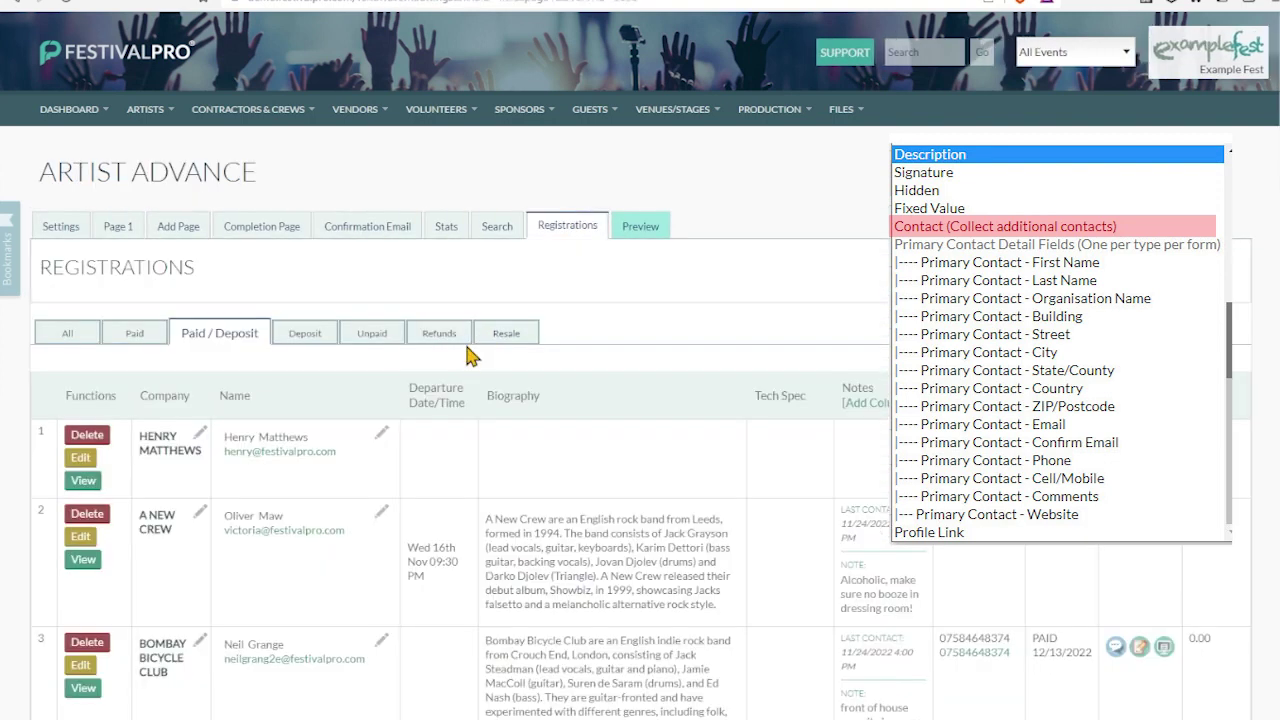
scroll(240, 440, down, 10)
scroll(156, 410, down, 7)
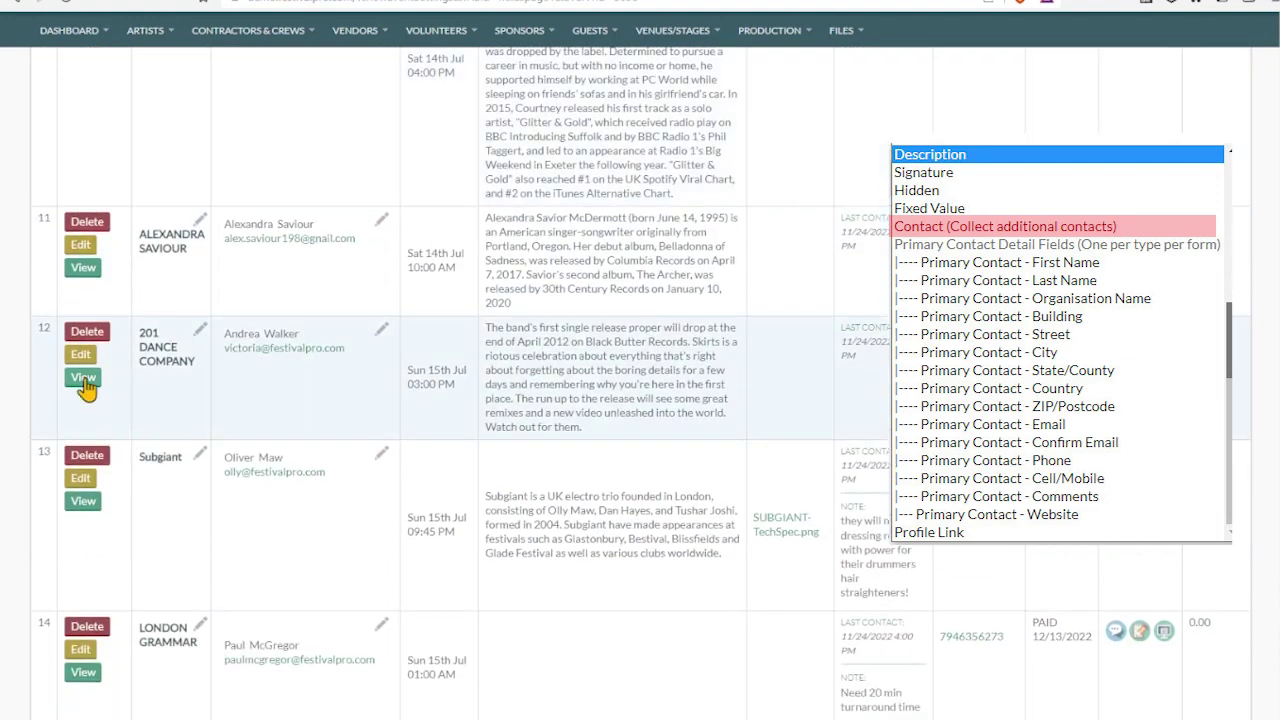
click(84, 380)
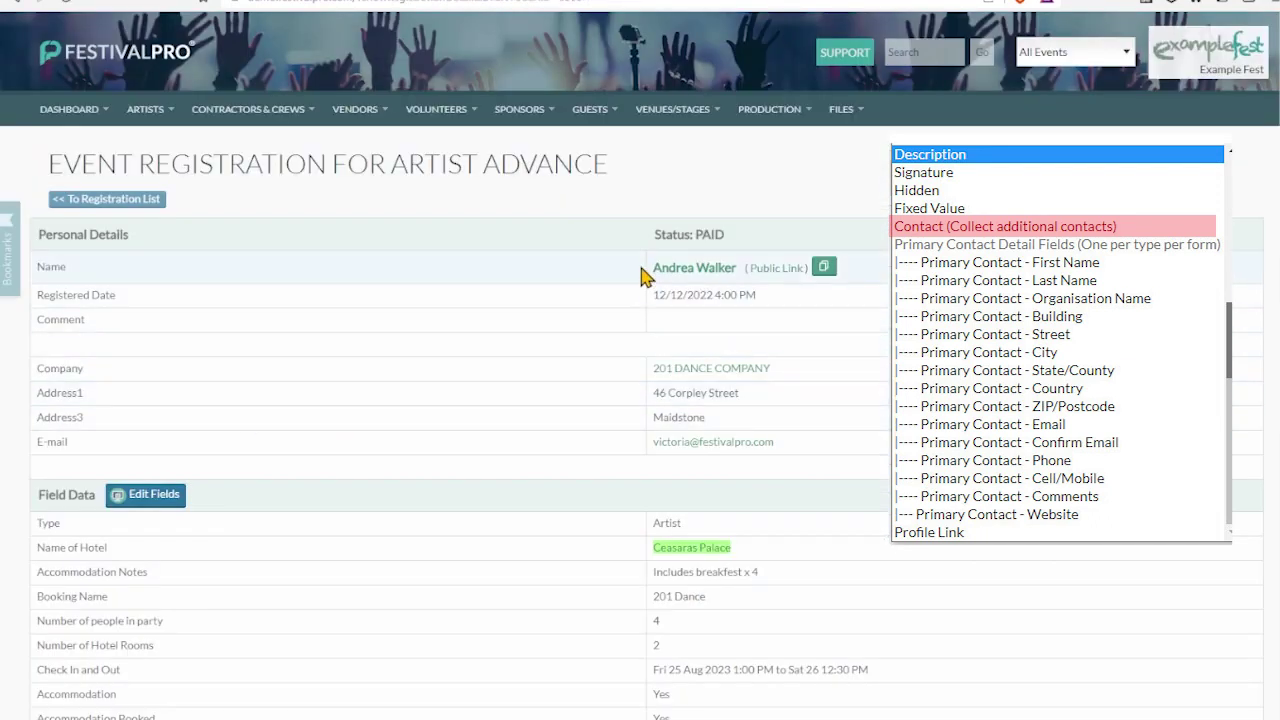
drag(641, 276, 878, 280)
click(449, 300)
- Review the registration's collected accreditation contacts and ticket codes
scroll(500, 300, down, 5)
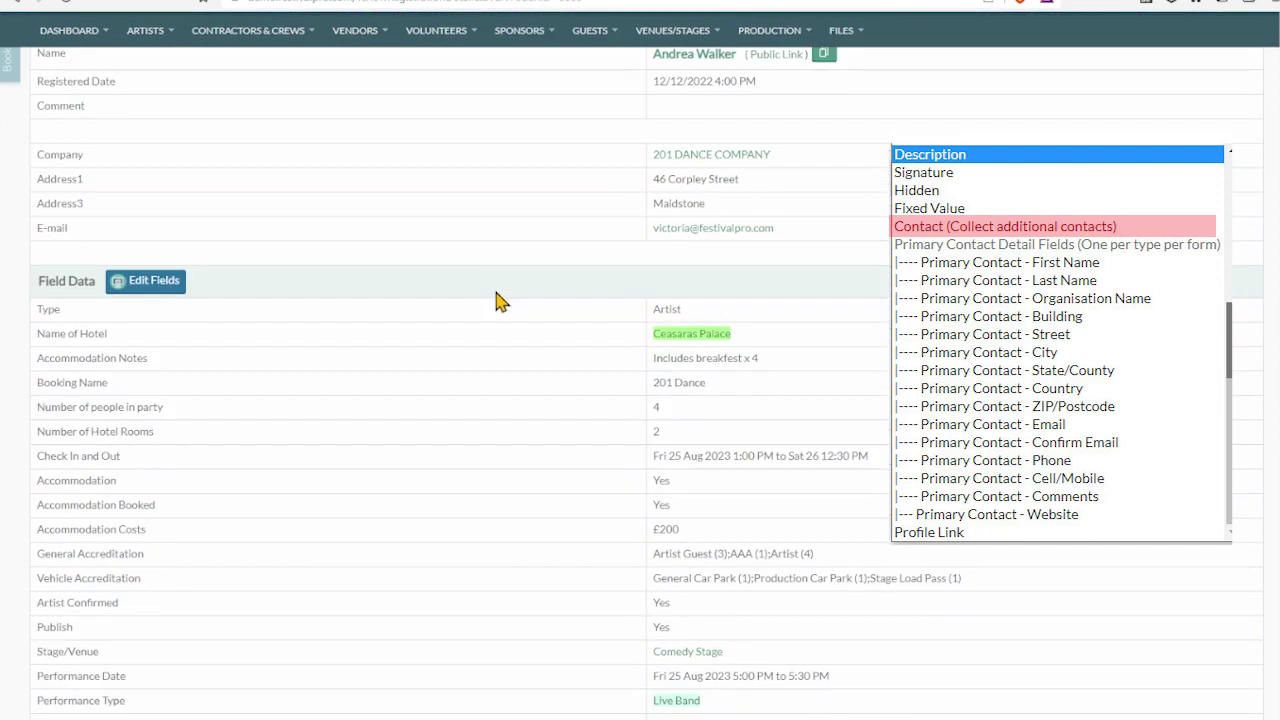
scroll(530, 277, down, 15)
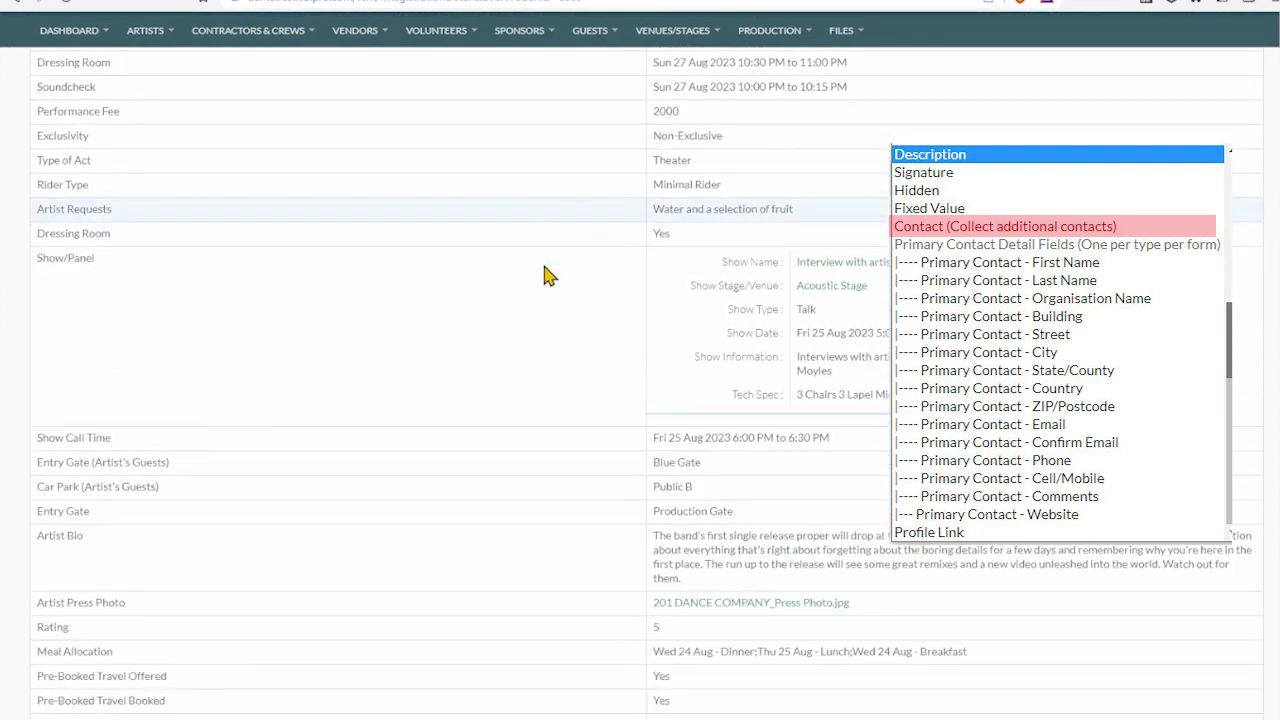
scroll(600, 260, down, 1)
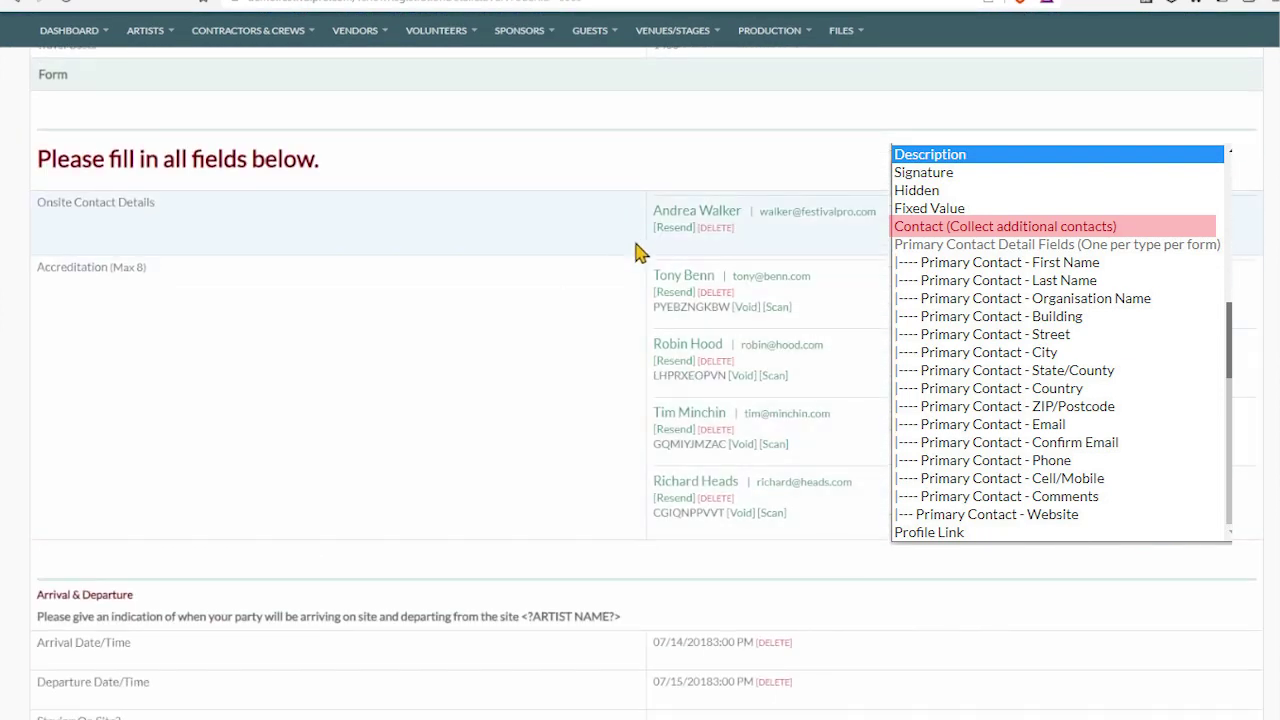
scroll(640, 240, down, 3)
drag(640, 138, 798, 369)
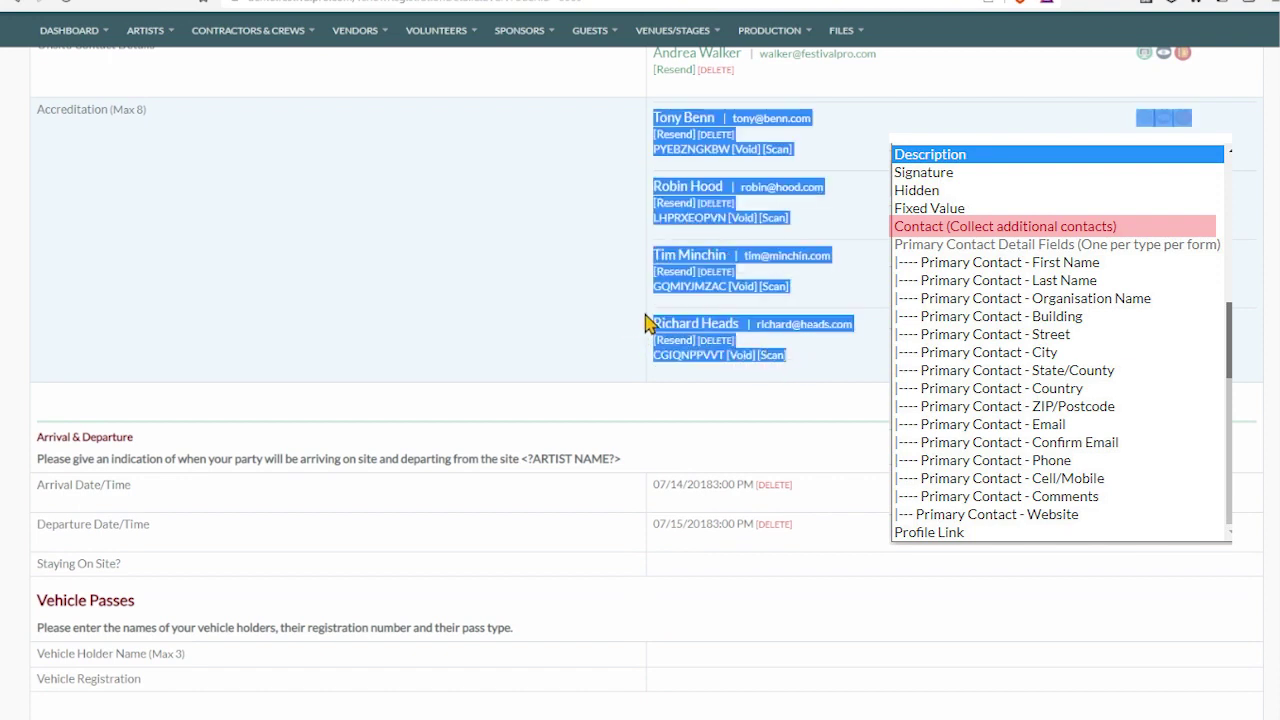
double_click(690, 286)
click(481, 285)
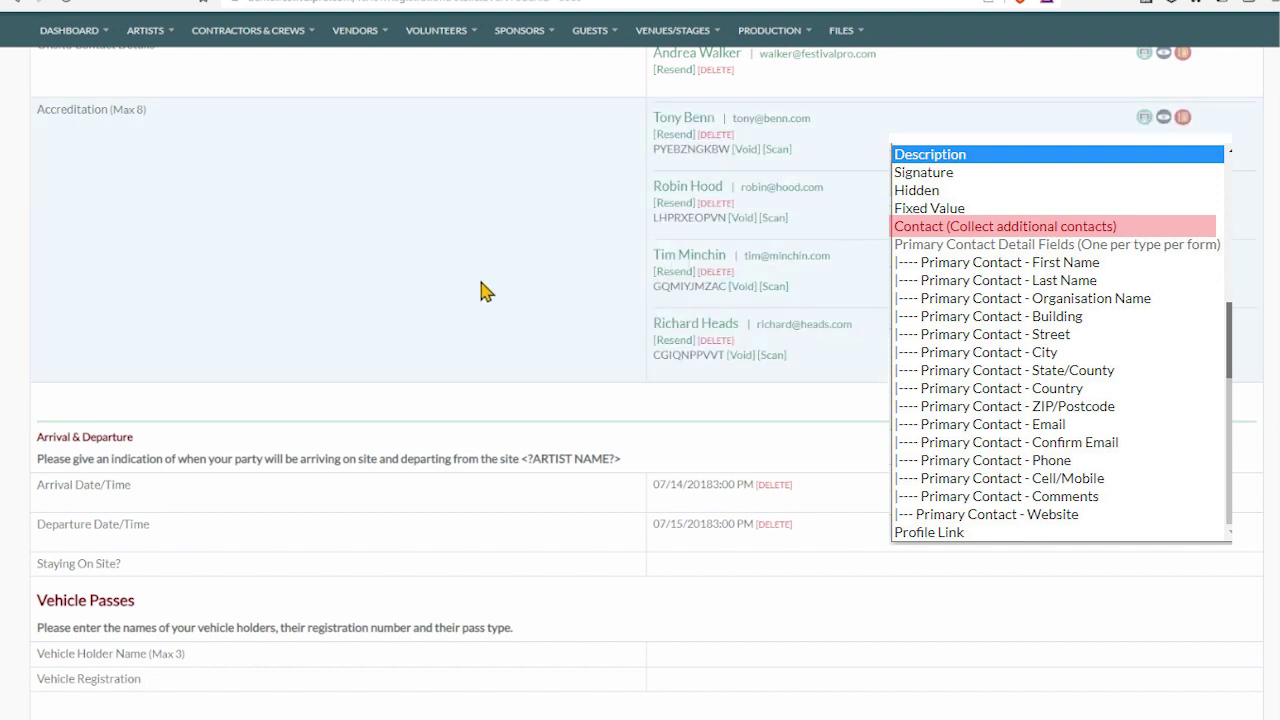
- Return to the Artist Advance registrations list
scroll(563, 284, down, 8)
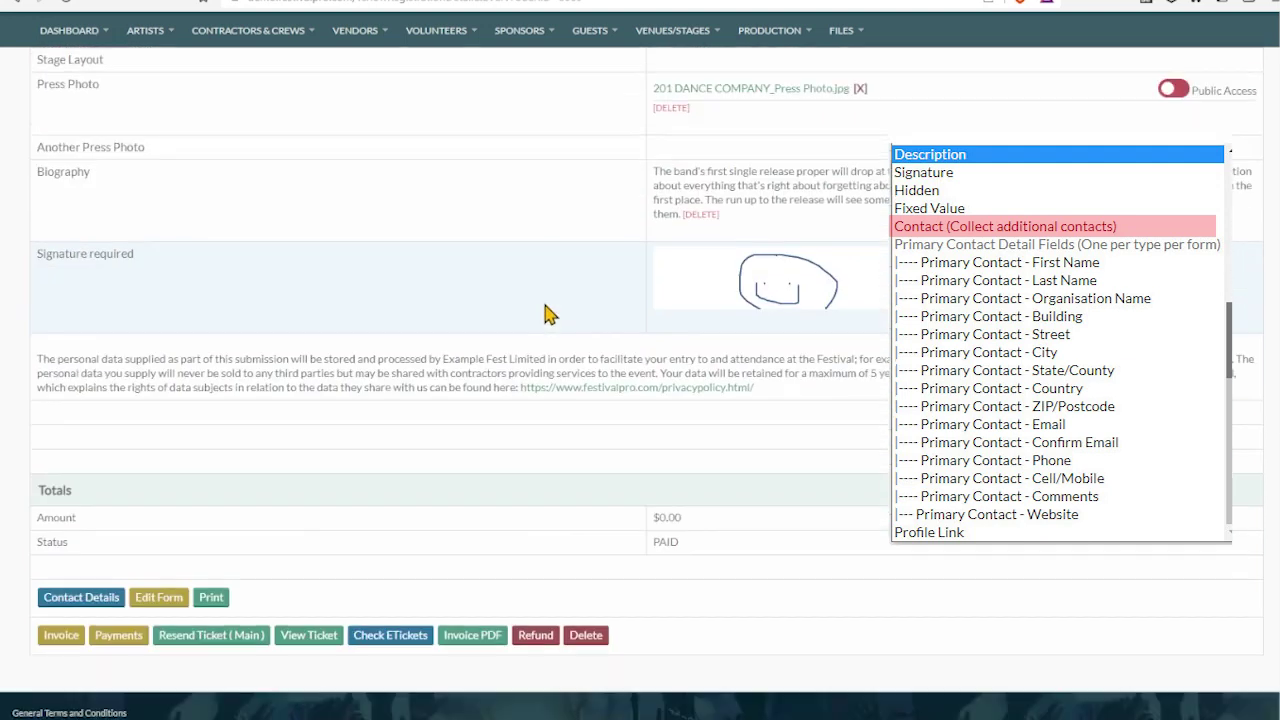
mouse_move(92, 26)
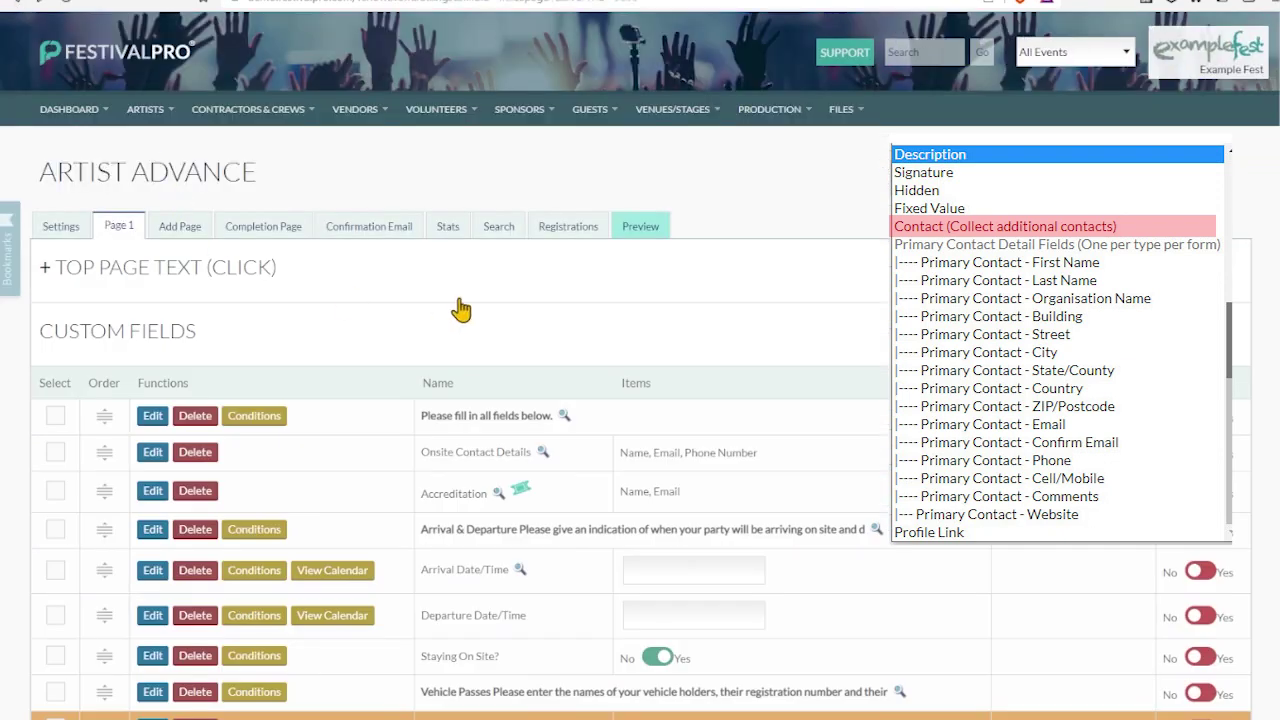
click(558, 228)
scroll(334, 420, down, 15)
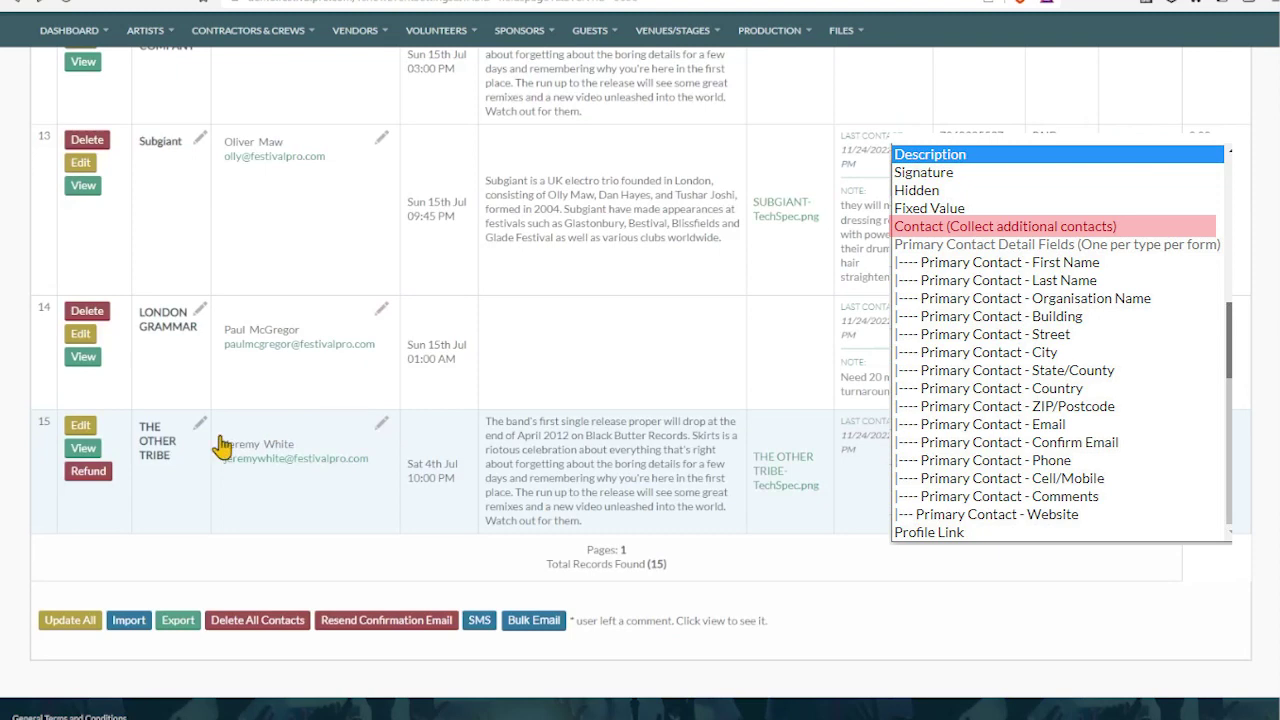
scroll(168, 373, up, 3)
- Open the 201 DANCE COMPANY artist profile and review its accreditation contacts
click(168, 373)
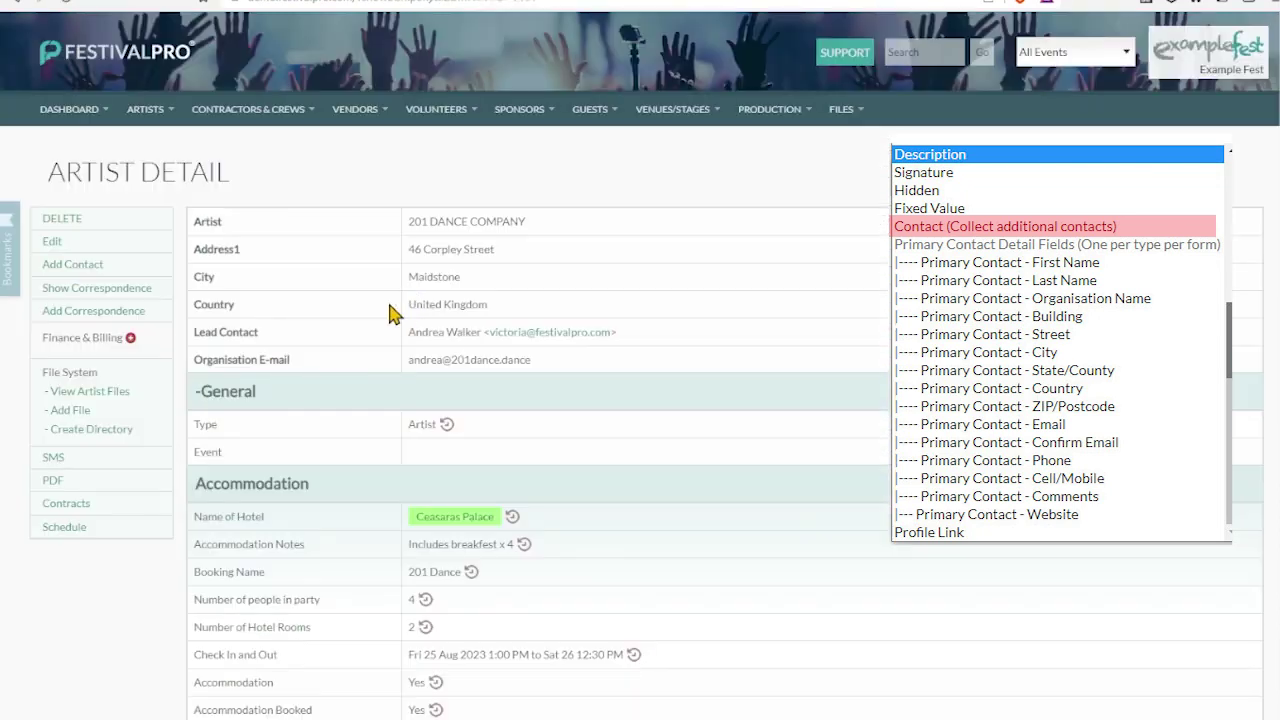
scroll(360, 300, down, 10)
scroll(363, 305, down, 10)
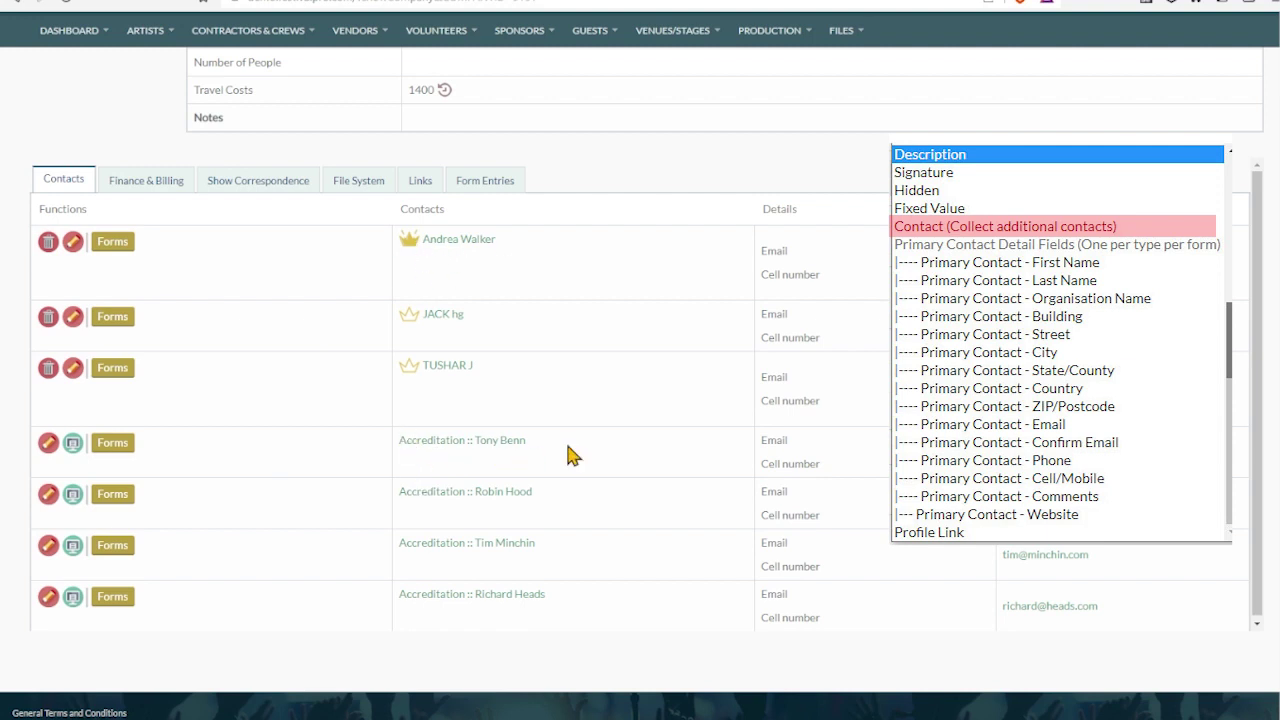
drag(713, 455, 694, 714)
click(523, 395)
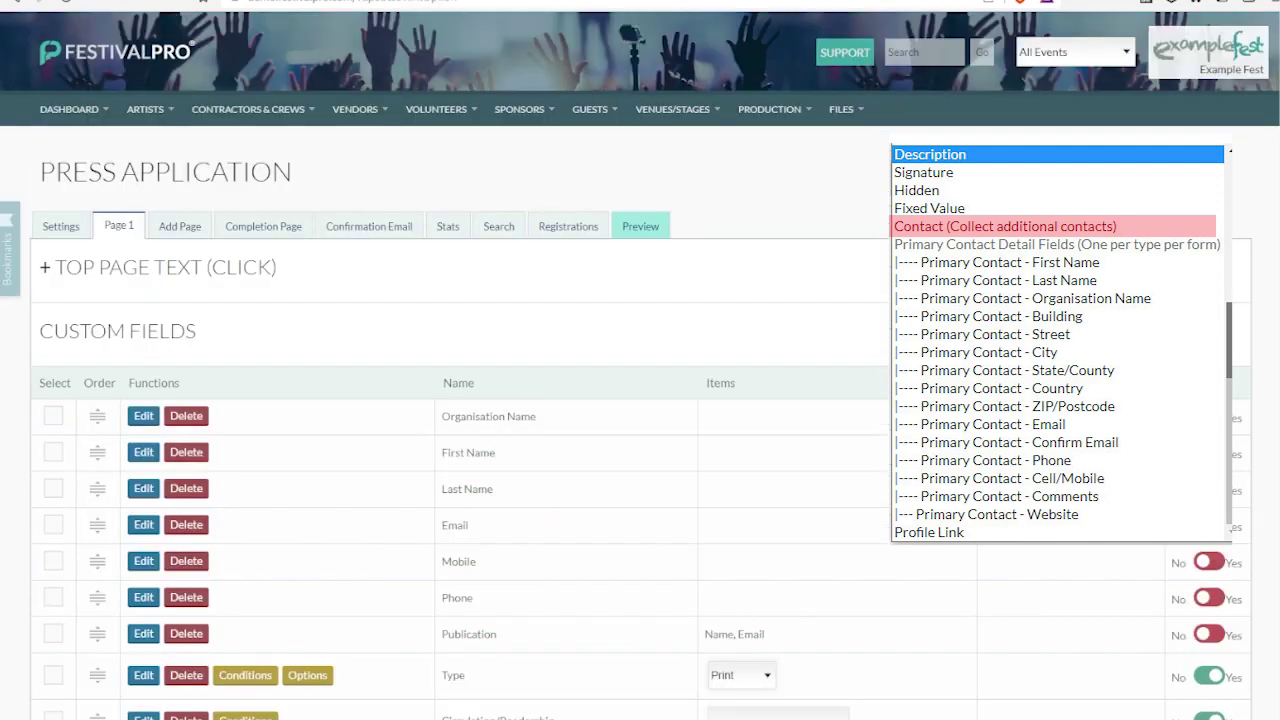
- Open the Publication field for editing, then log out of FestivalPro
scroll(243, 463, down, 2)
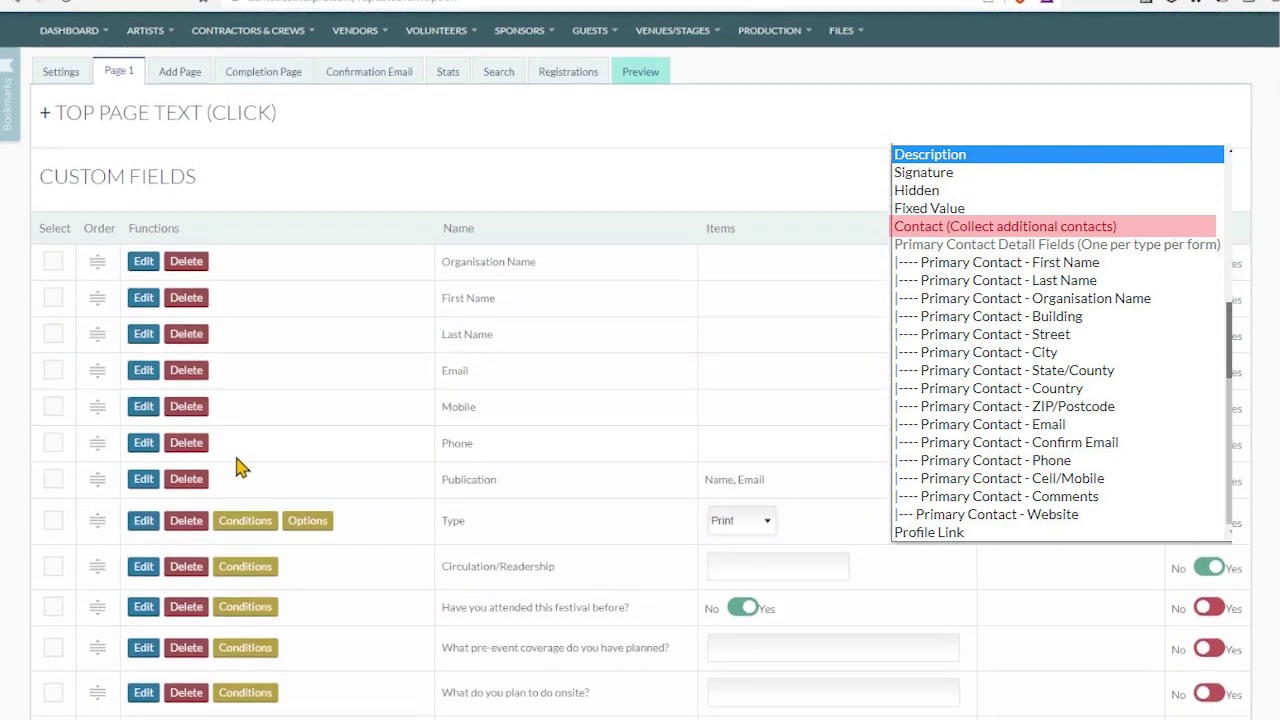
click(144, 478)
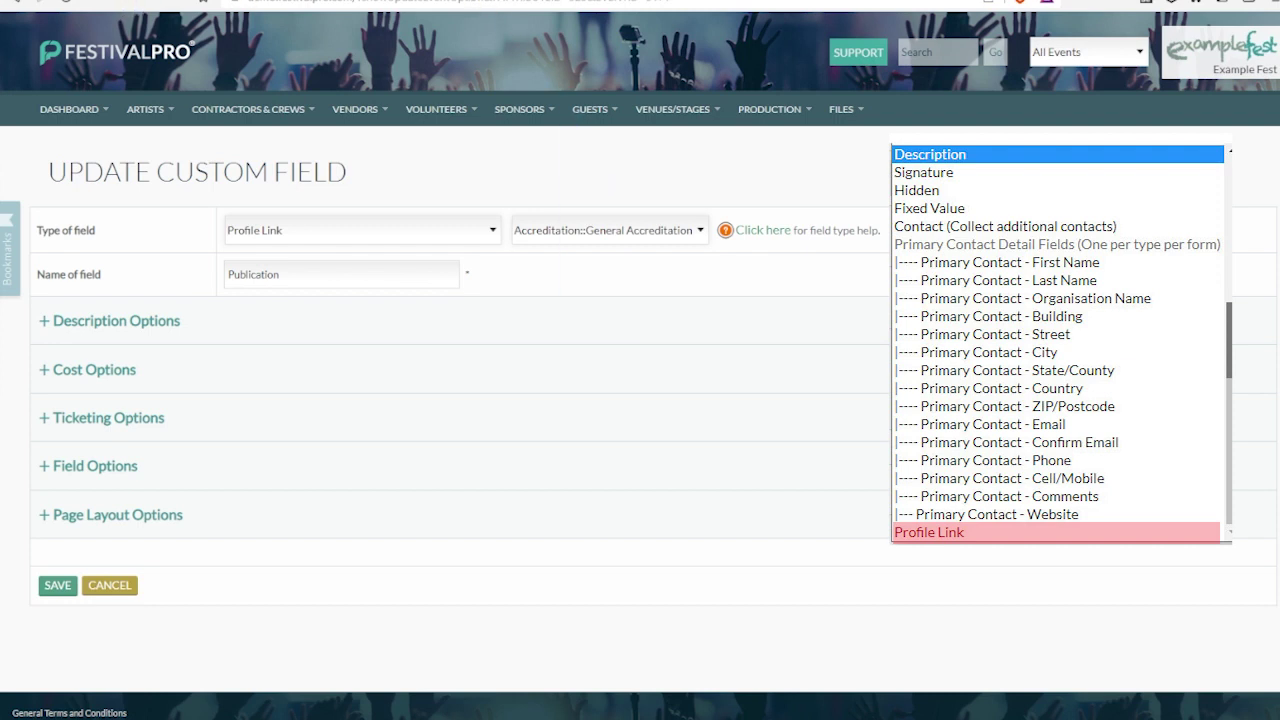
mouse_move(70, 109)
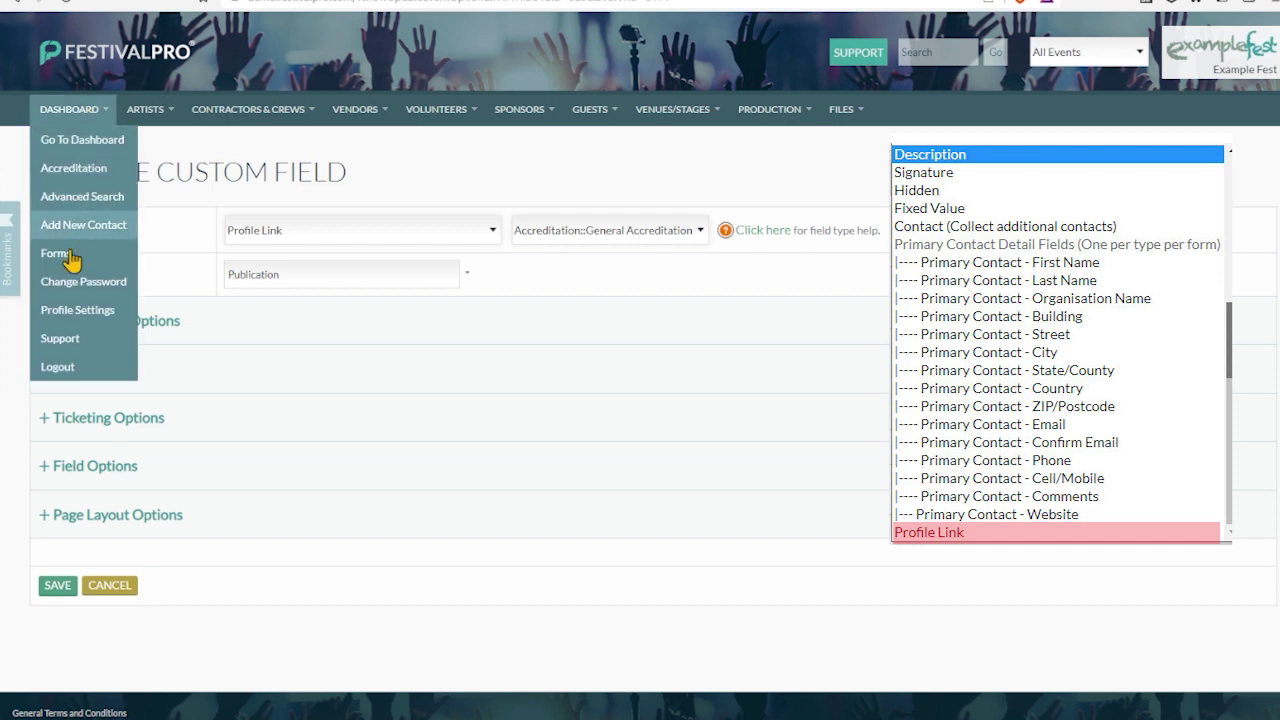
click(60, 368)
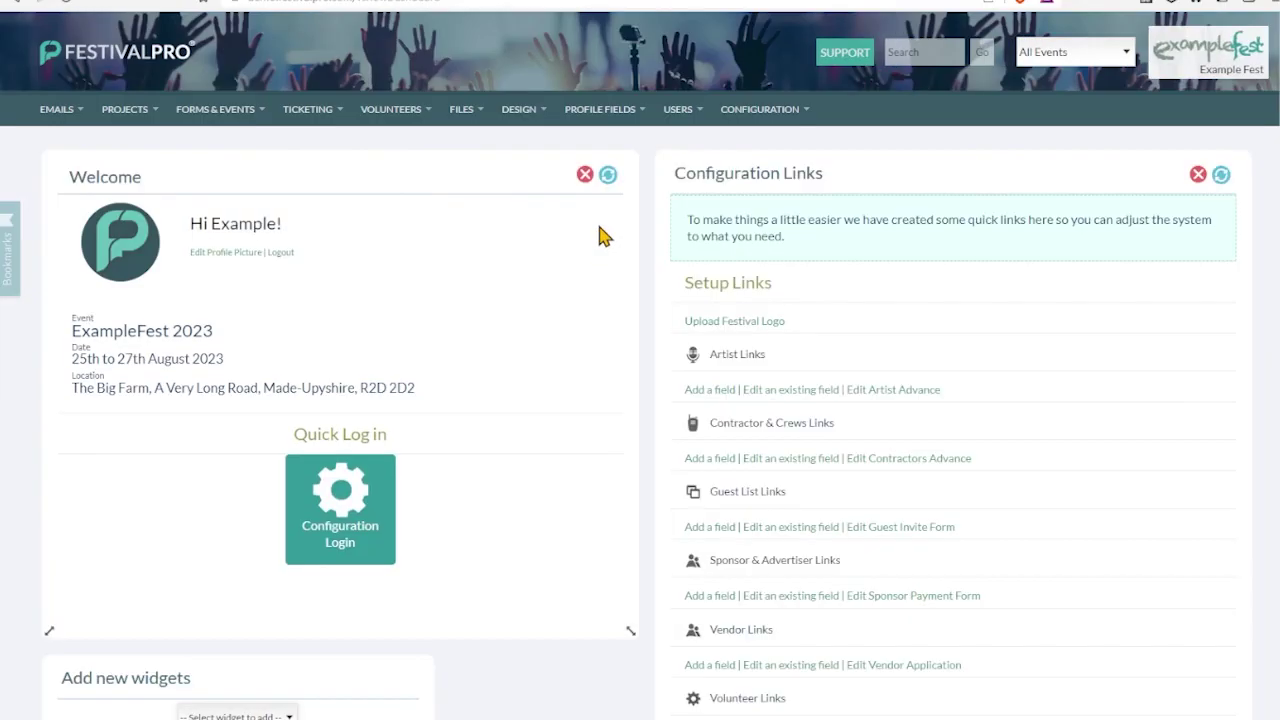
- Open the Accreditation profile fields and view the General Accreditation field's settings
mouse_move(612, 105)
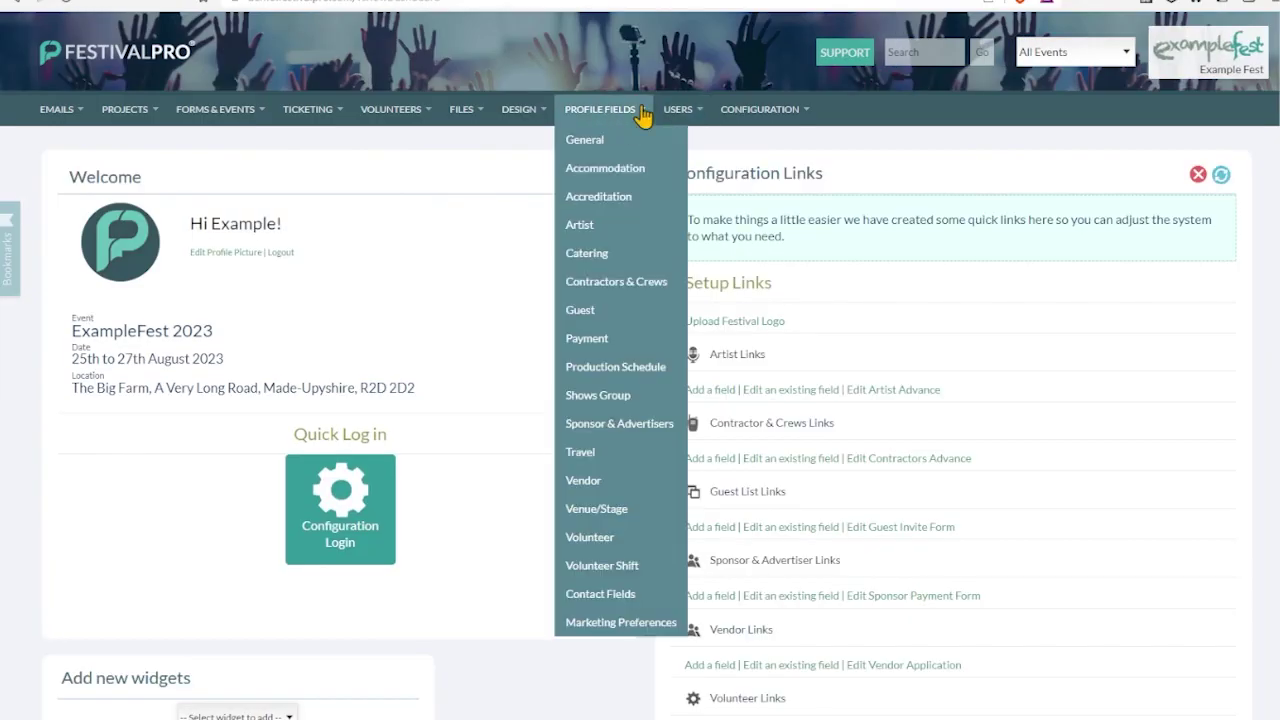
click(605, 229)
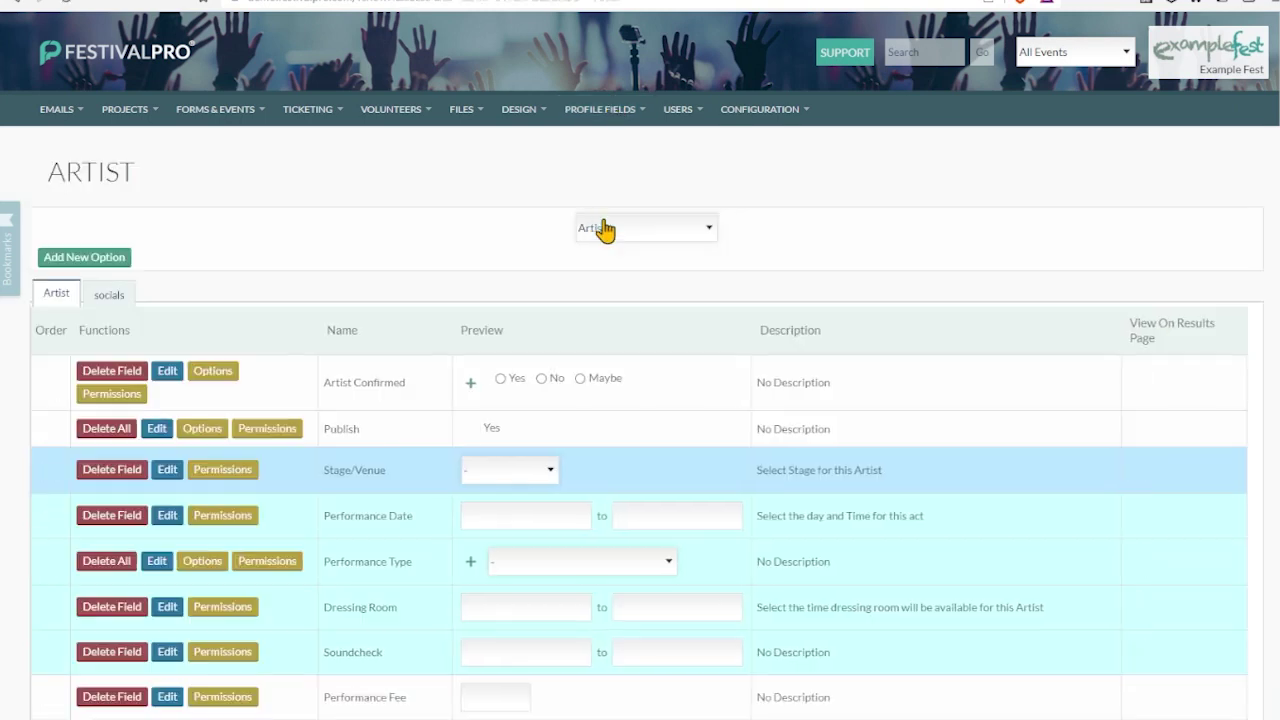
mouse_move(592, 128)
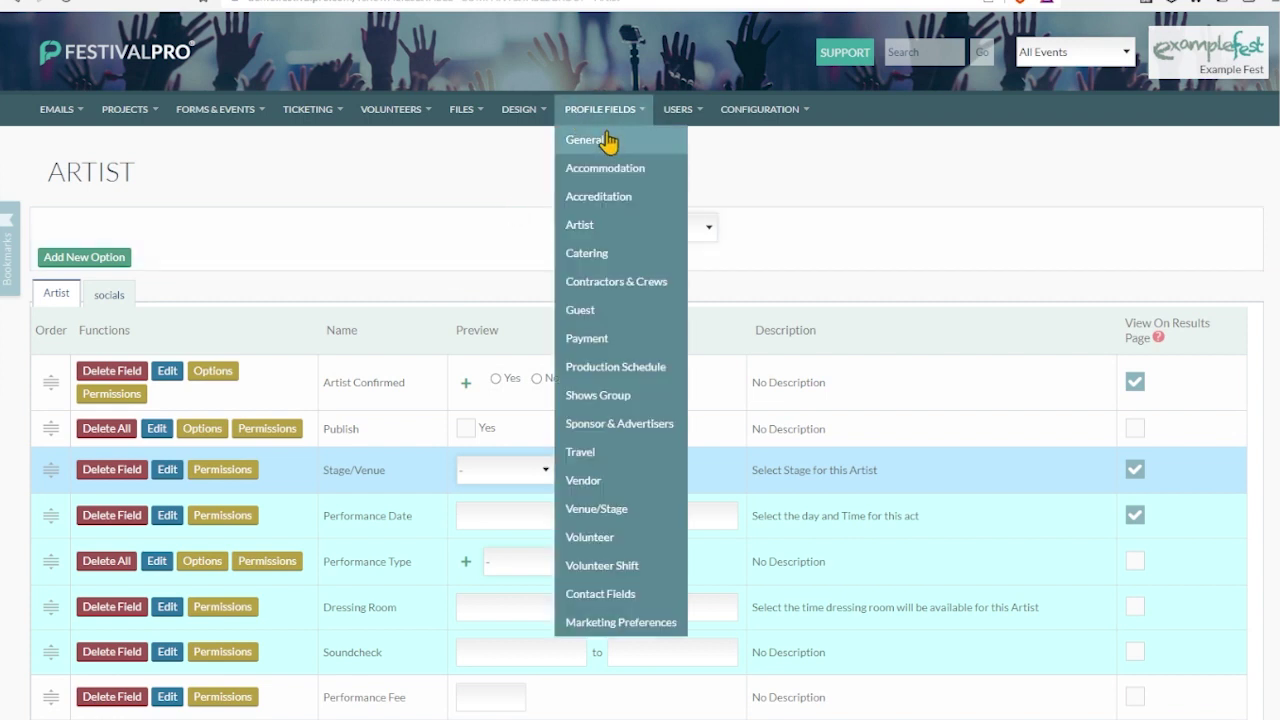
click(606, 198)
scroll(440, 333, down, 5)
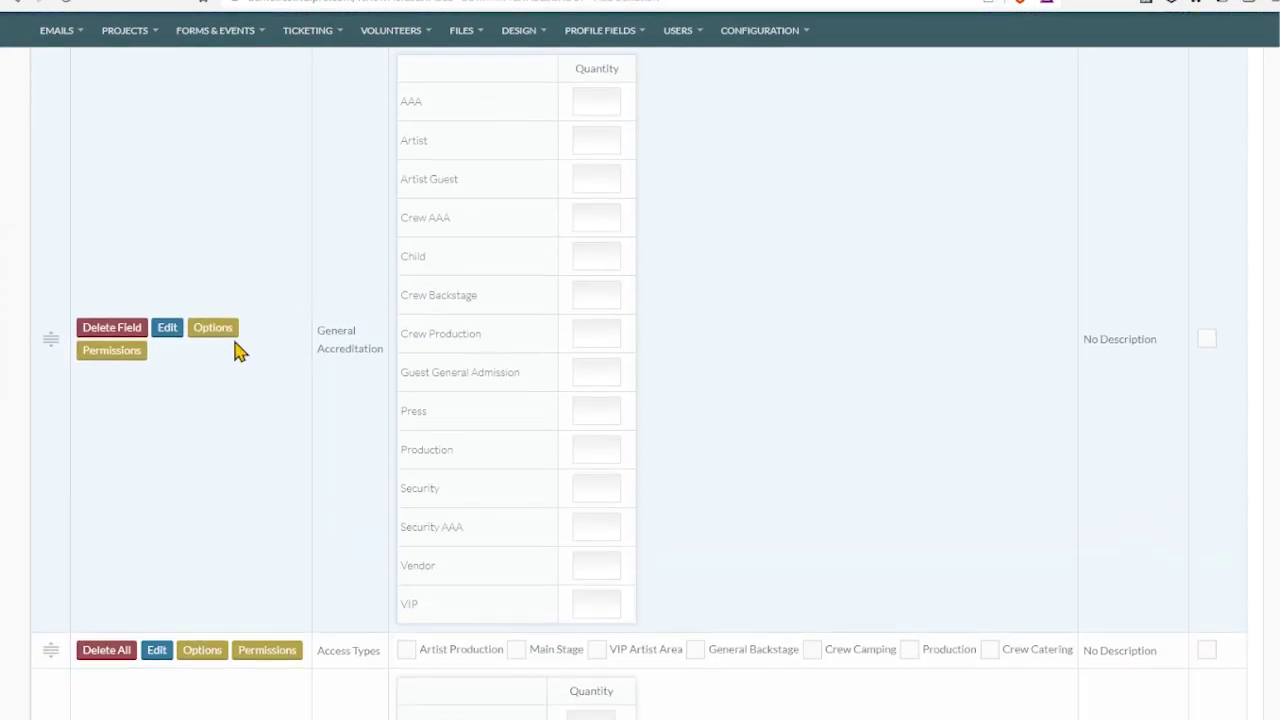
click(170, 330)
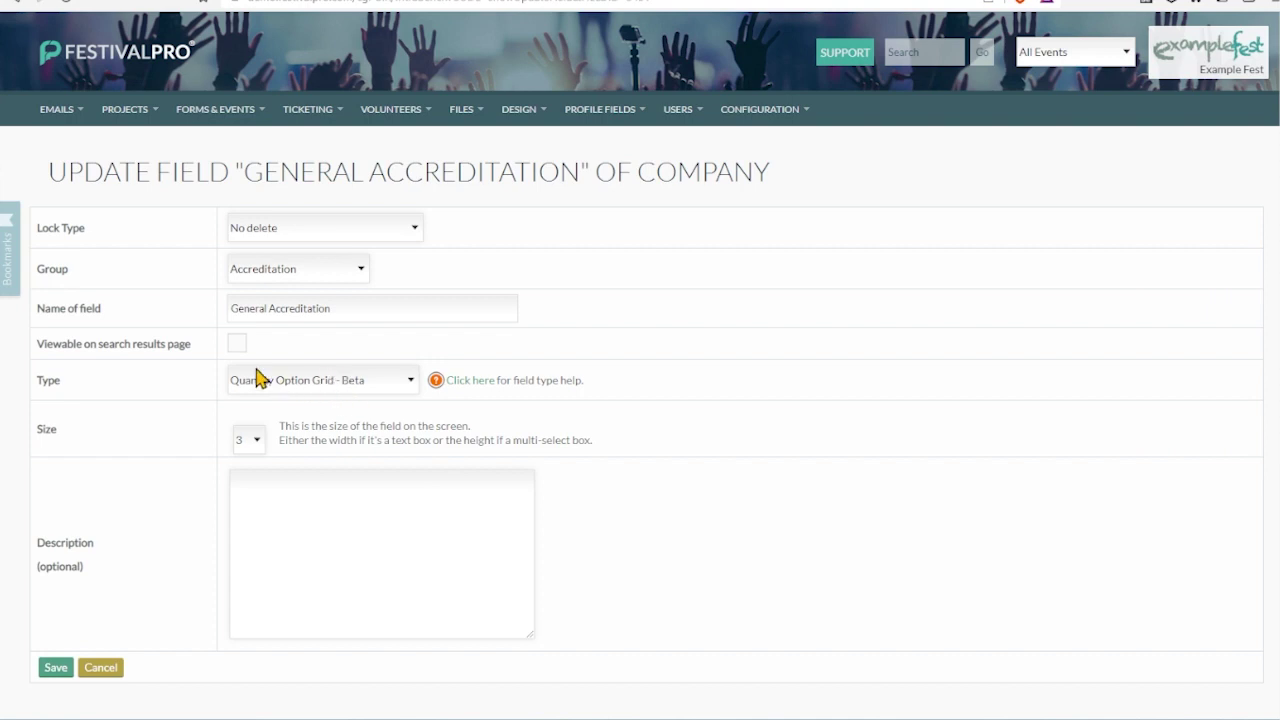
- Go back to the Accreditation profile fields list and try the Artist quantity entry
scroll(155, 230, down, 1)
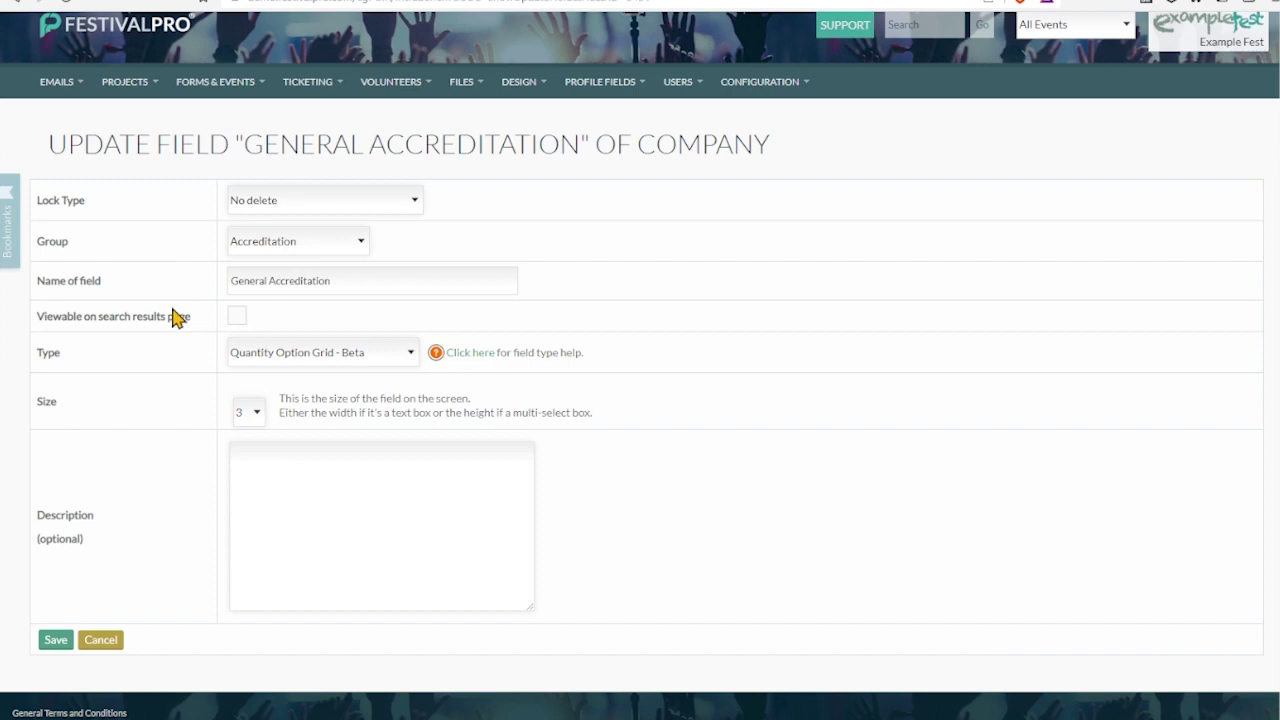
click(12, 4)
scroll(400, 320, down, 3)
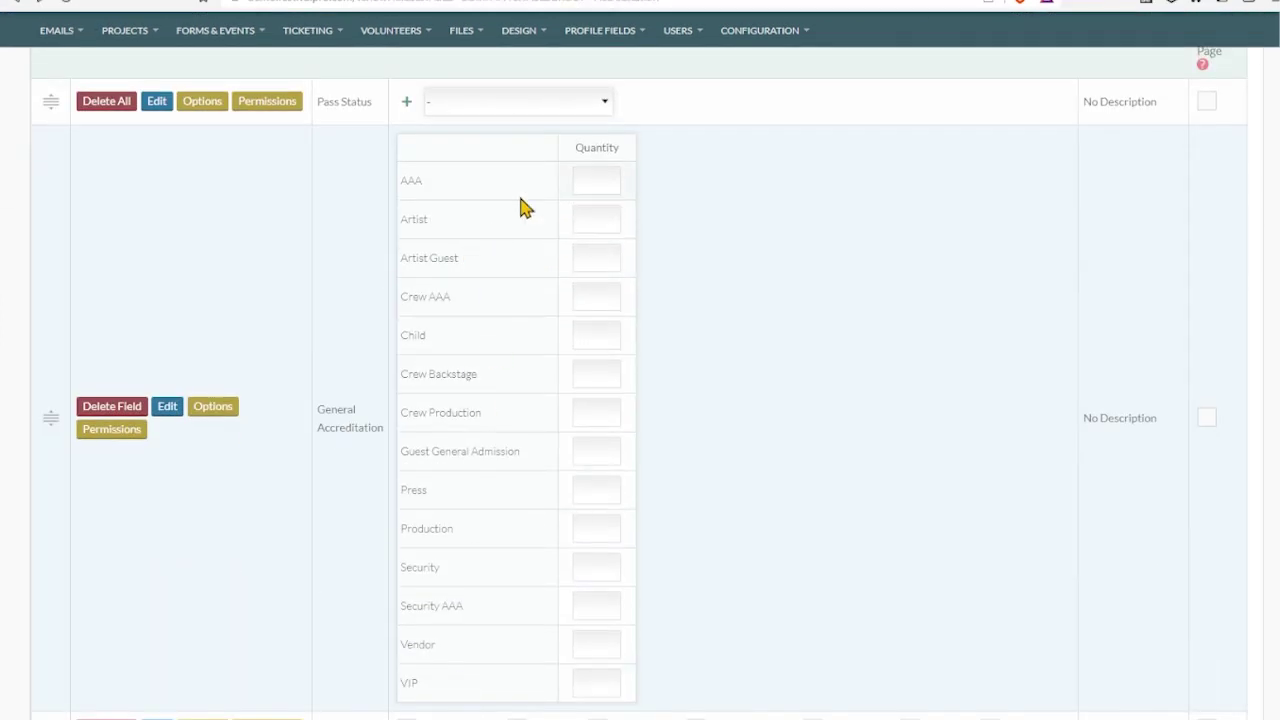
click(588, 219)
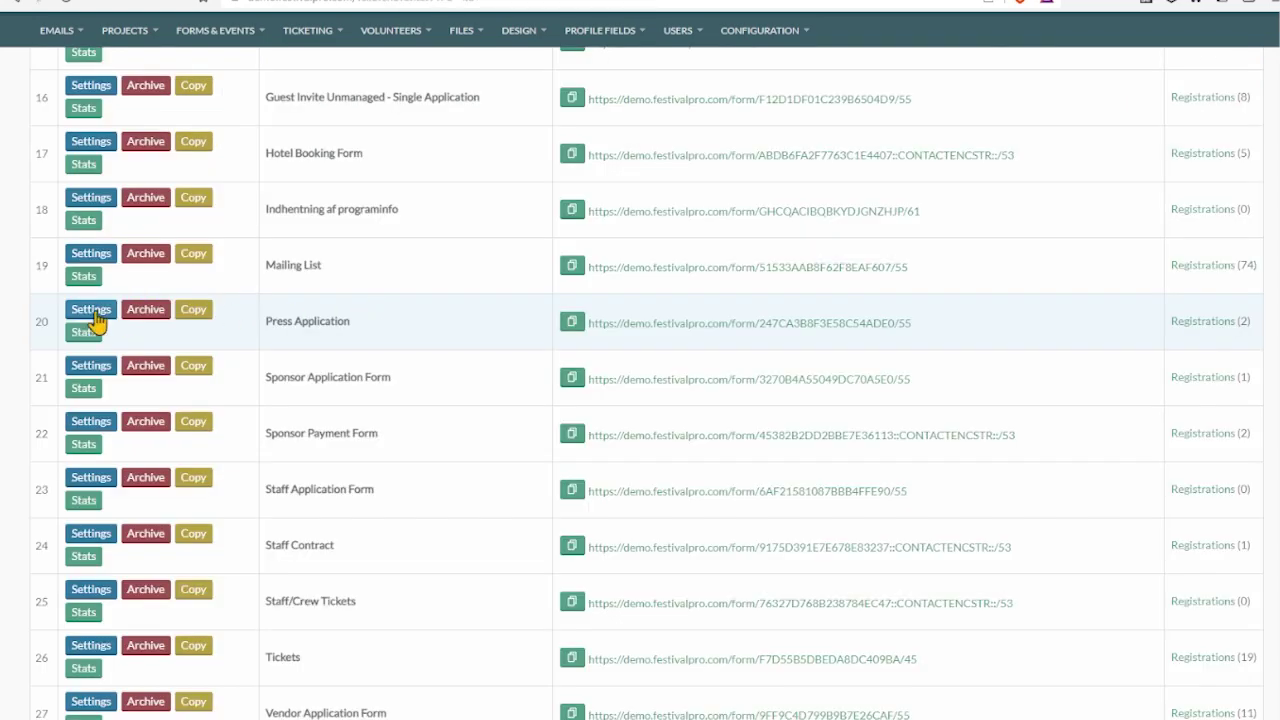
- Link Publication to Catering::Meal Allocation, then leave the page without saving
click(94, 326)
scroll(240, 311, down, 5)
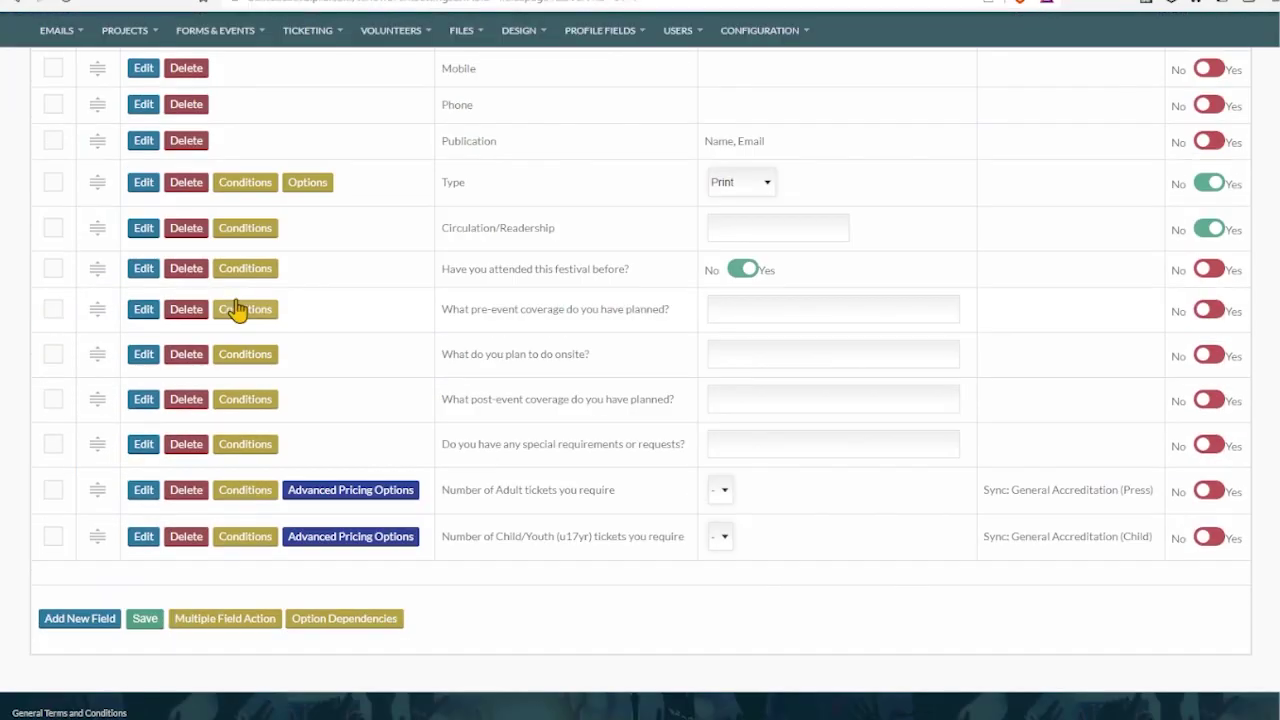
scroll(243, 229, up, 2)
click(144, 298)
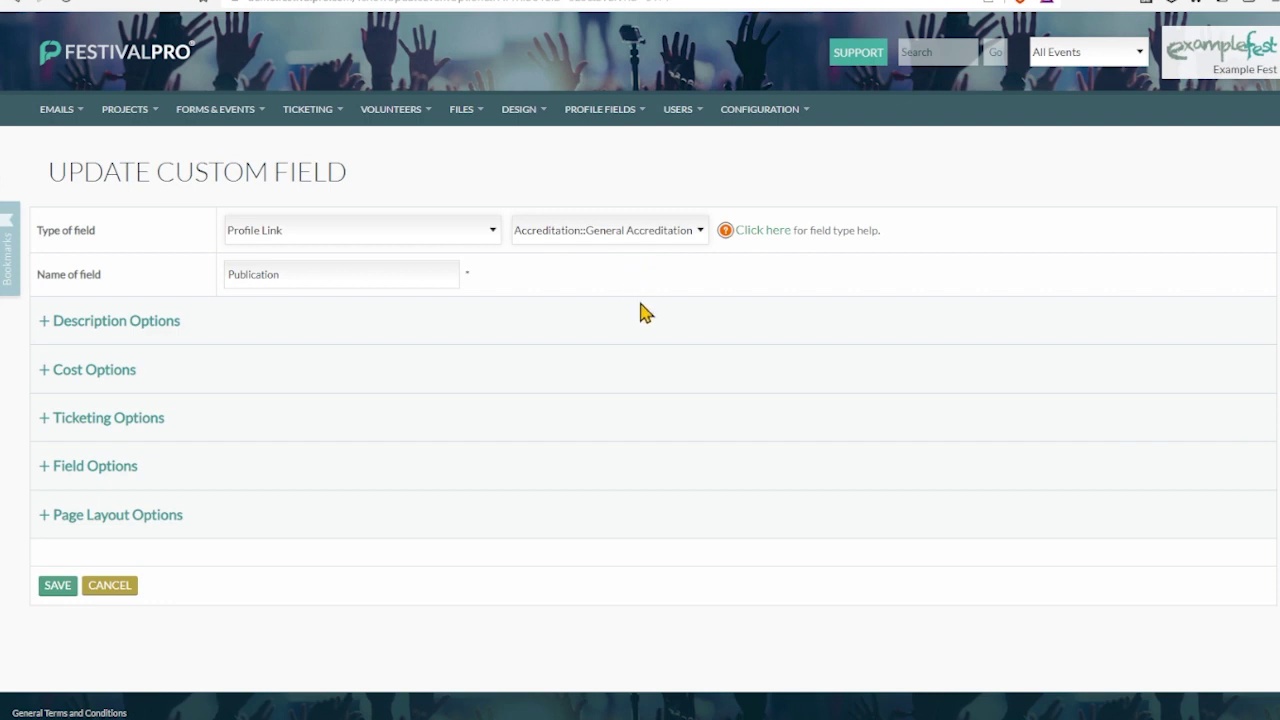
key(Down)
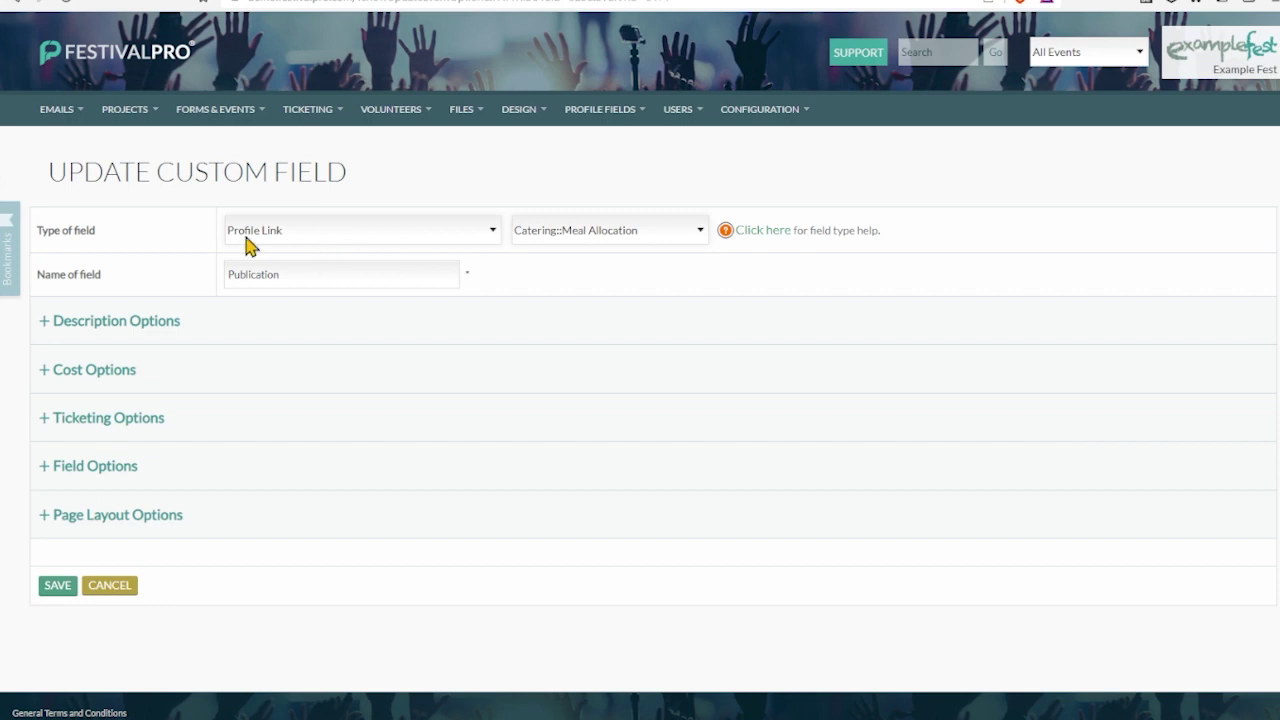
click(15, 3)
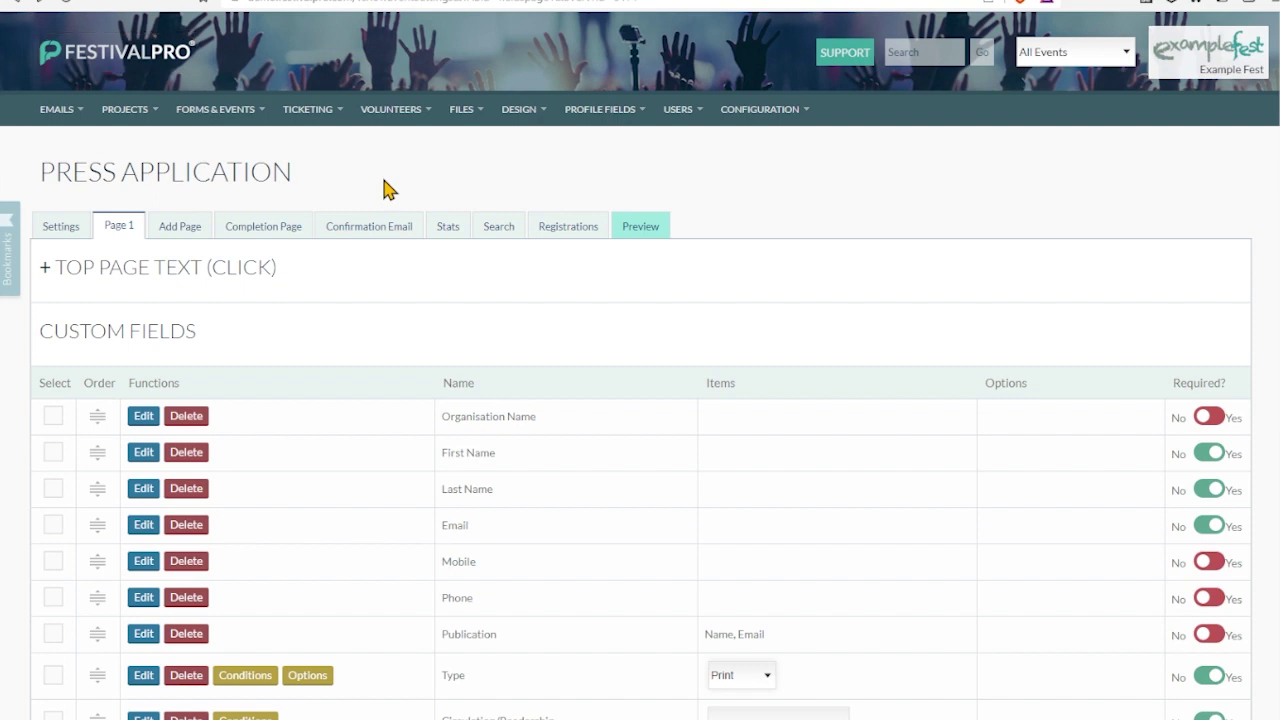
- Open the Artist profile fields and browse the list
click(608, 112)
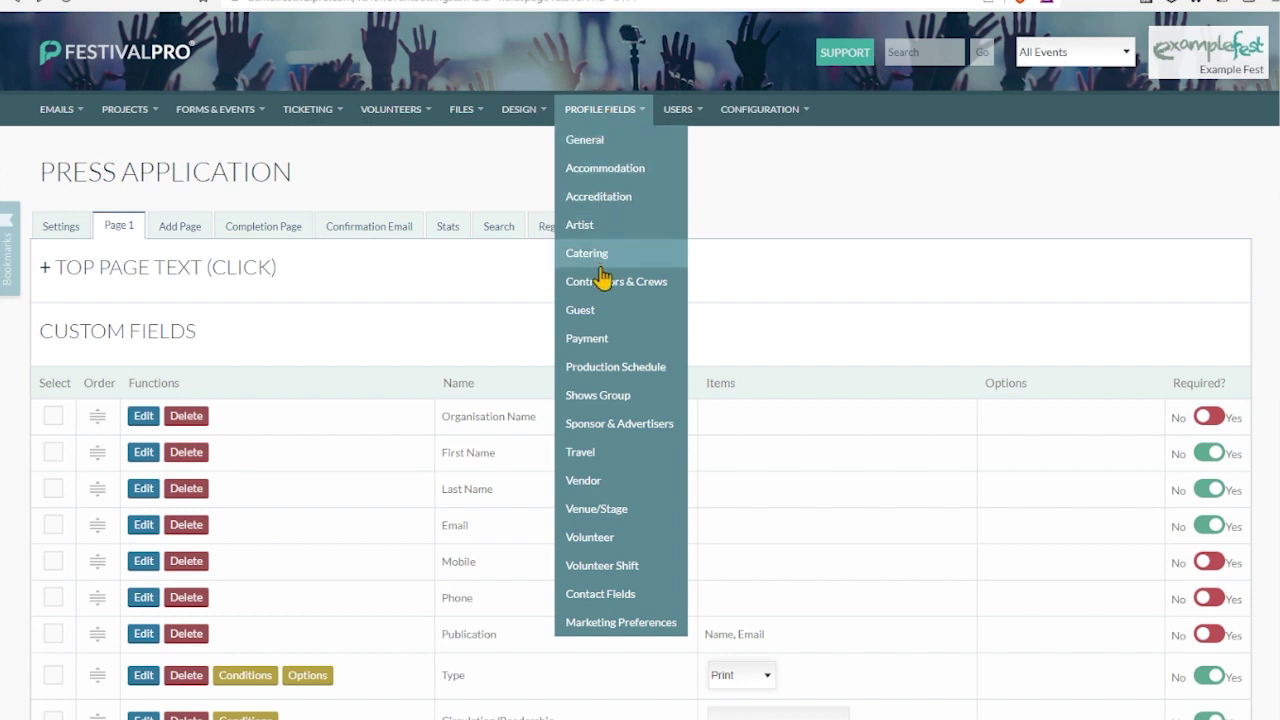
click(602, 236)
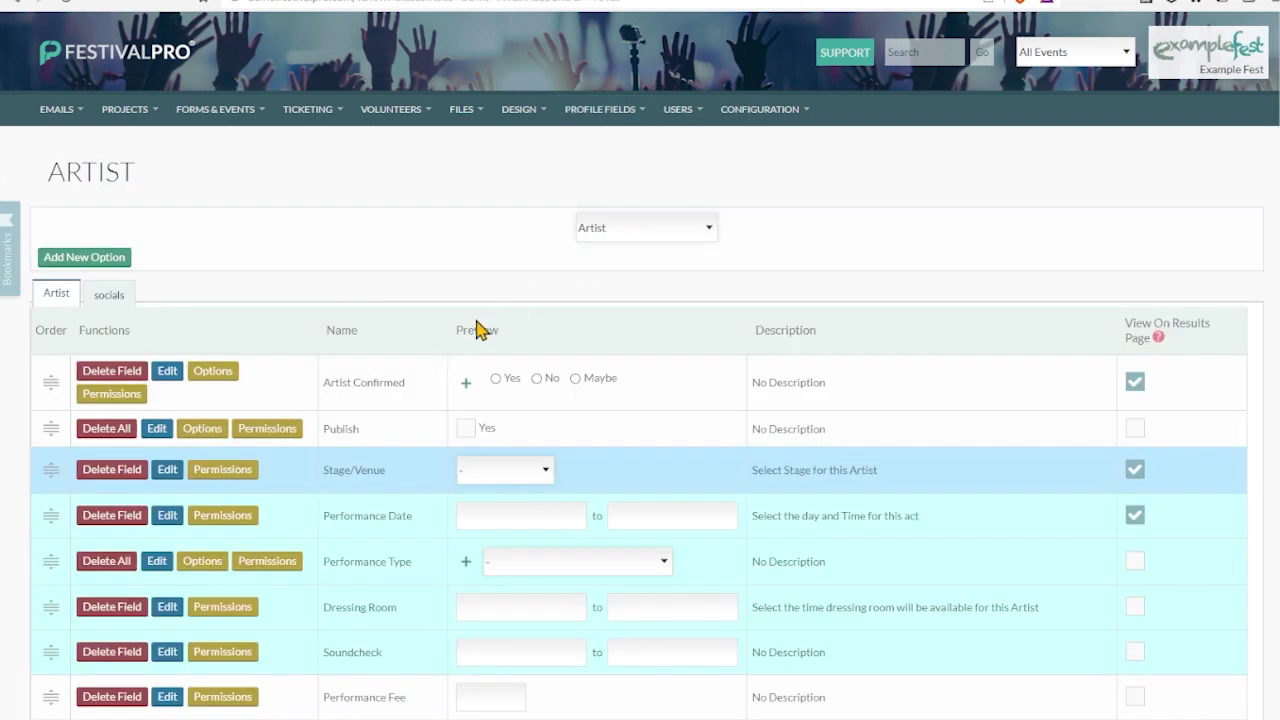
scroll(395, 463, down, 7)
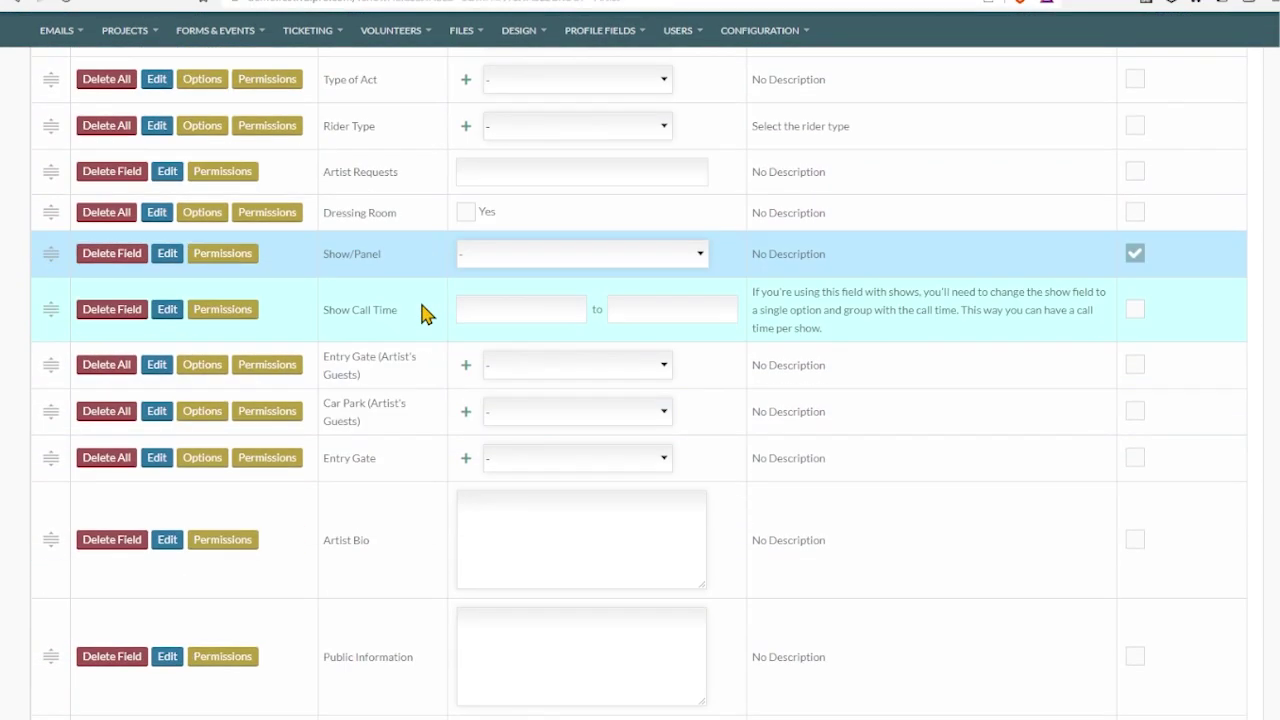
scroll(421, 313, down, 4)
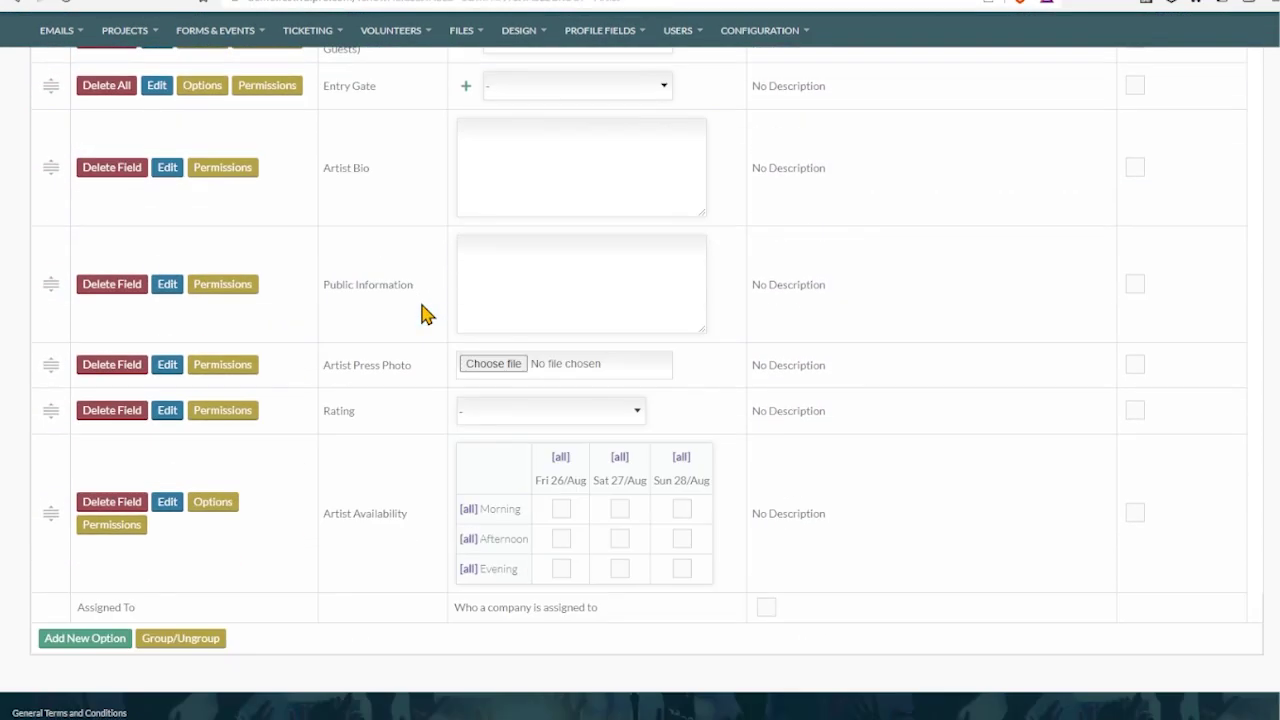
scroll(421, 313, up, 9)
scroll(421, 313, up, 1)
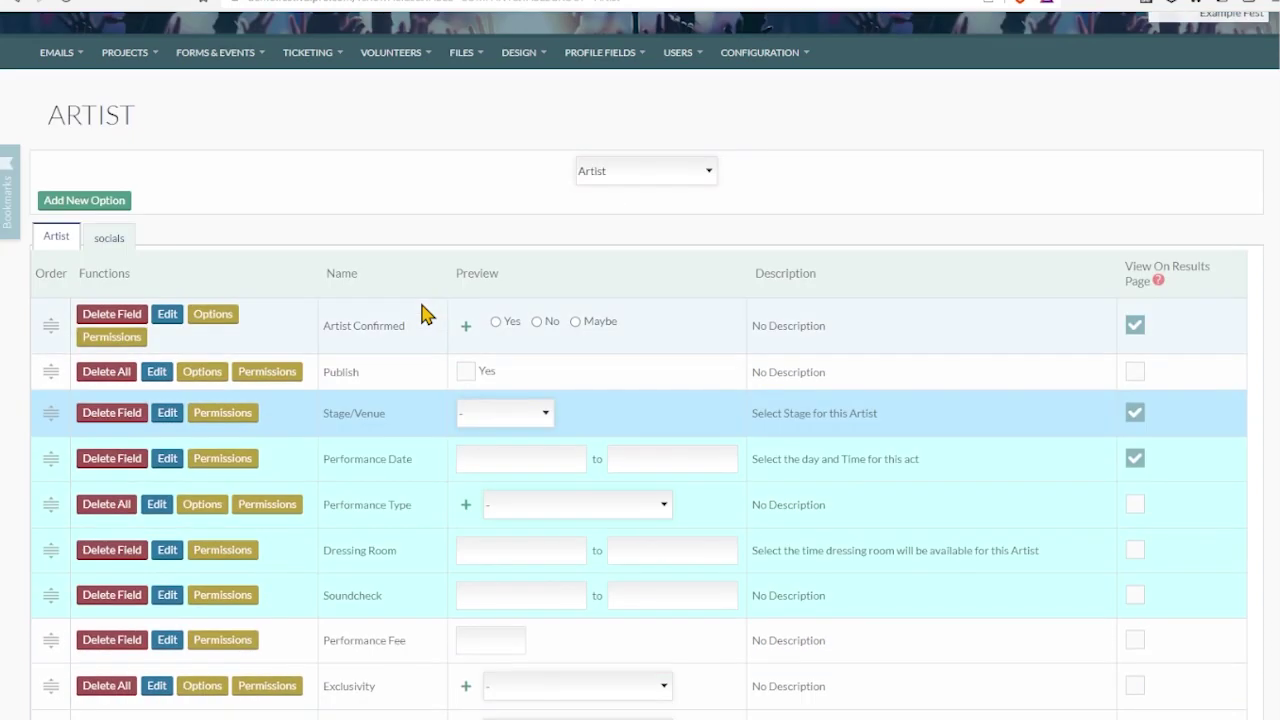
- Switch to the Accreditation profile fields and check General Accreditation's options
click(680, 170)
click(674, 226)
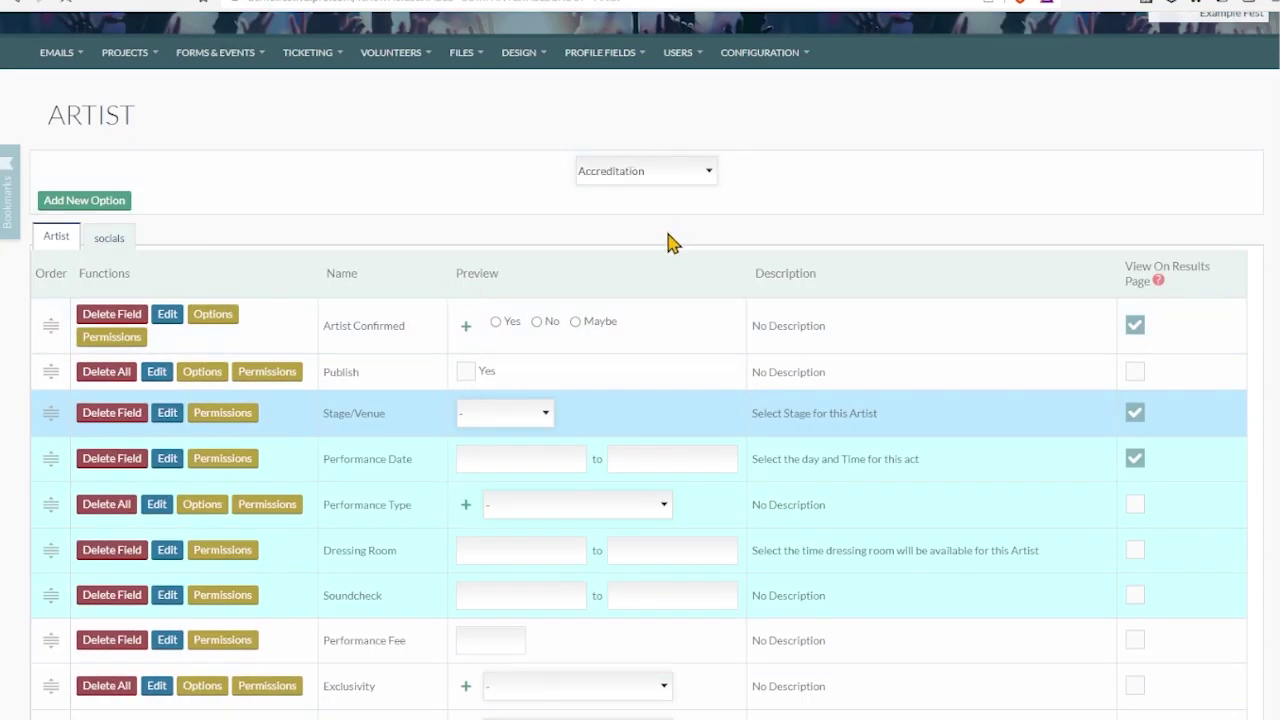
scroll(590, 320, down, 4)
scroll(577, 320, up, 1)
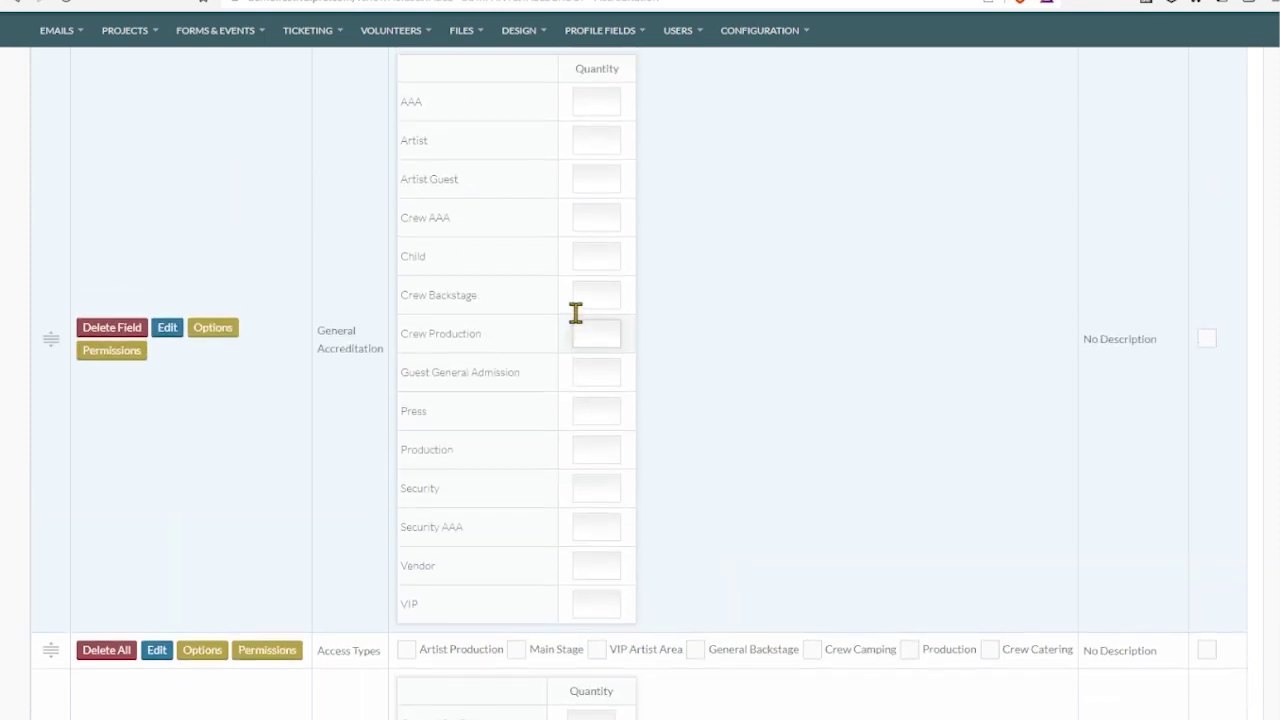
click(203, 331)
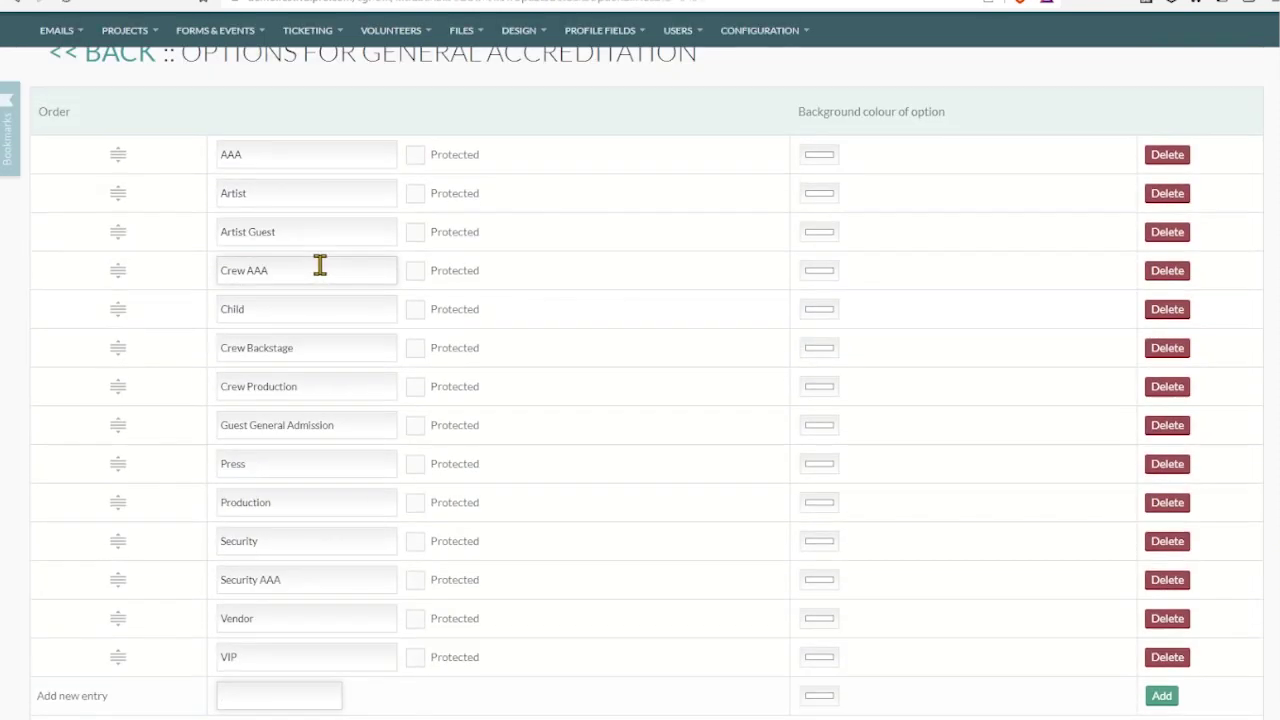
scroll(320, 265, up, 1)
click(130, 184)
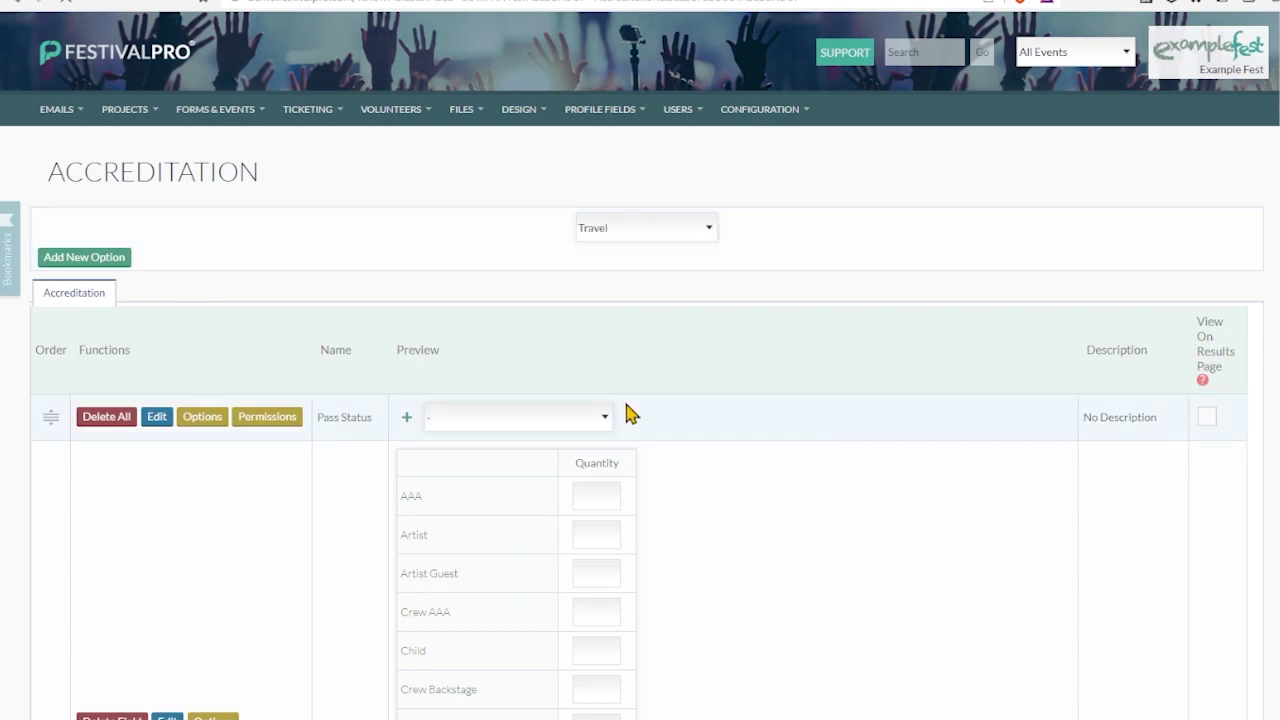
- Start adding a new field to the Travel profile group
scroll(403, 240, down, 2)
scroll(395, 232, down, 1)
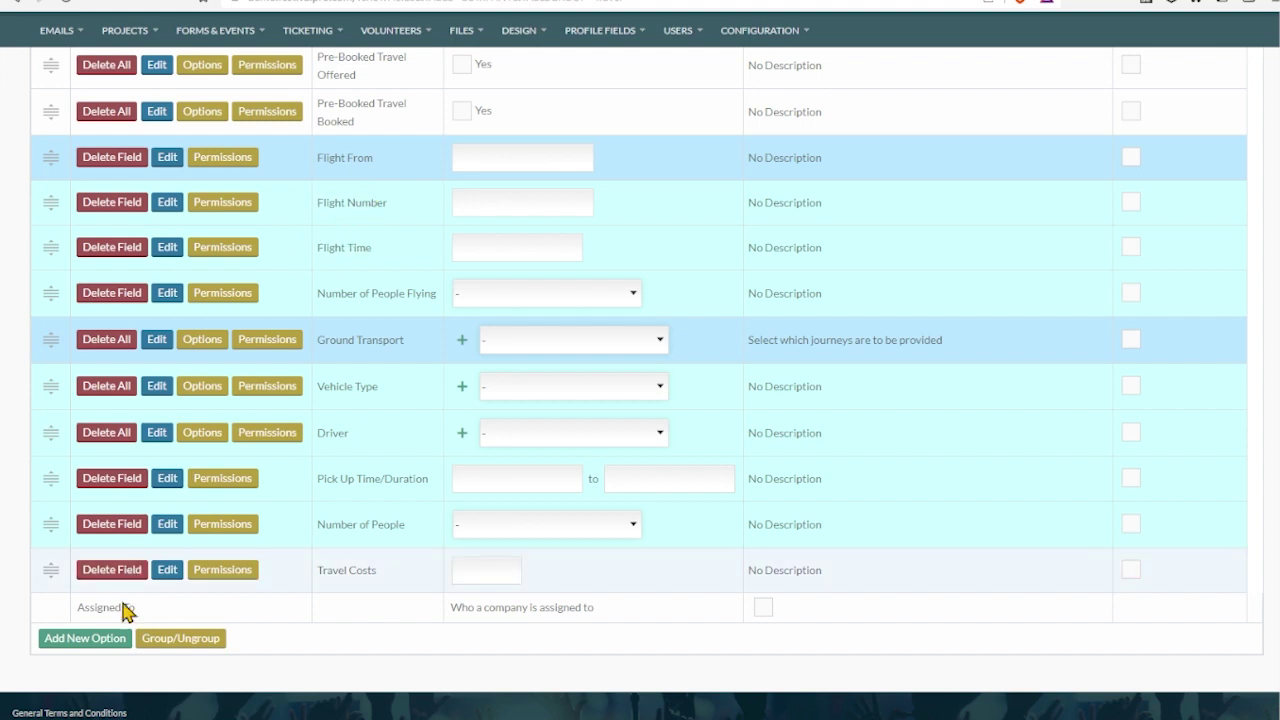
click(111, 641)
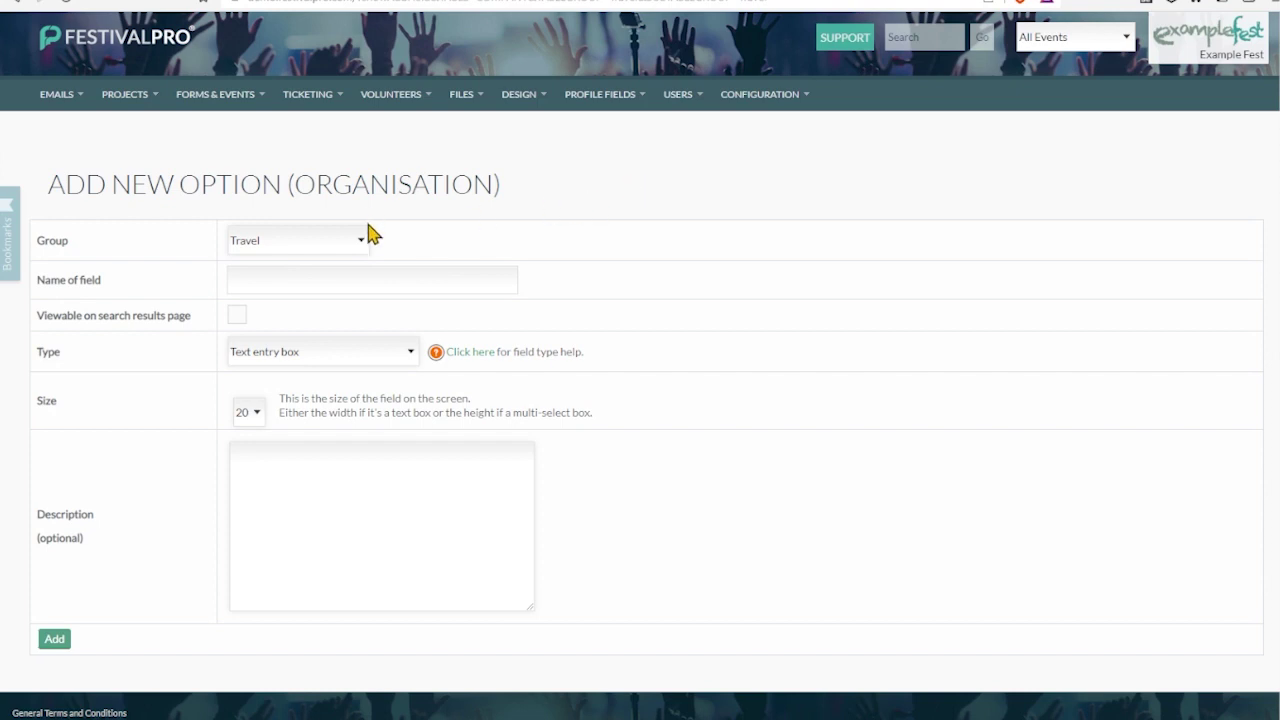
- Choose Workflow as the type for the new Travel profile field
click(368, 355)
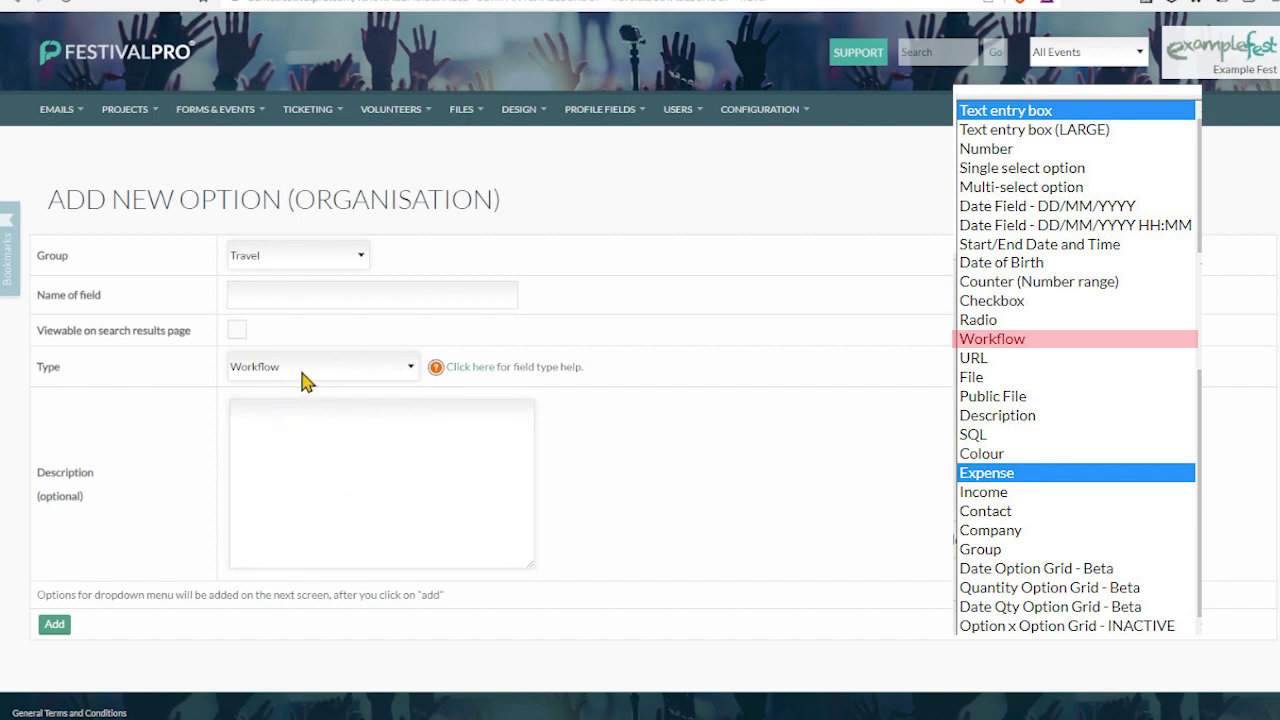
- Name the new field 'Workflow' and add it
click(54, 624)
click(290, 296)
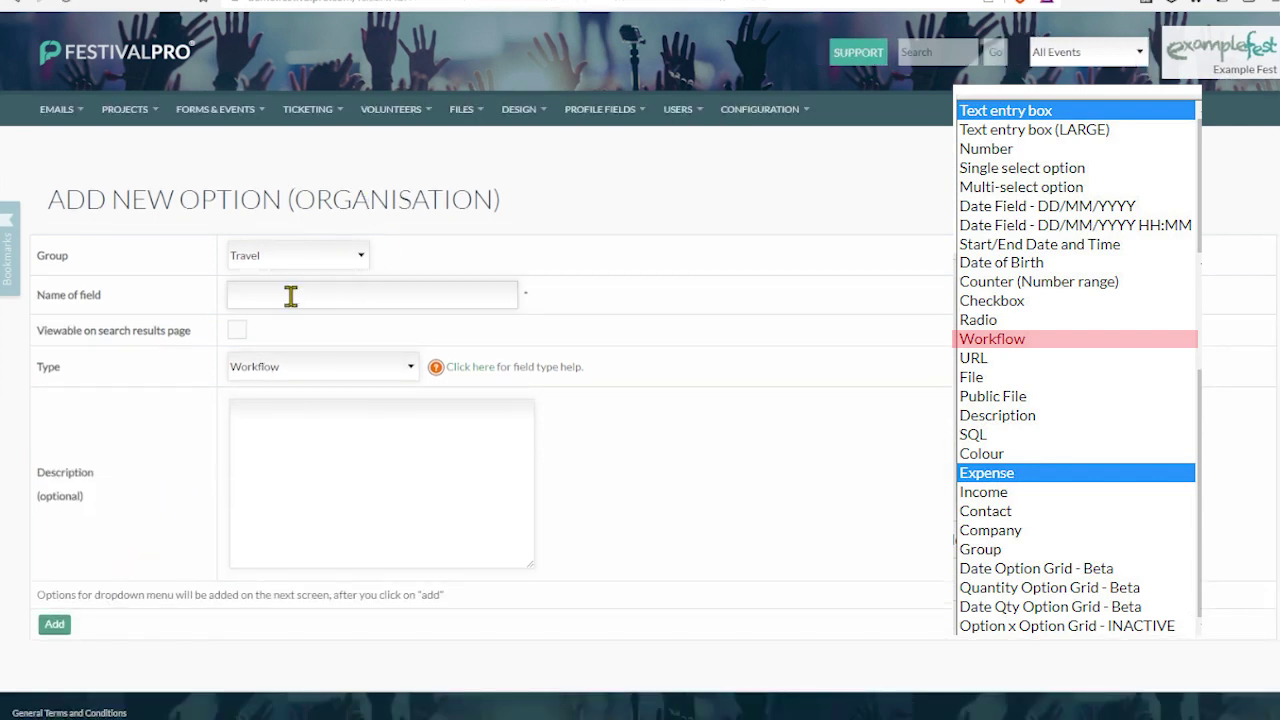
text(Workflow)
click(54, 624)
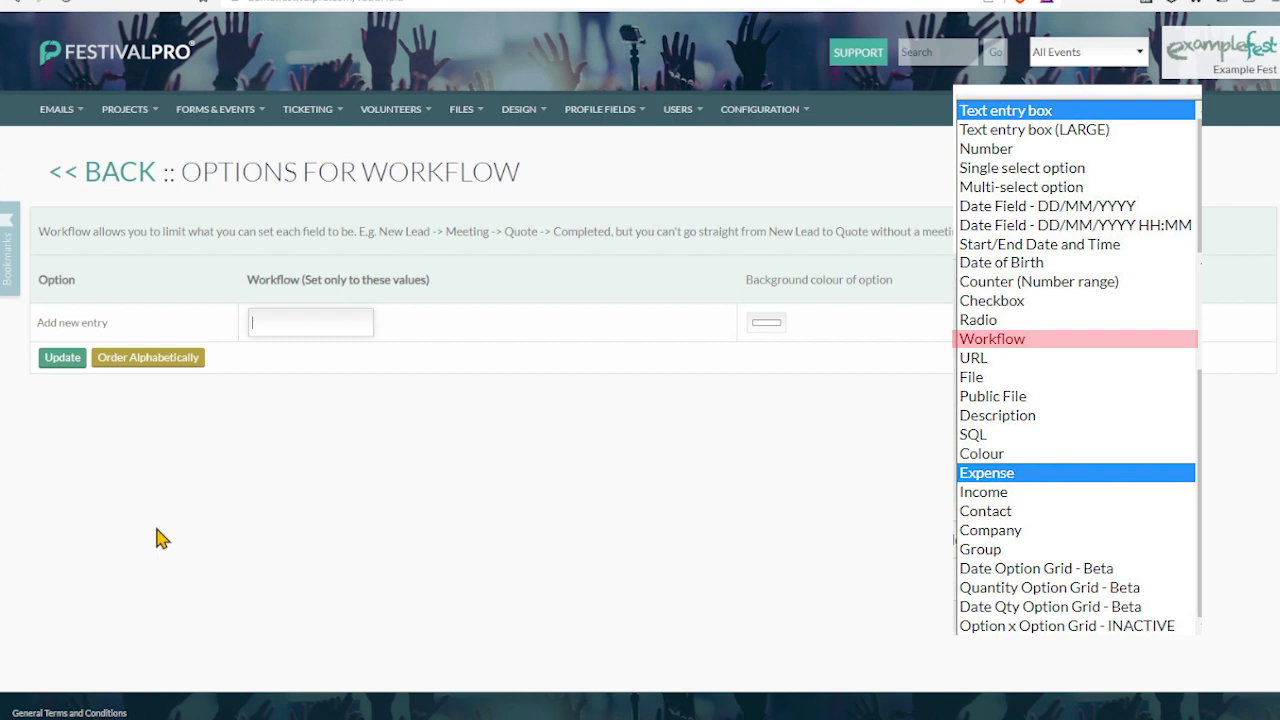
- Add and save the options enquired, booked and completed, then set the first row's allowed value to booked
text(enquired)
key(Return)
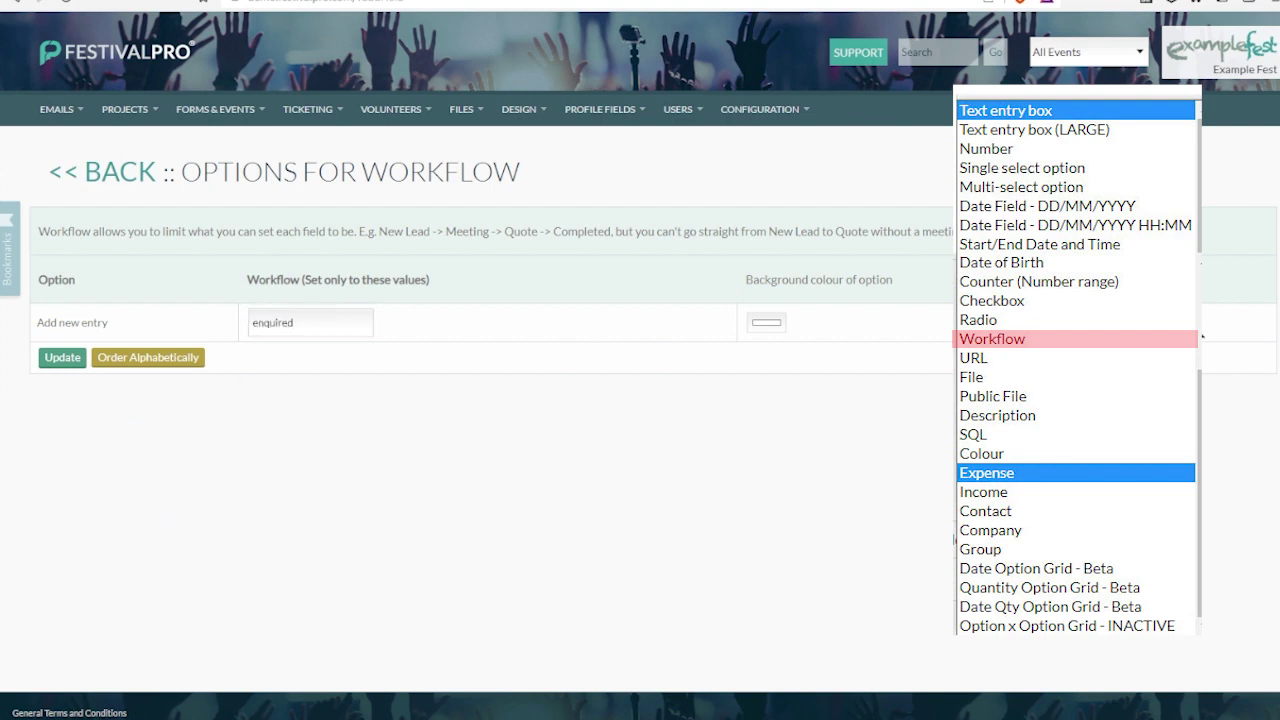
text(booked)
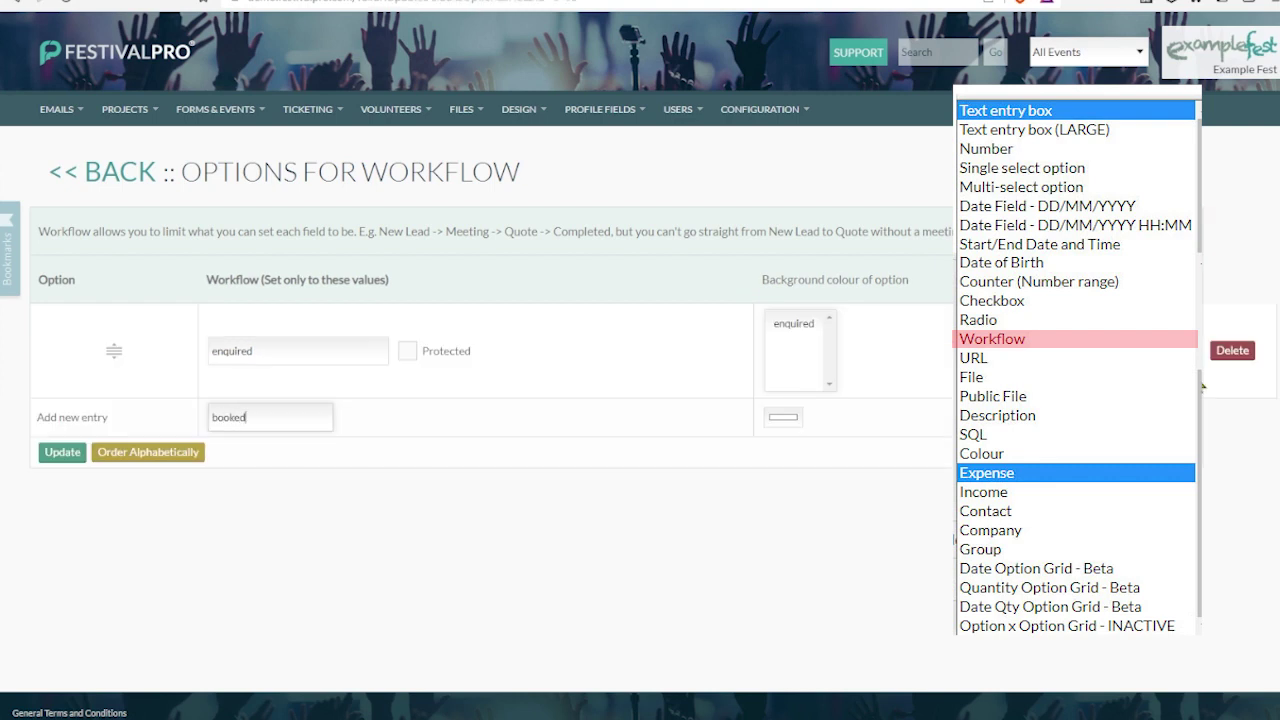
key(Return)
text(completed)
key(Return)
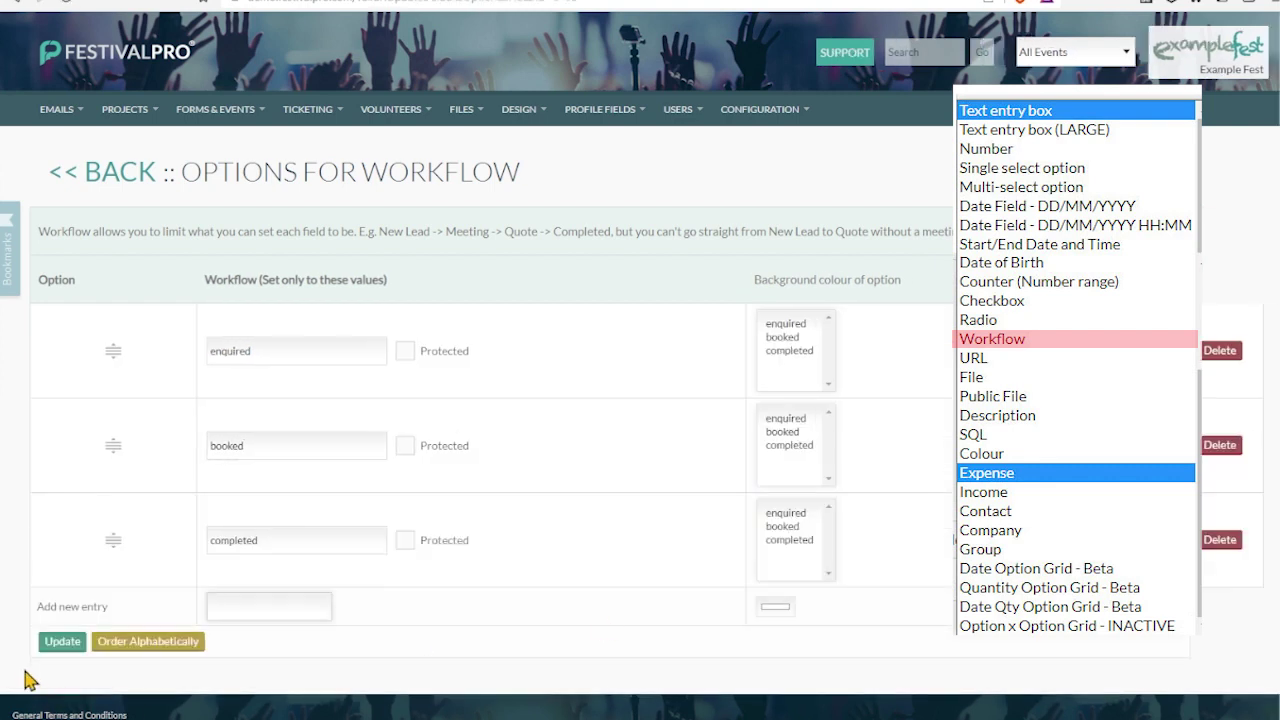
click(62, 641)
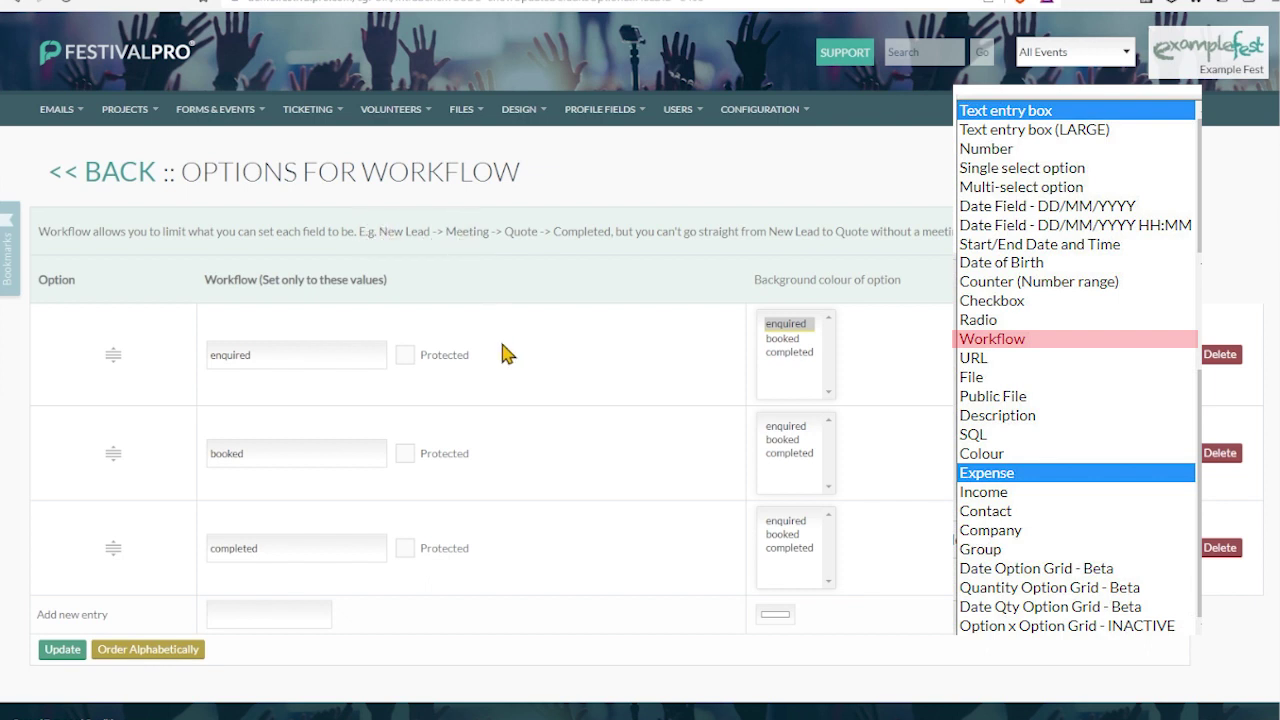
click(788, 325)
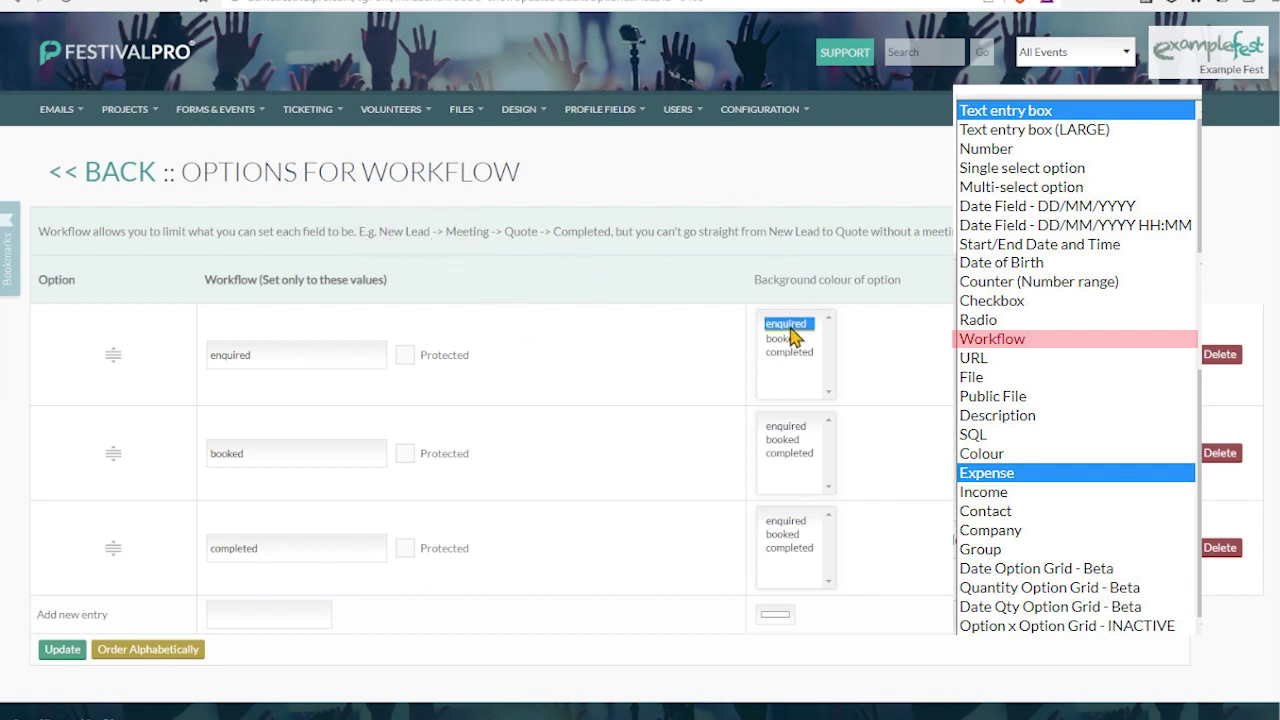
click(790, 339)
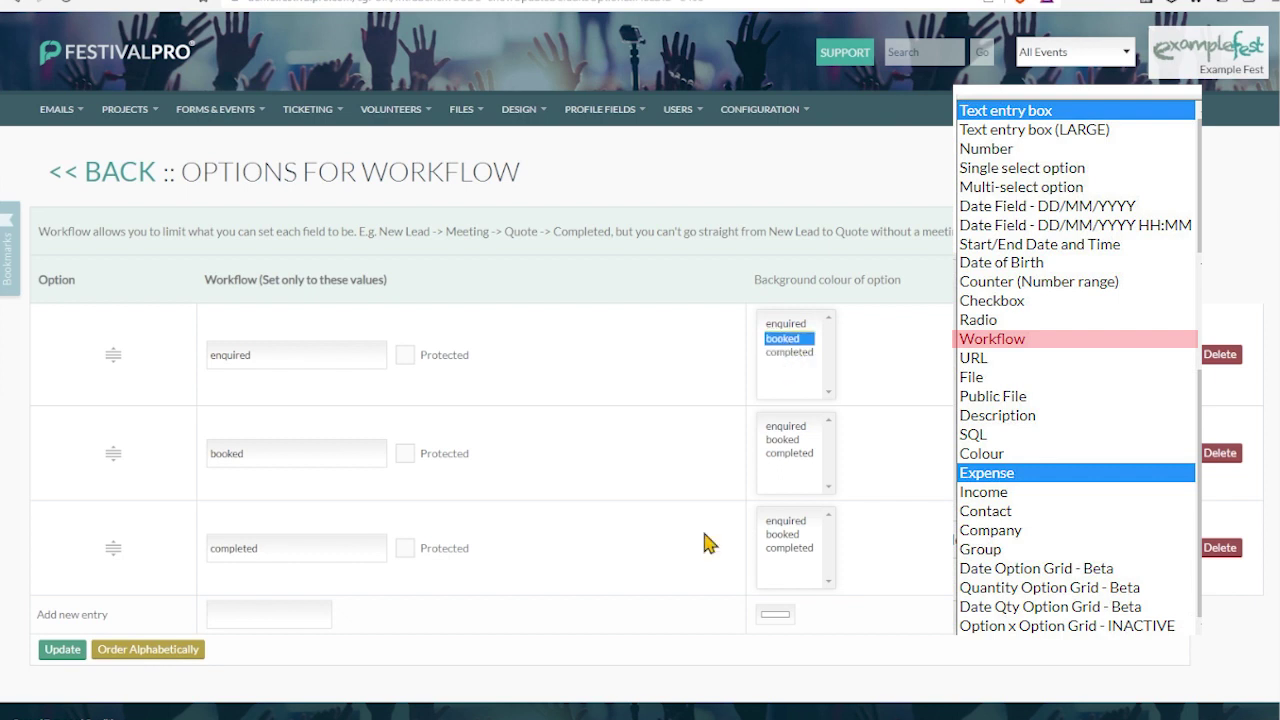
- Look through the grid field types in the Type list for a new Organisation field
mouse_move(163, 120)
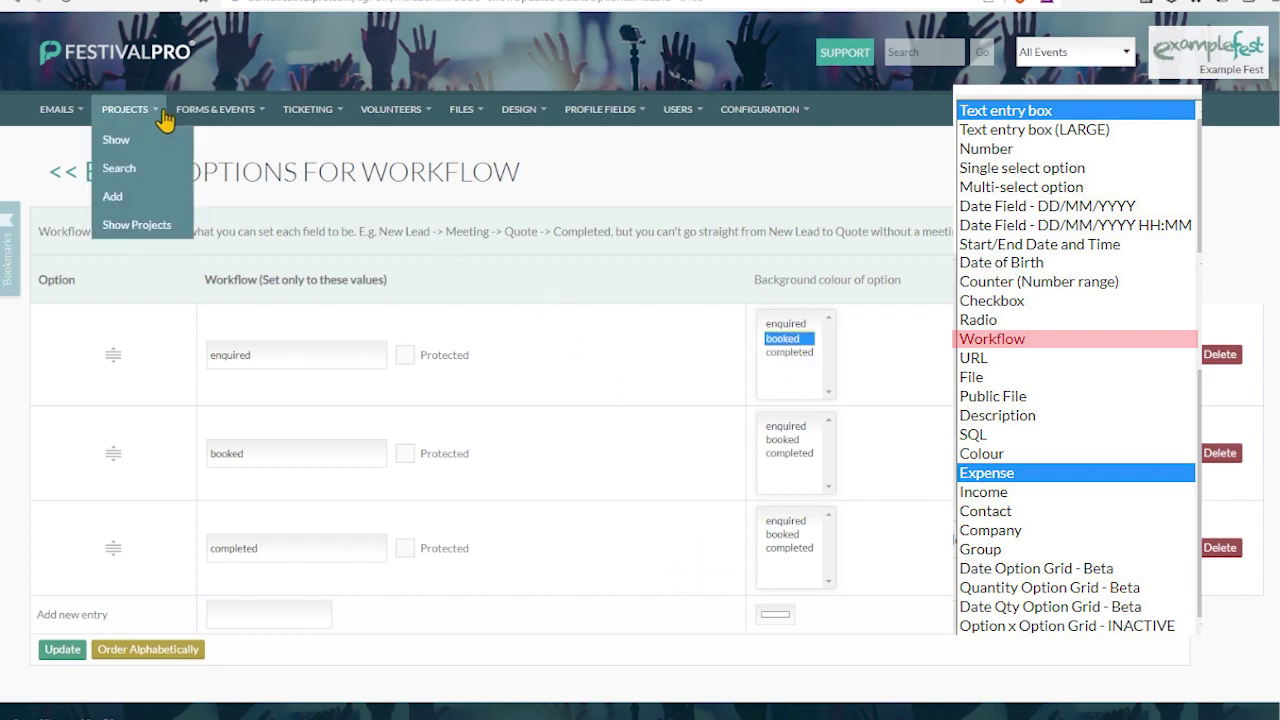
mouse_move(646, 113)
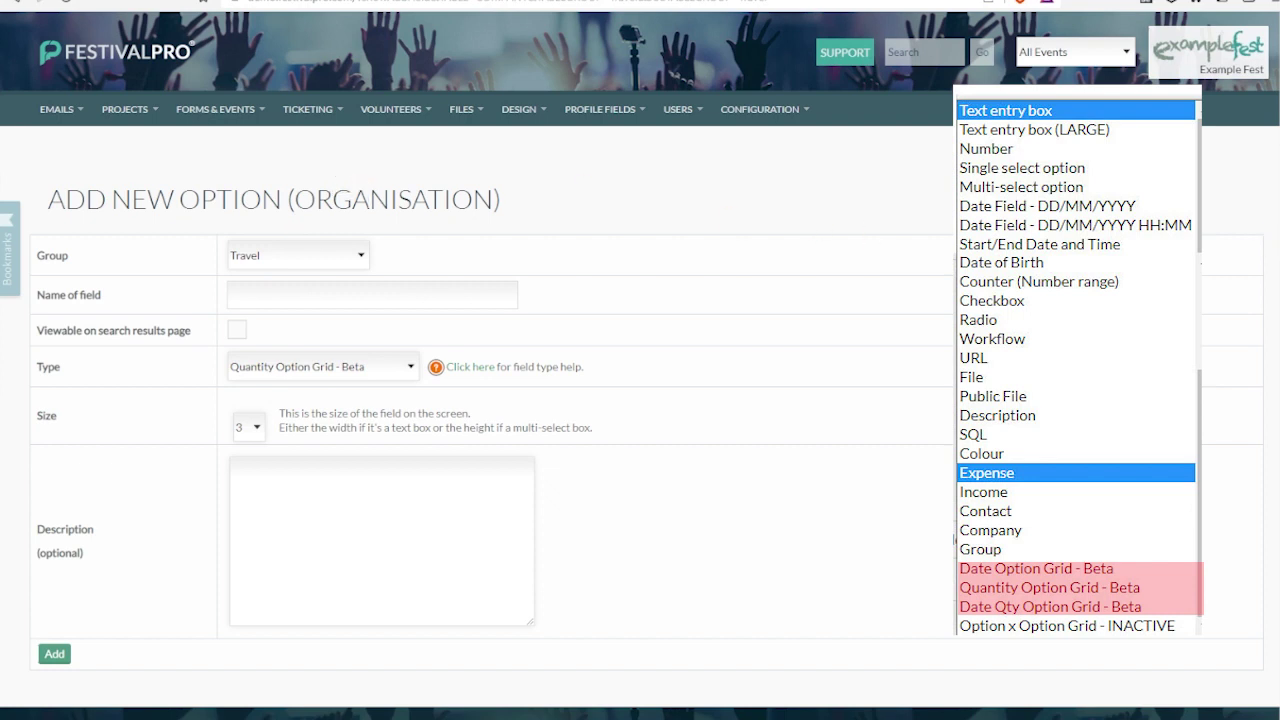
- Open the Press Application form's settings from the Forms & Events > Show All list
click(215, 109)
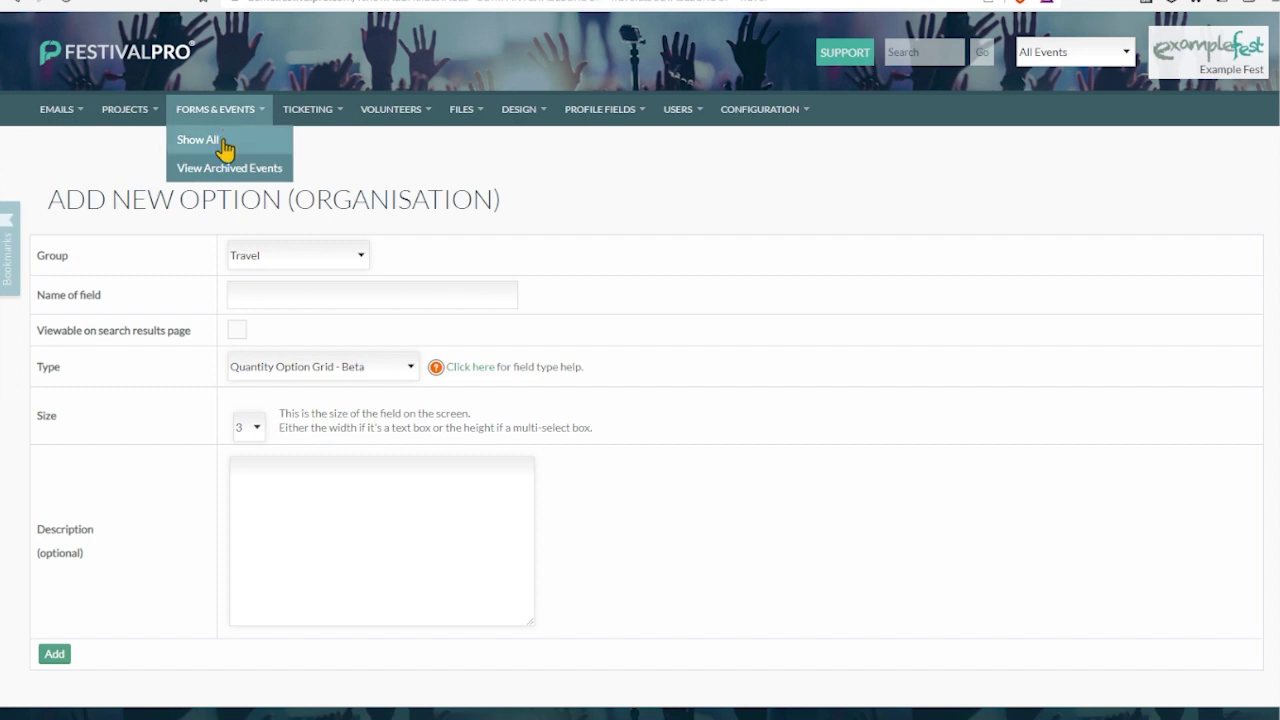
click(221, 142)
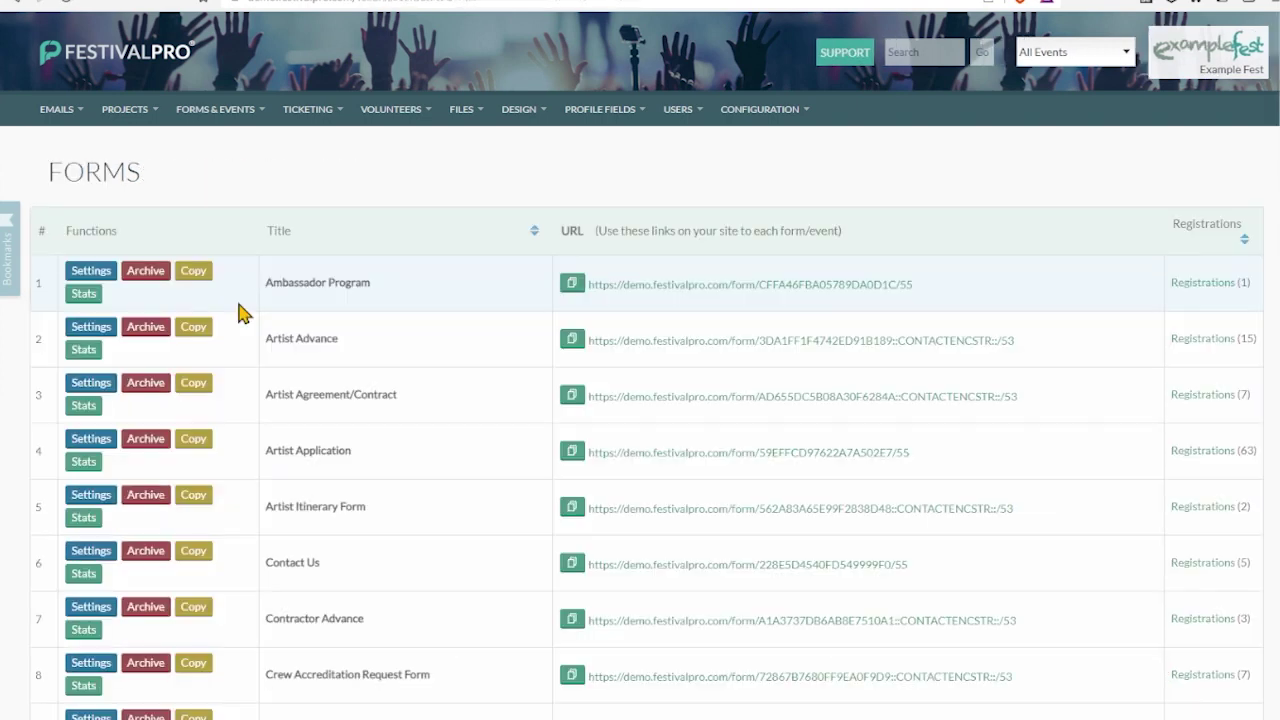
scroll(236, 297, down, 1)
scroll(236, 297, down, 2)
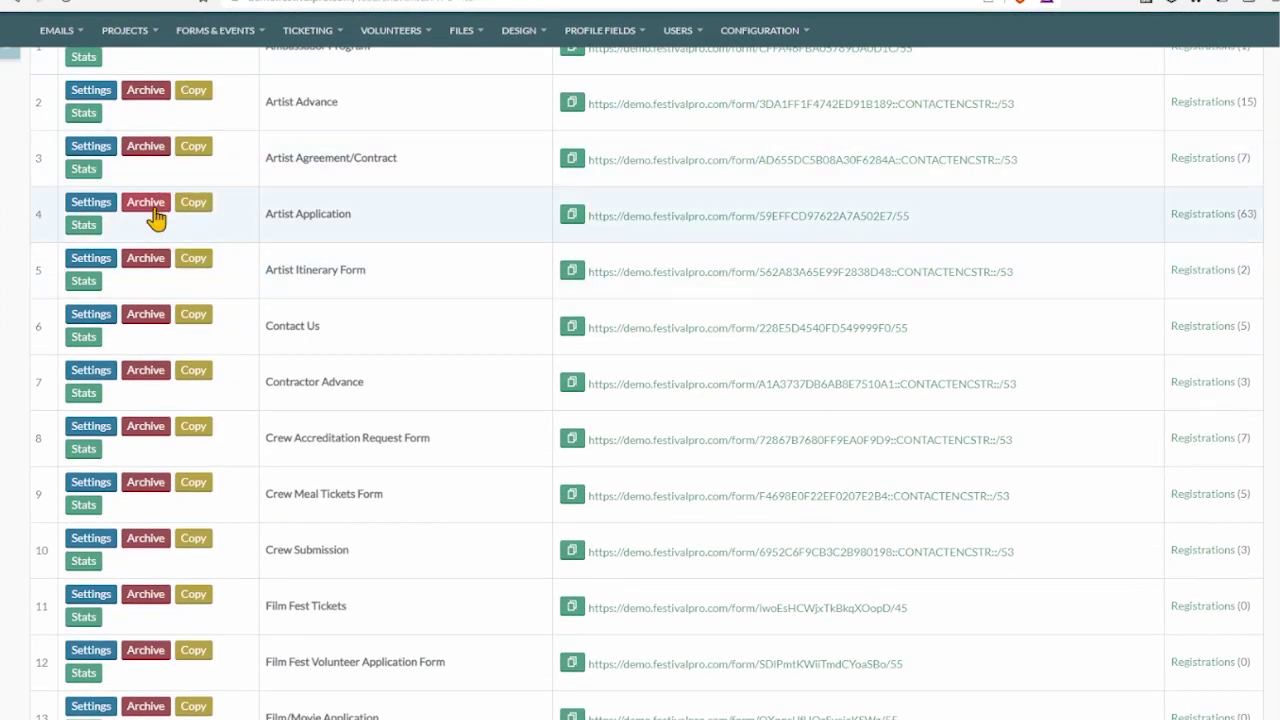
scroll(130, 290, down, 6)
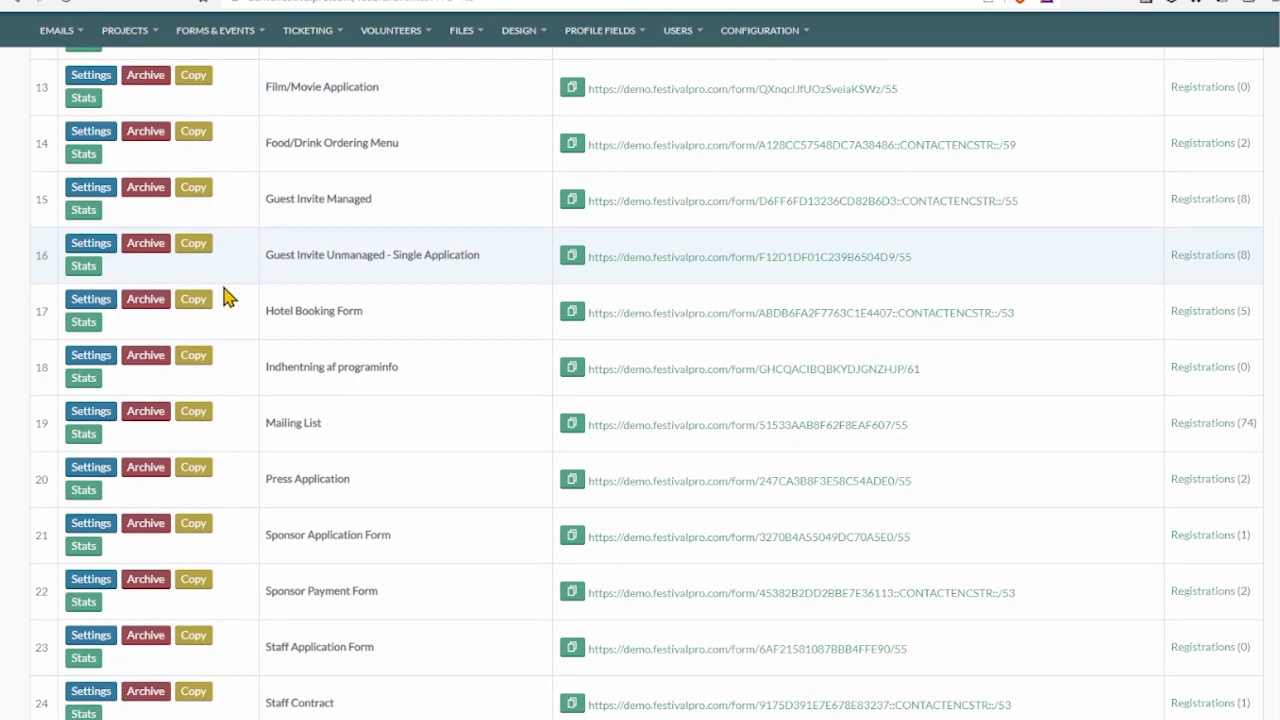
click(88, 470)
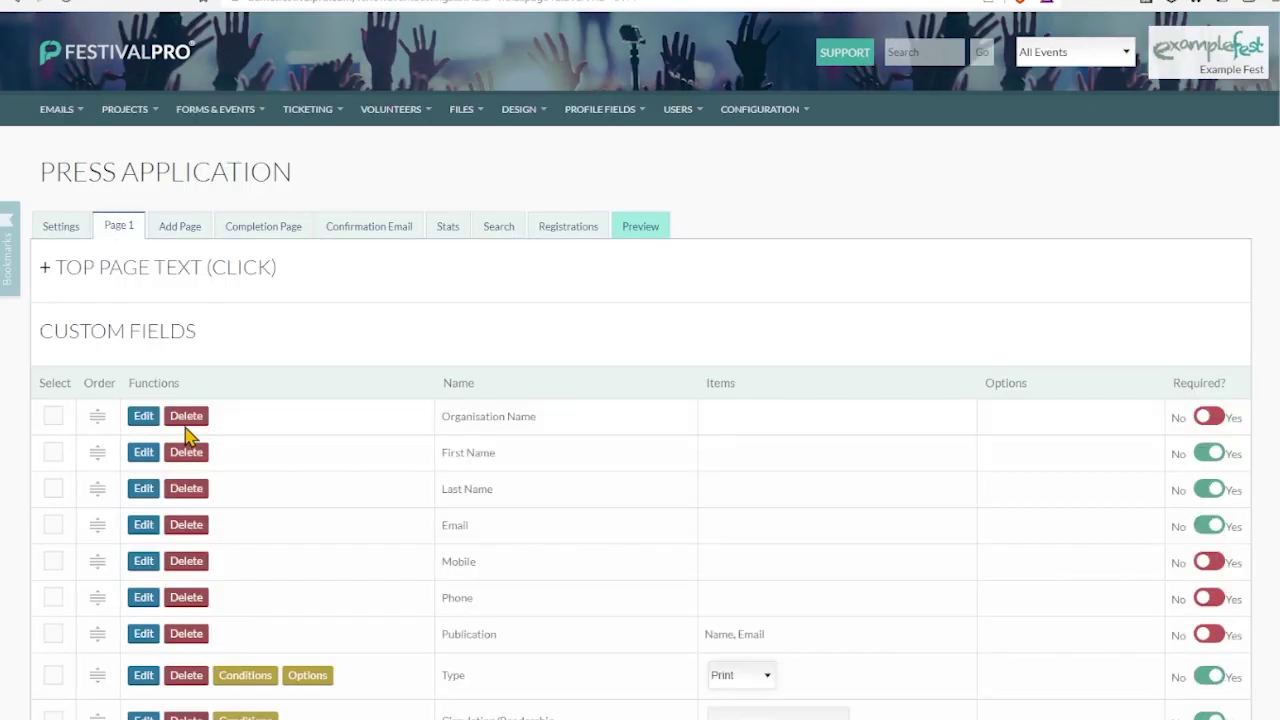
- Scroll to the custom fields and highlight the pre-event coverage and festival attendance questions
scroll(341, 400, down, 4)
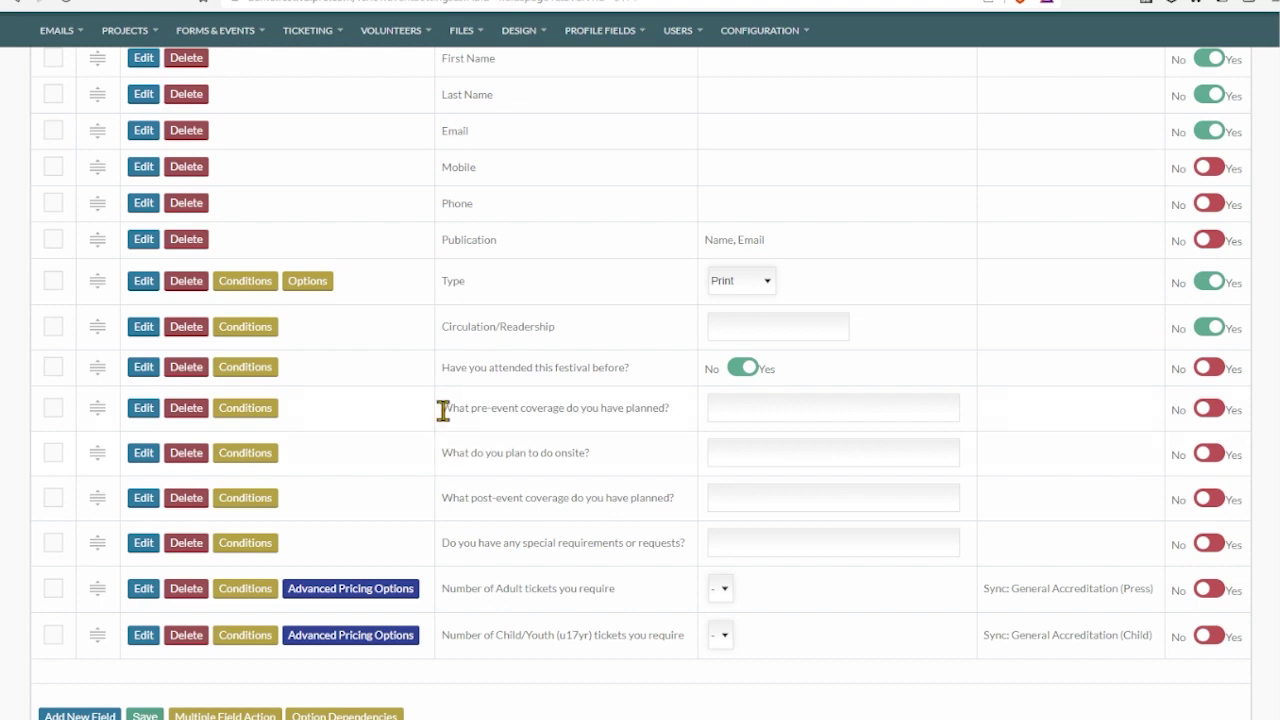
drag(442, 408, 692, 422)
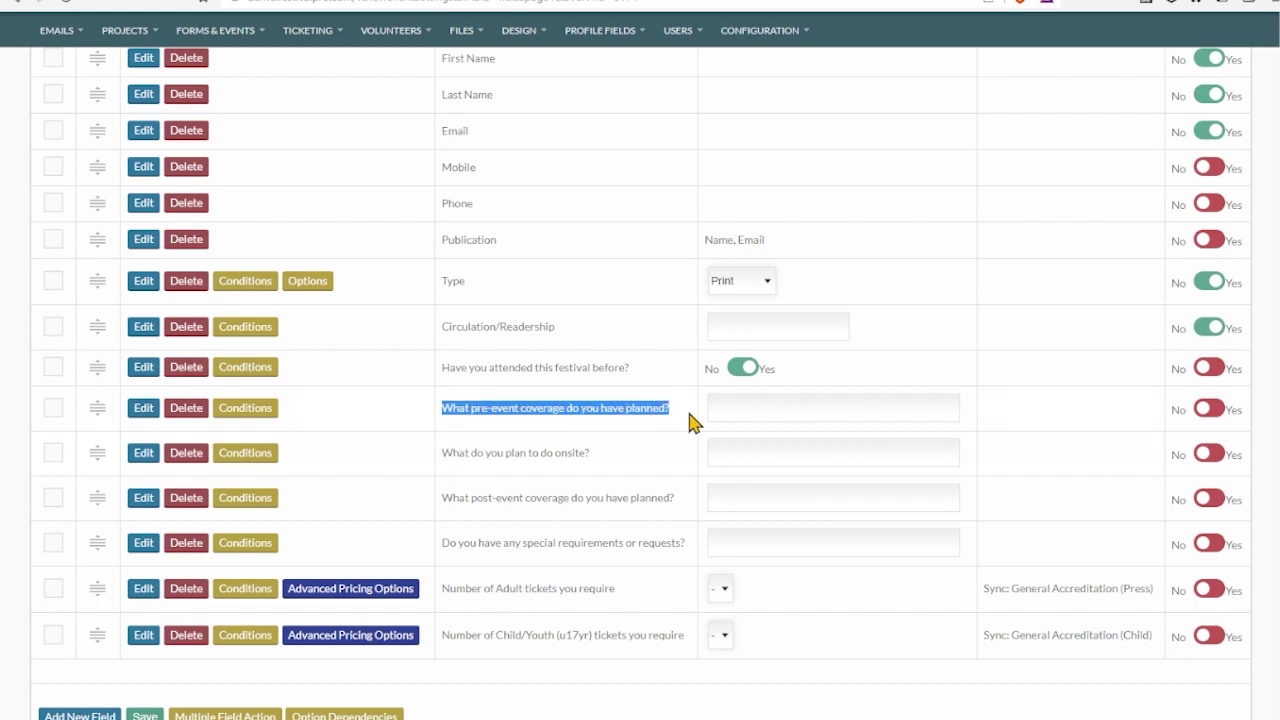
drag(442, 367, 640, 380)
click(570, 372)
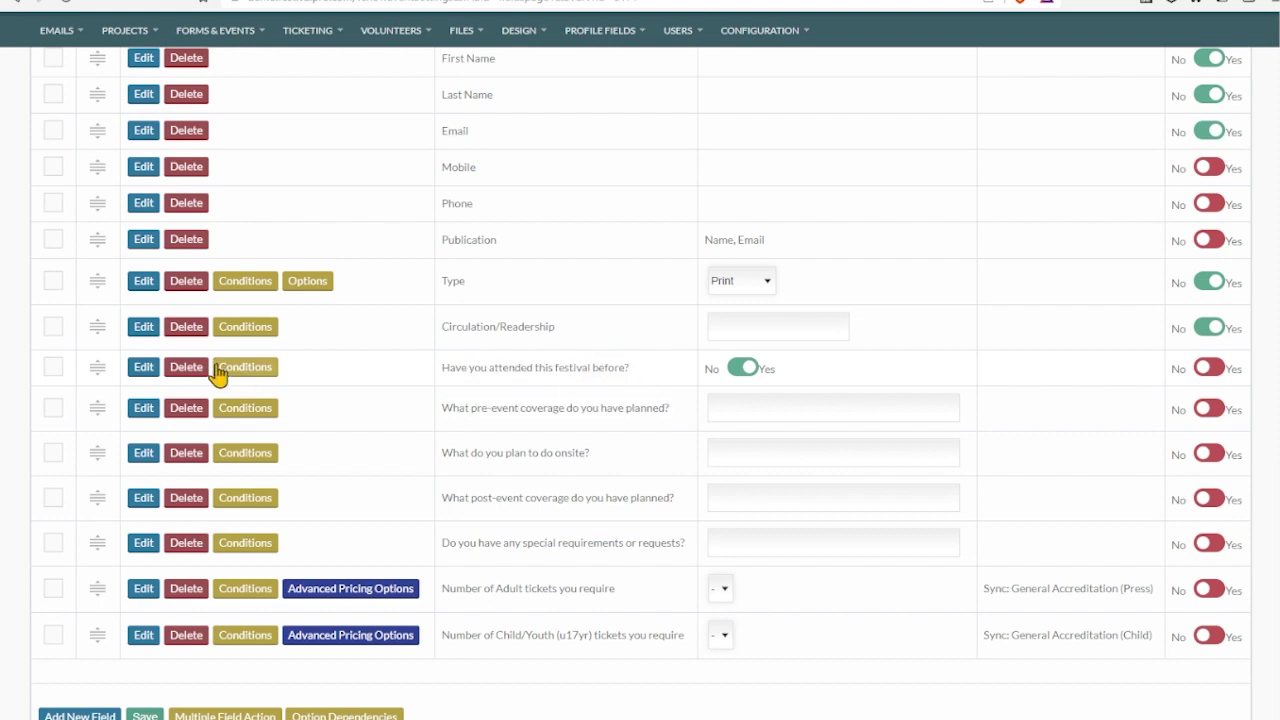
- Give the pre-event coverage question a Show Field condition: attendance Not selected No
click(245, 408)
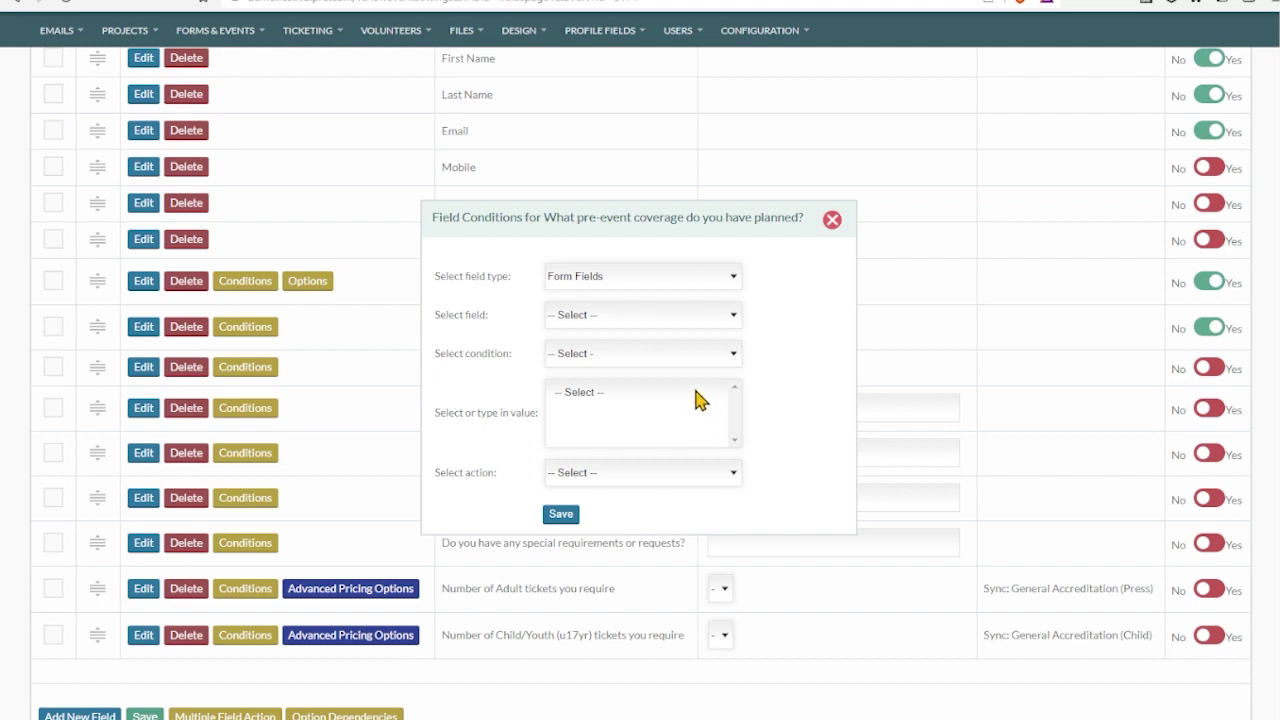
click(642, 355)
click(637, 377)
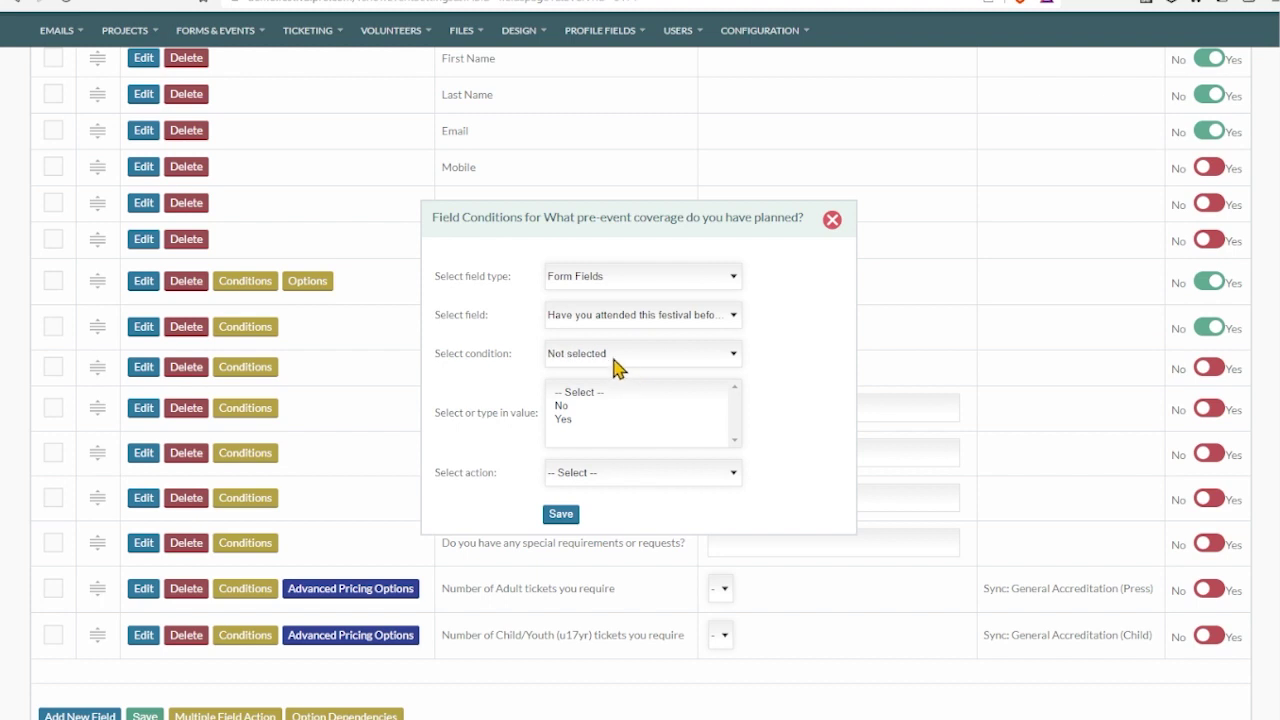
click(594, 420)
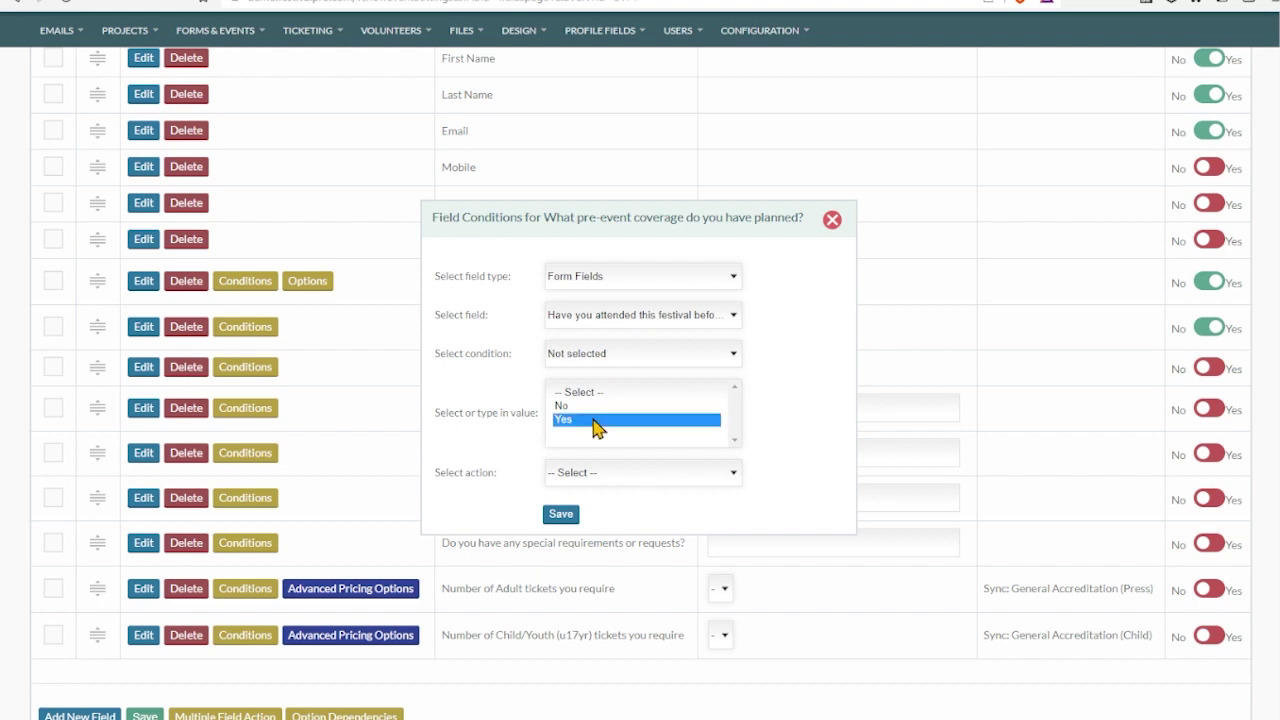
click(591, 406)
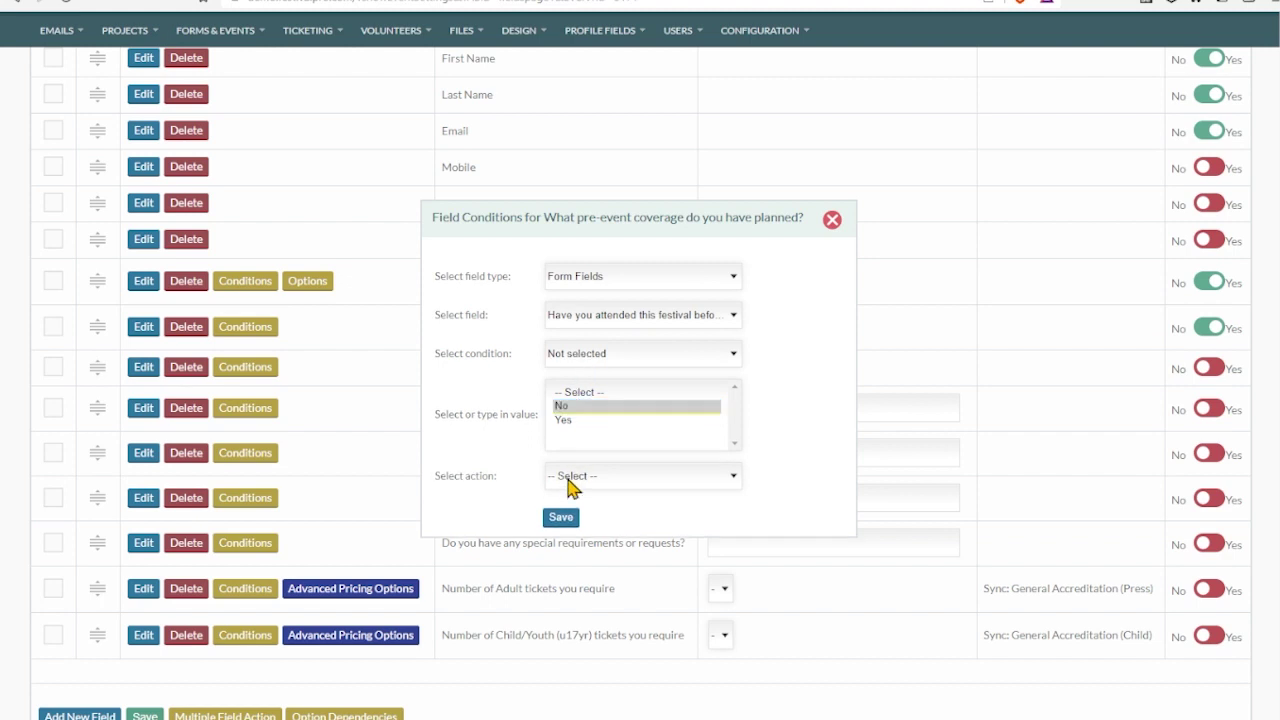
key(Down)
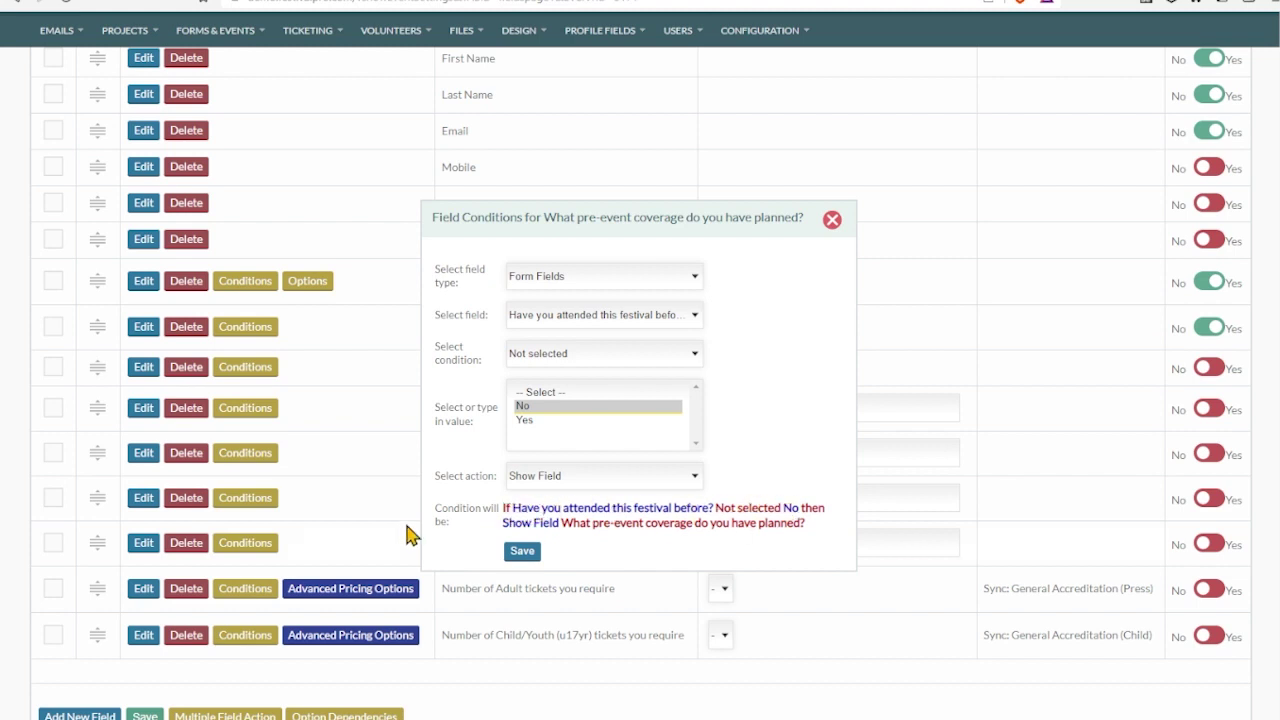
click(526, 552)
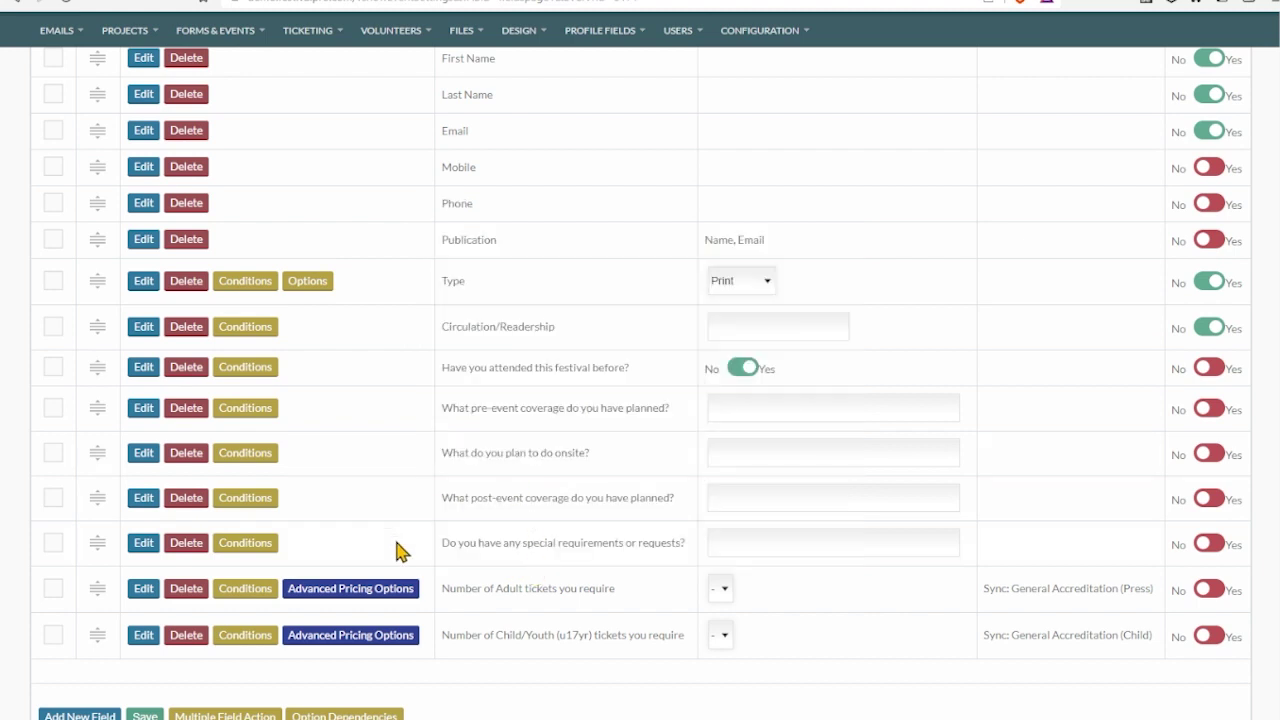
- Save the form and preview it, toggling attendance Yes/No to confirm the question hides
click(145, 715)
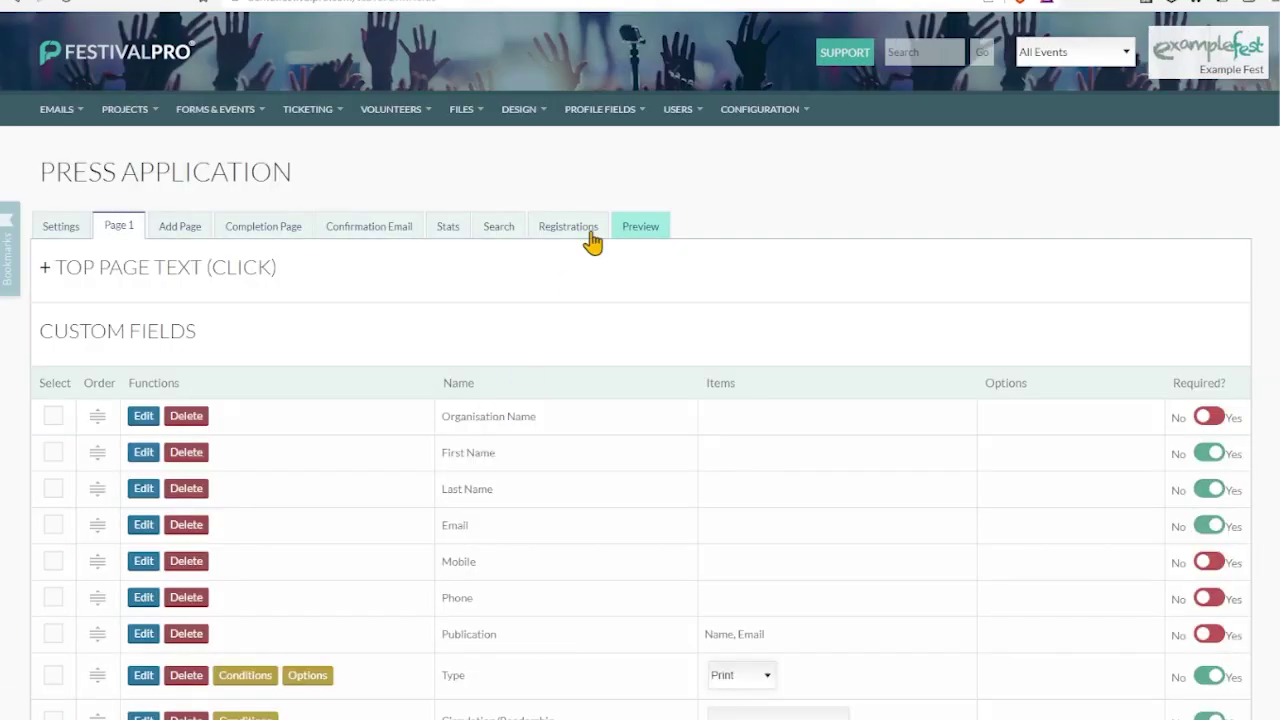
click(636, 228)
scroll(520, 460, down, 5)
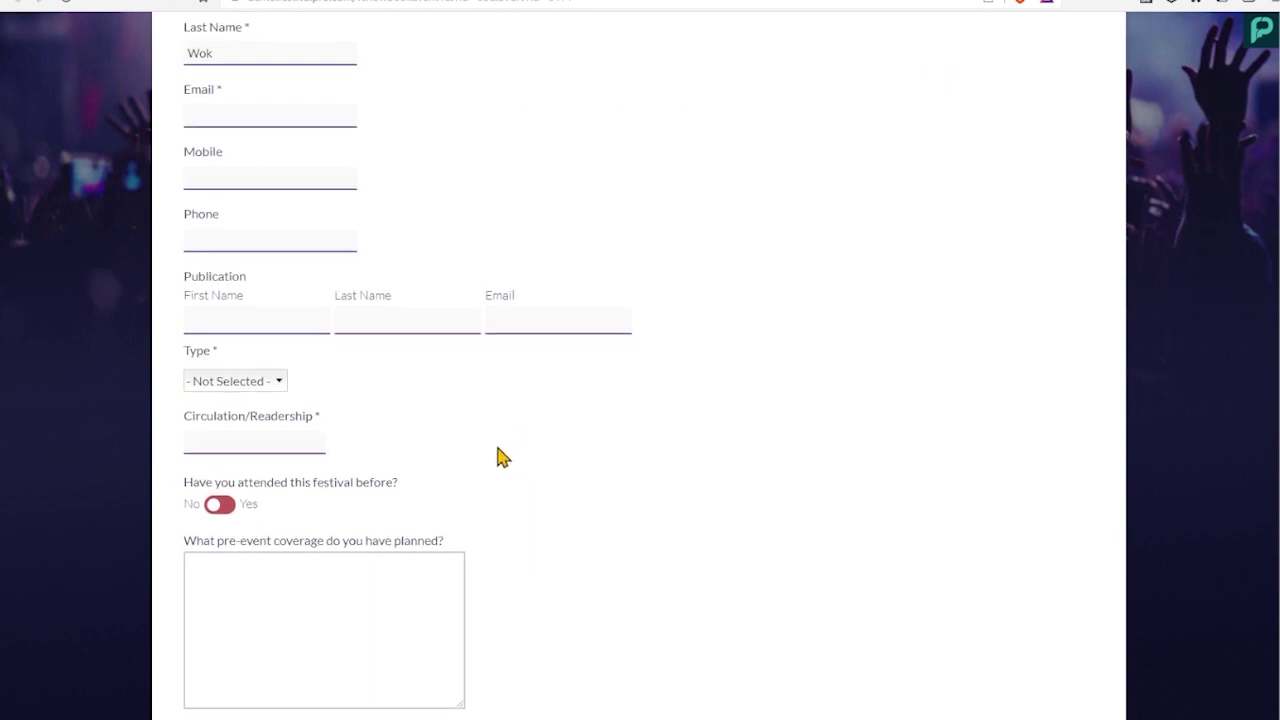
scroll(400, 420, down, 2)
scroll(225, 250, down, 2)
click(220, 115)
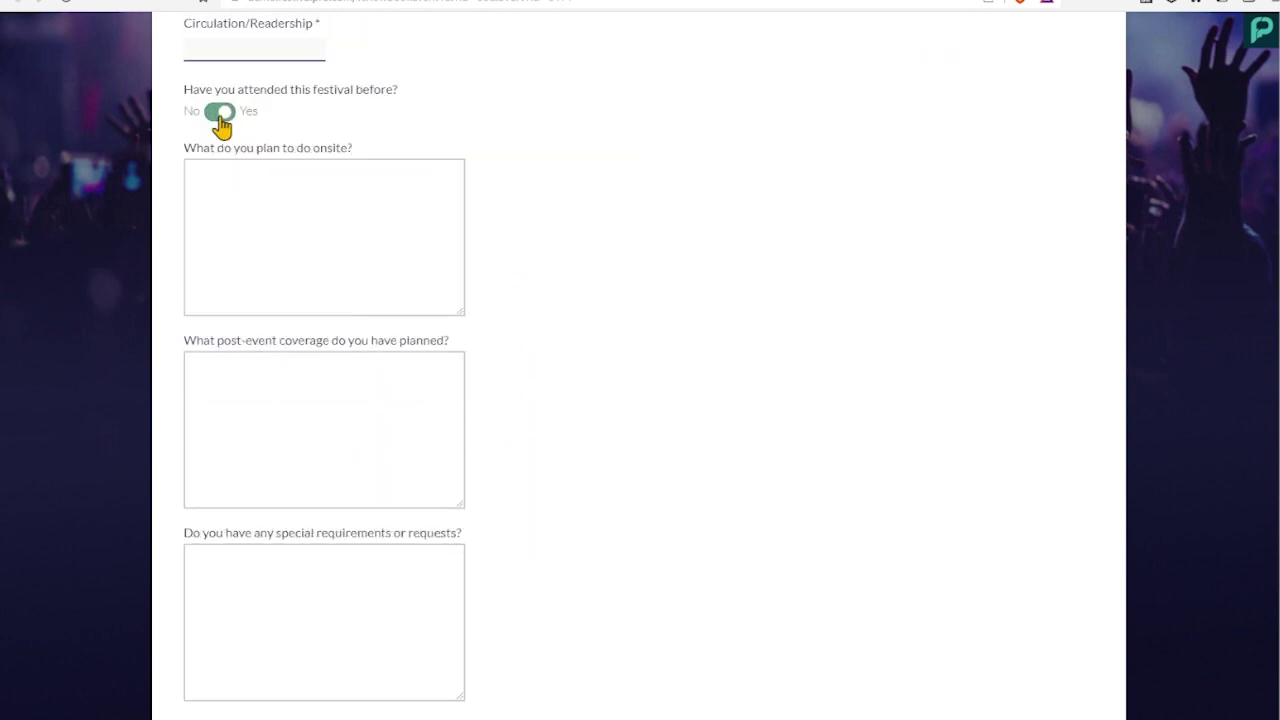
click(220, 115)
click(220, 115)
click(220, 115)
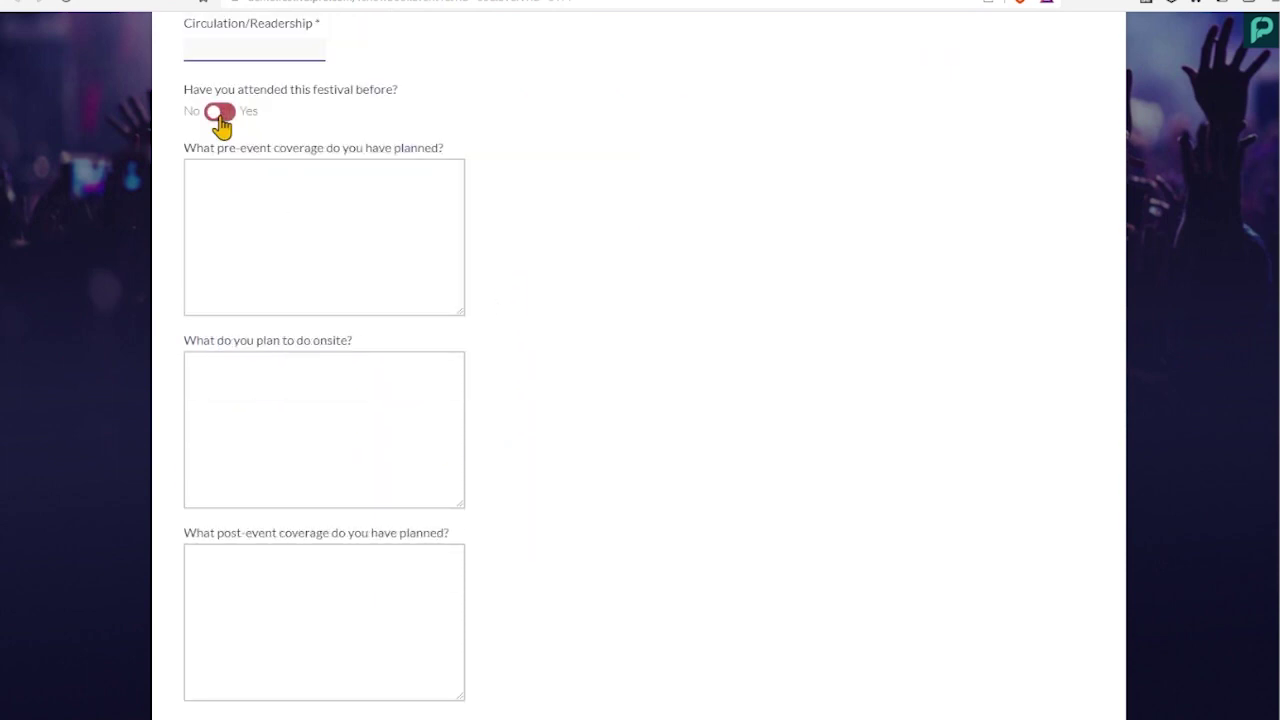
click(220, 115)
key(Escape)
click(230, 112)
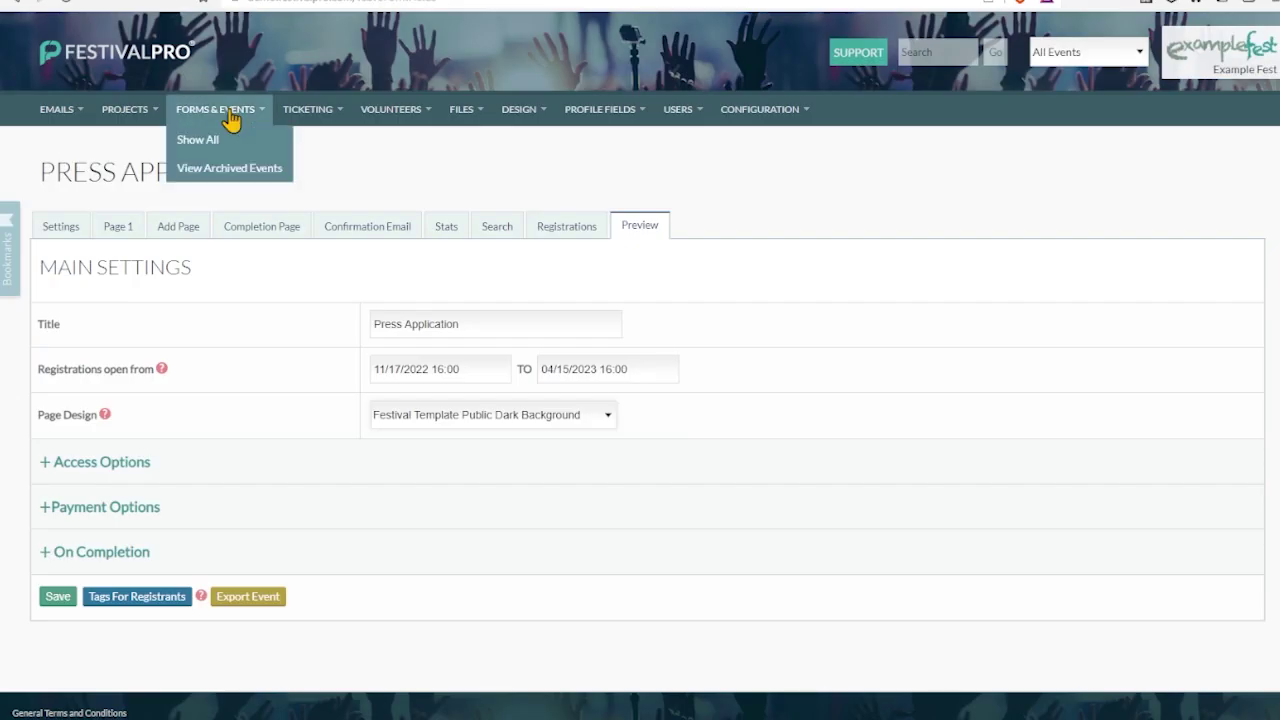
- Return to the all-forms list and highlight the Artist Application form
click(228, 140)
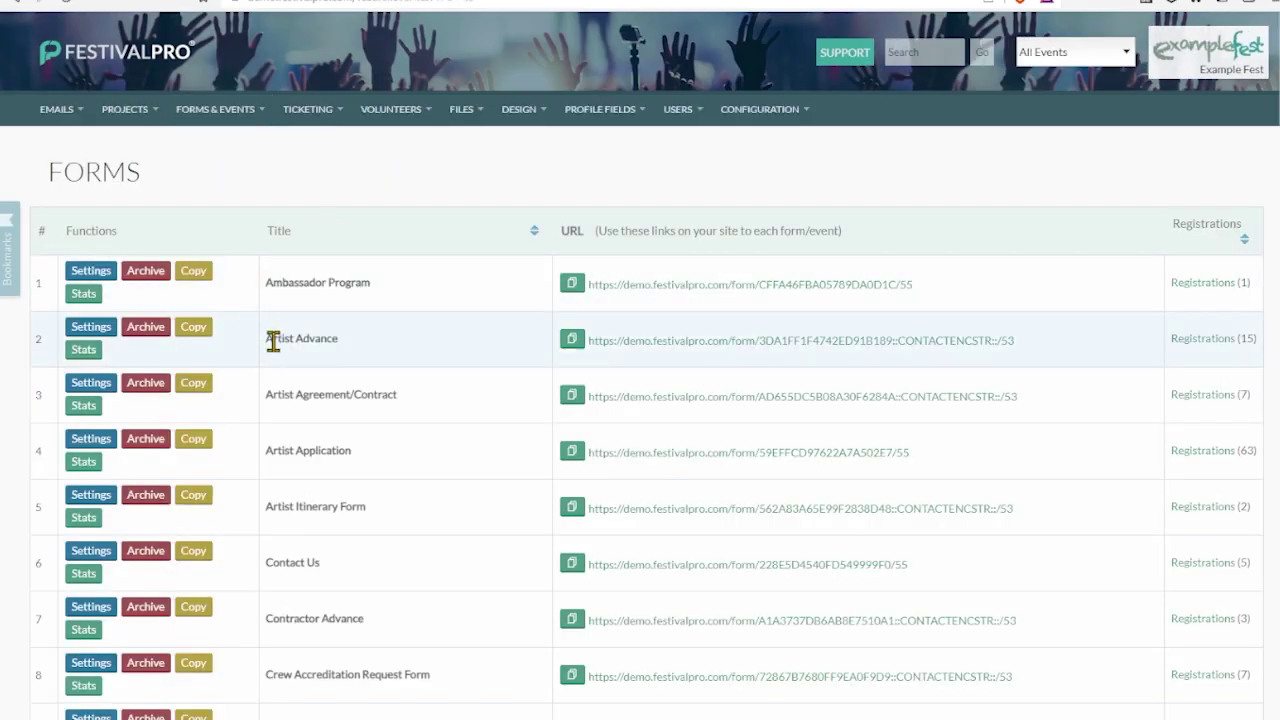
drag(266, 450, 371, 466)
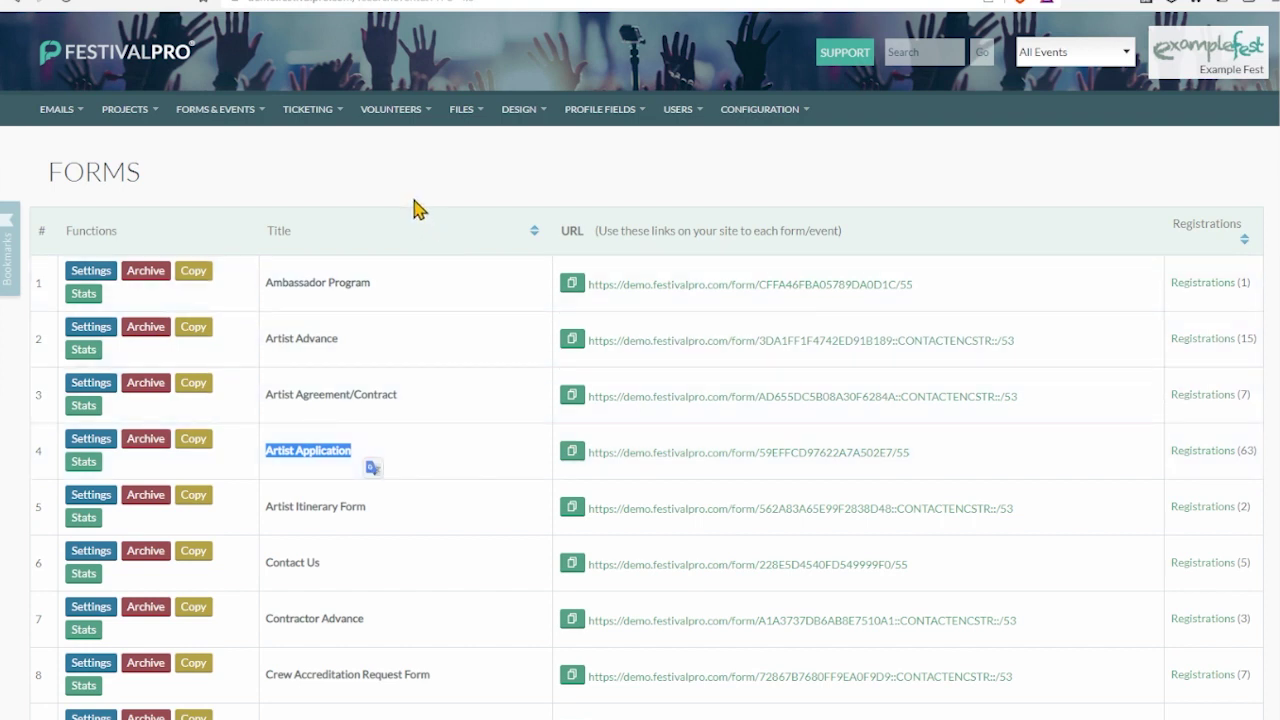
click(338, 250)
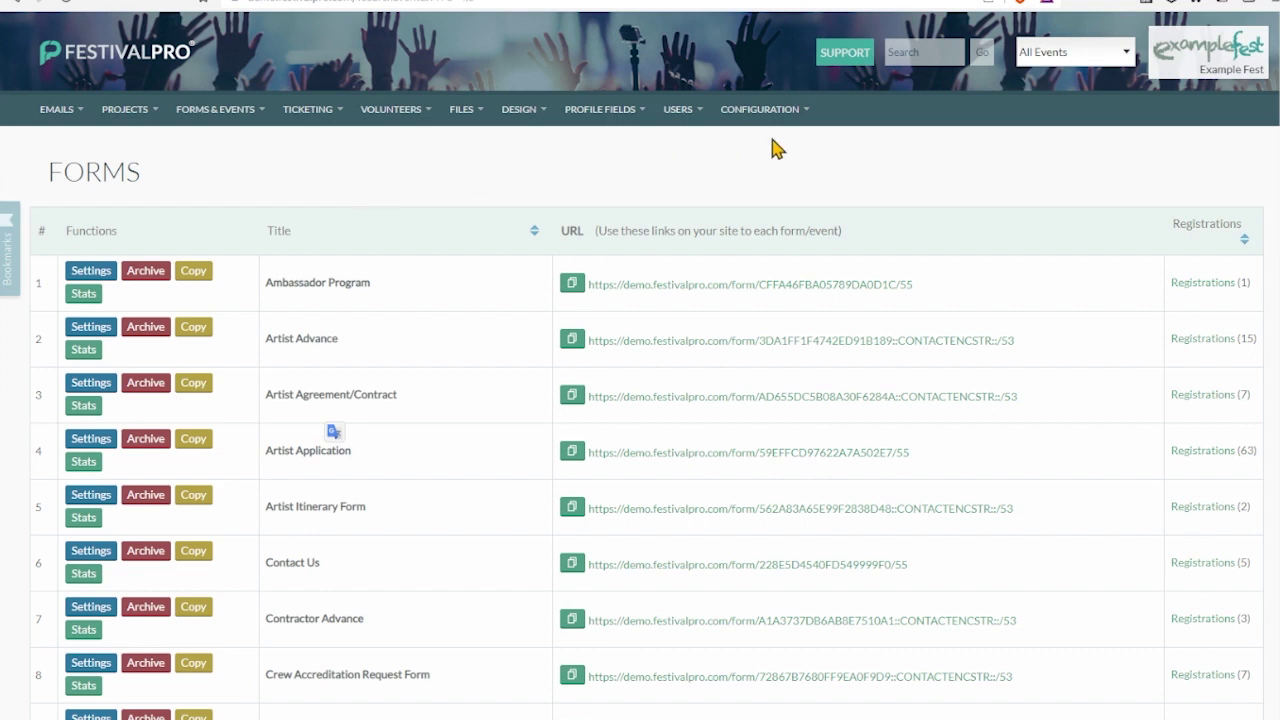
- Locate the Vendor Contract and Payment form in the list, then scroll back to the top
scroll(428, 337, down, 3)
scroll(423, 330, up, 1)
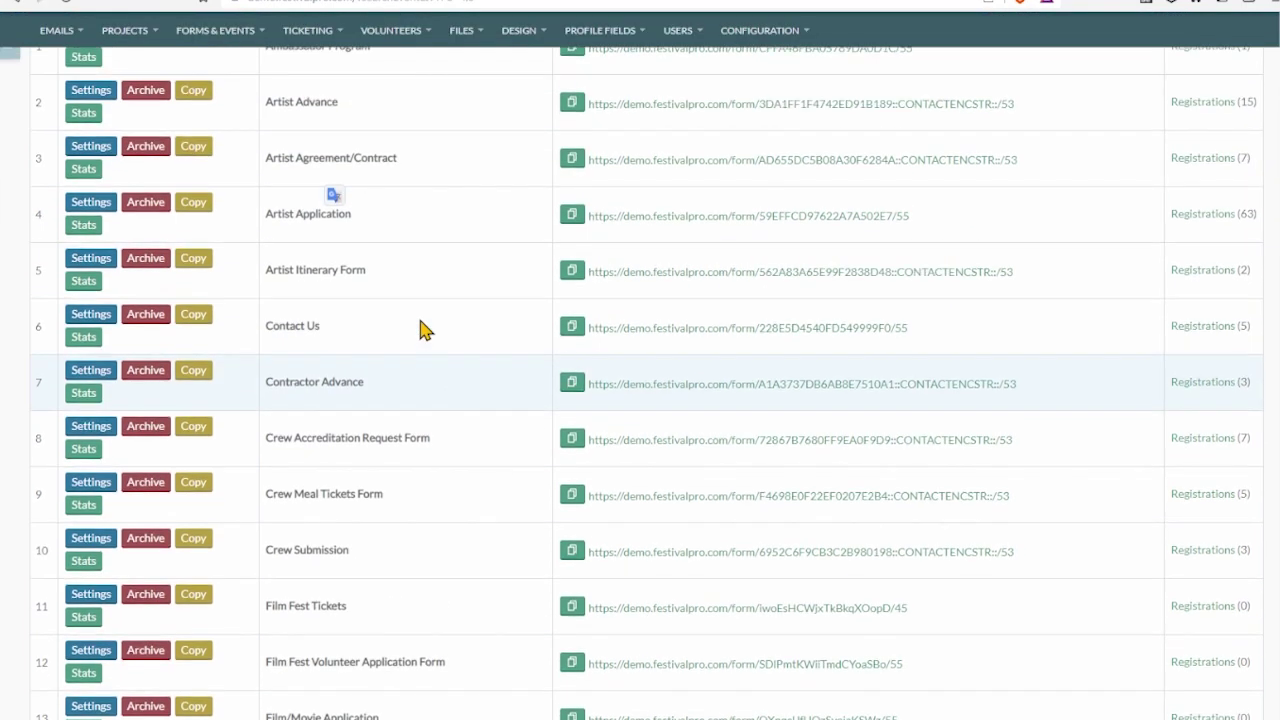
scroll(400, 292, down, 8)
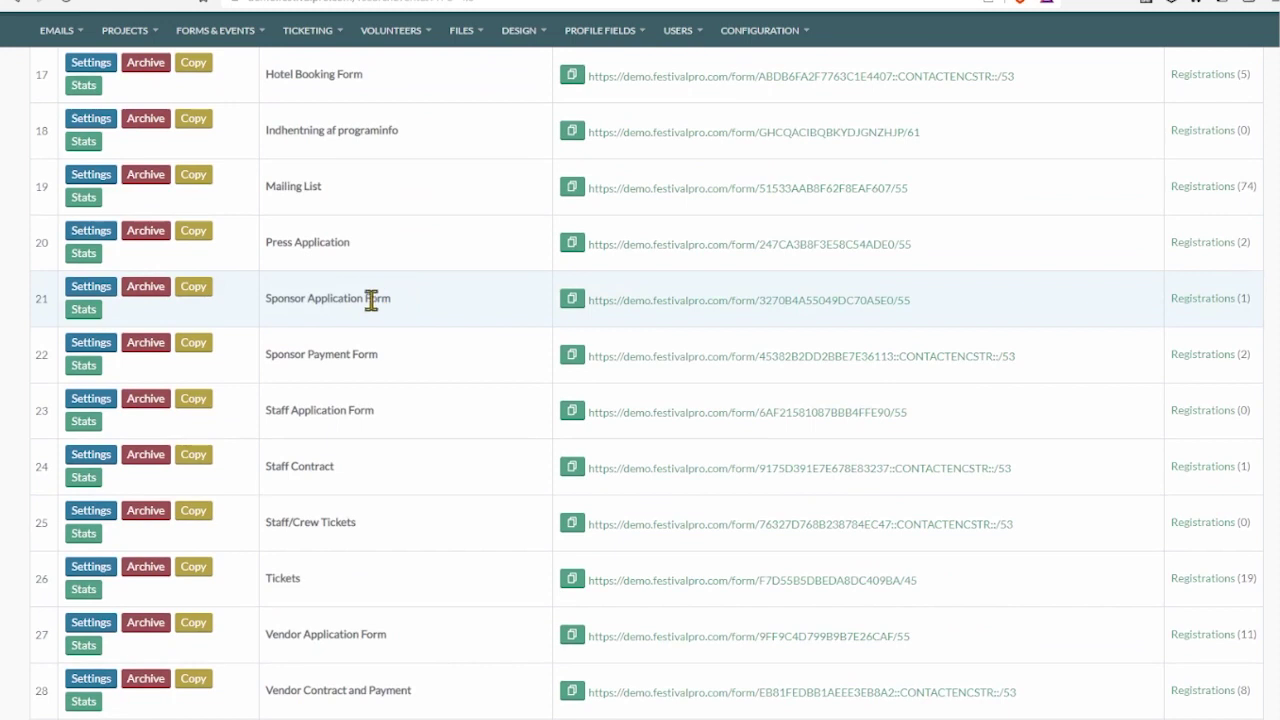
scroll(371, 300, down, 4)
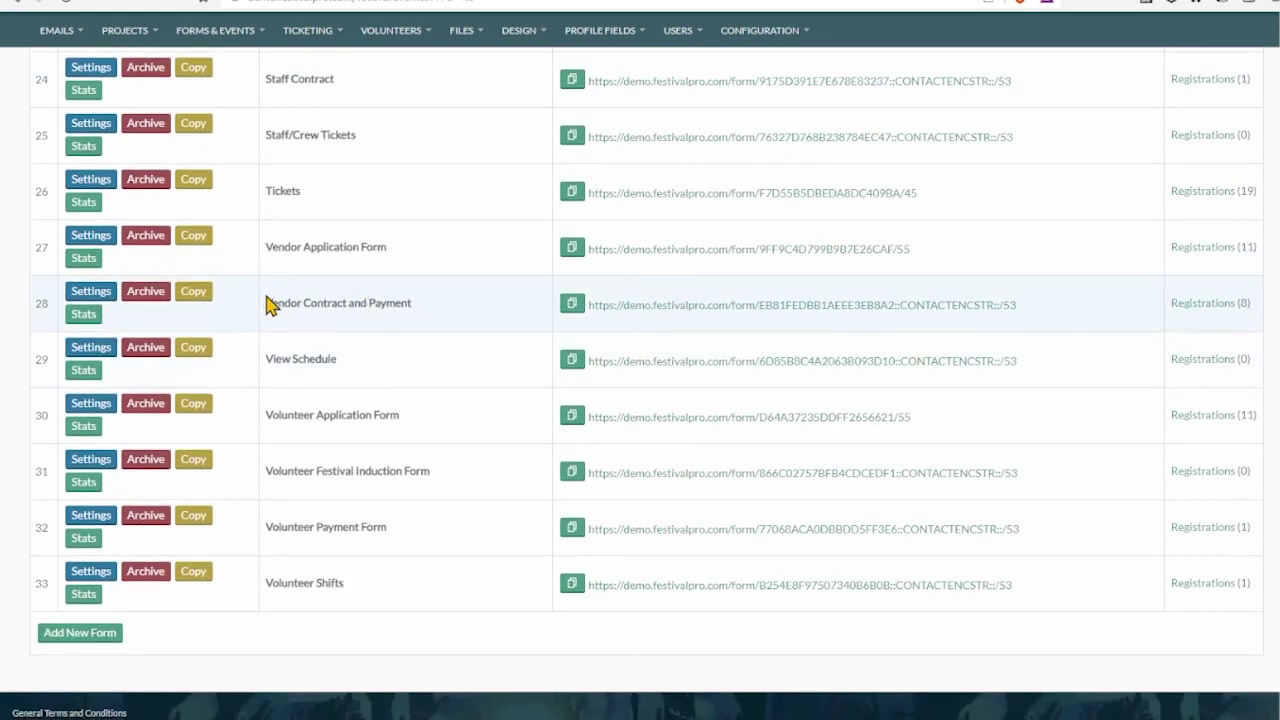
drag(266, 303, 423, 300)
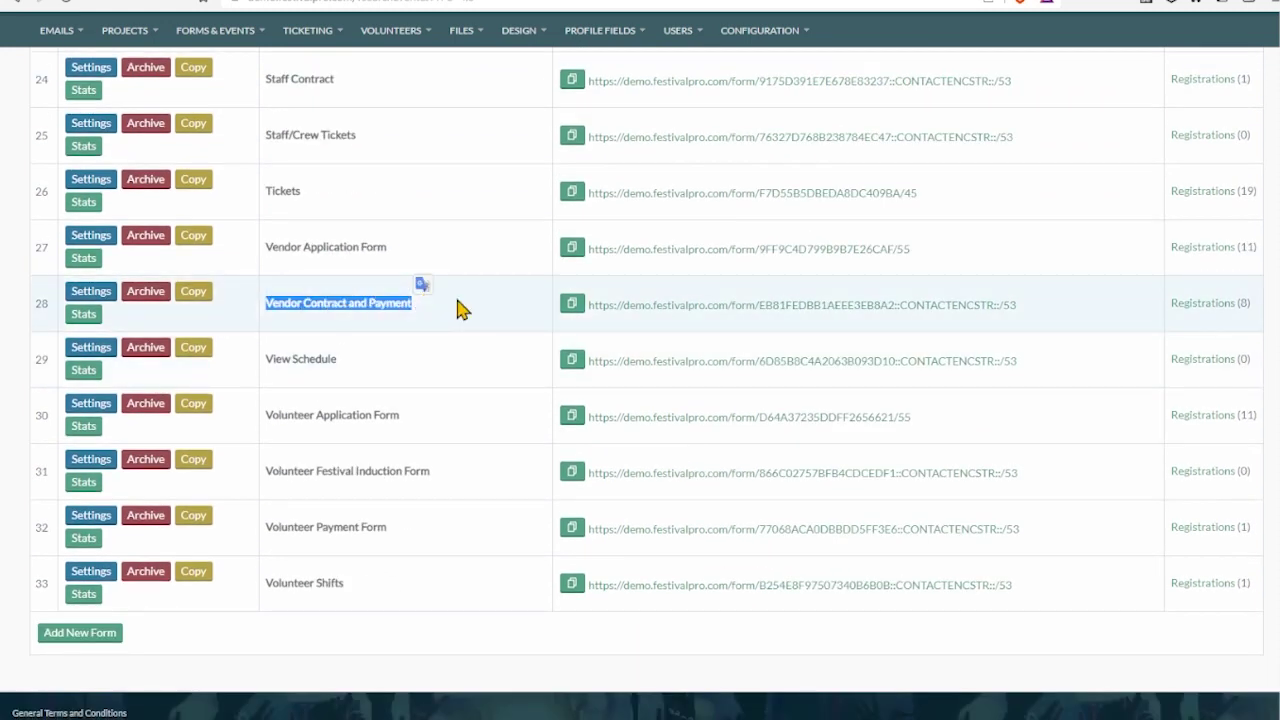
click(459, 307)
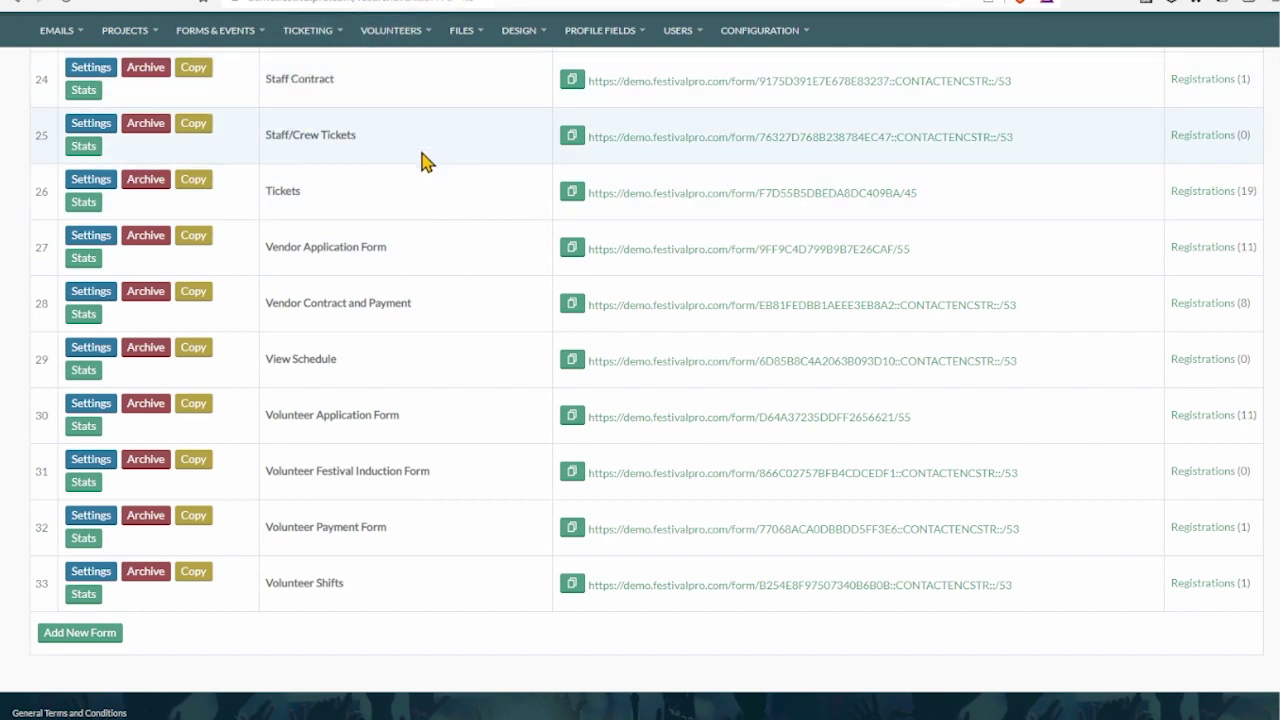
scroll(424, 140, up, 5)
scroll(424, 133, up, 10)
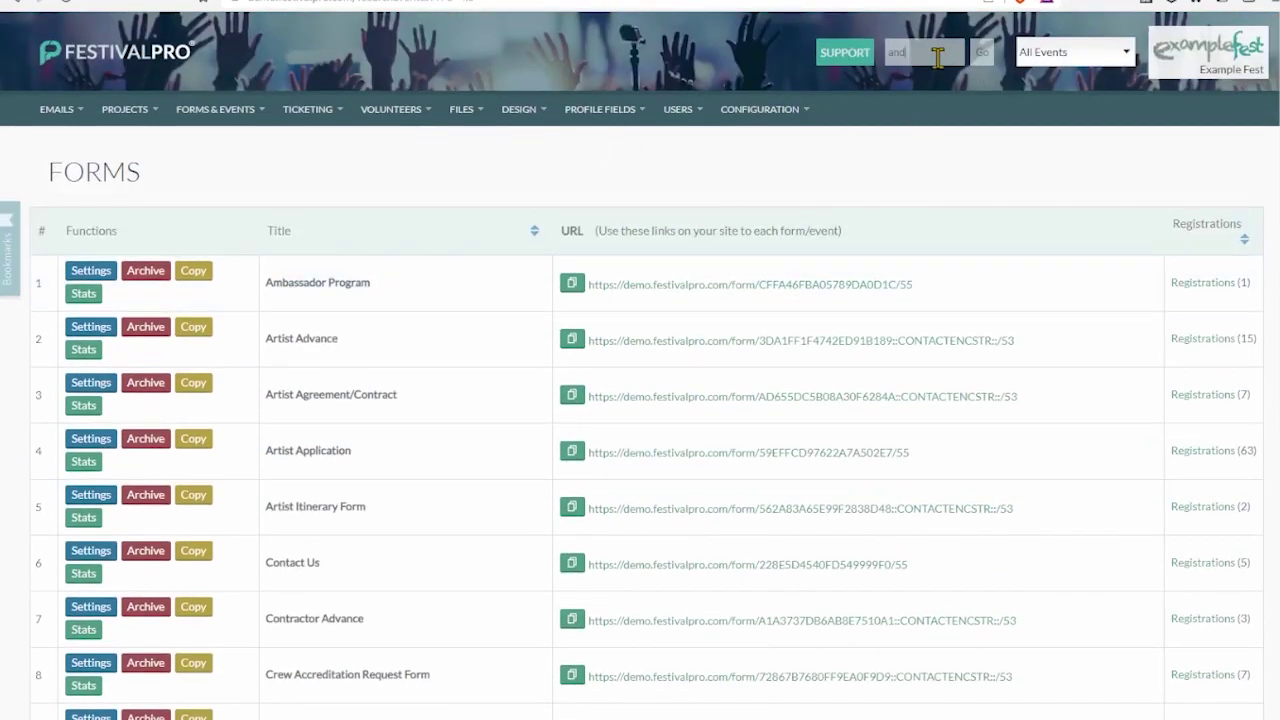
key(Return)
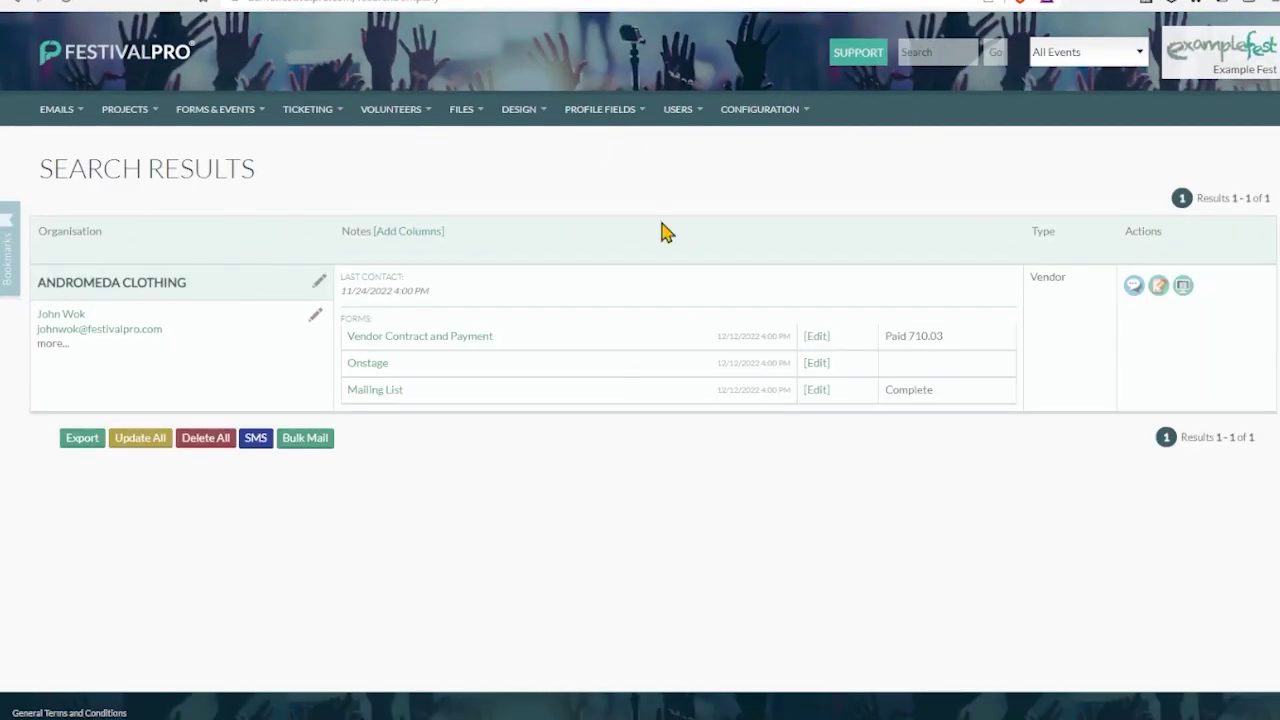
click(1183, 285)
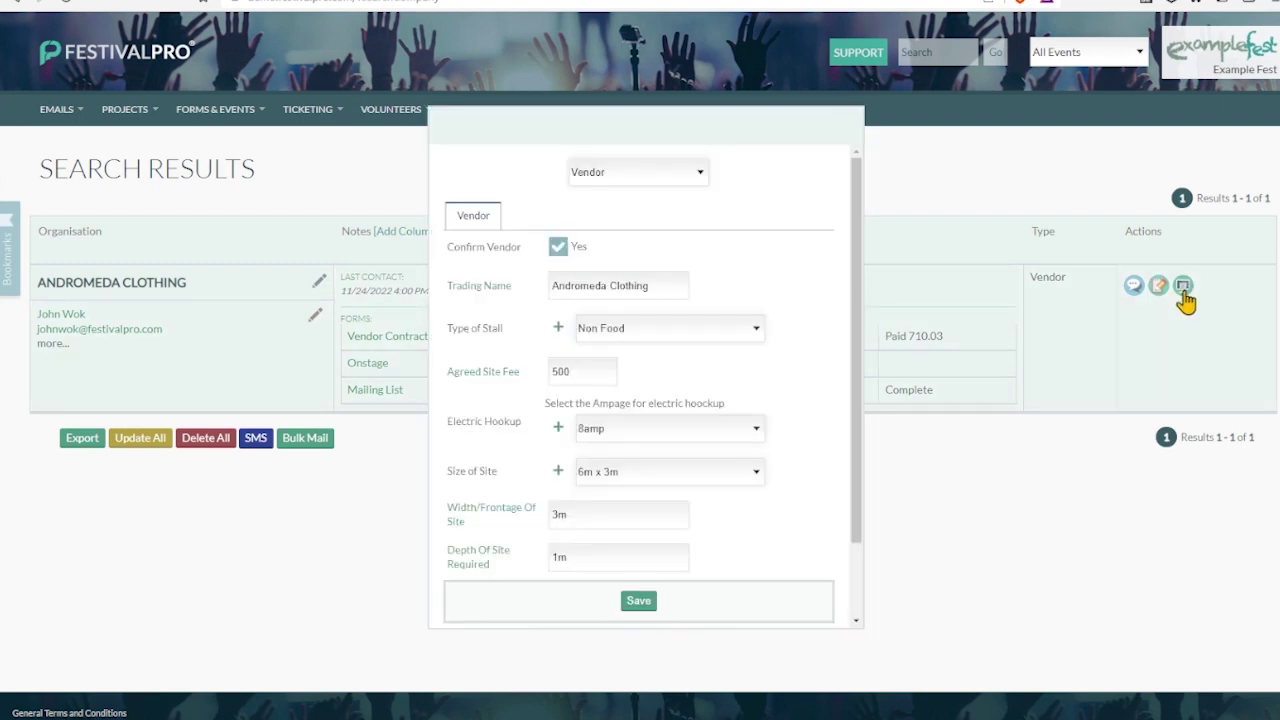
scroll(640, 350, down, 1)
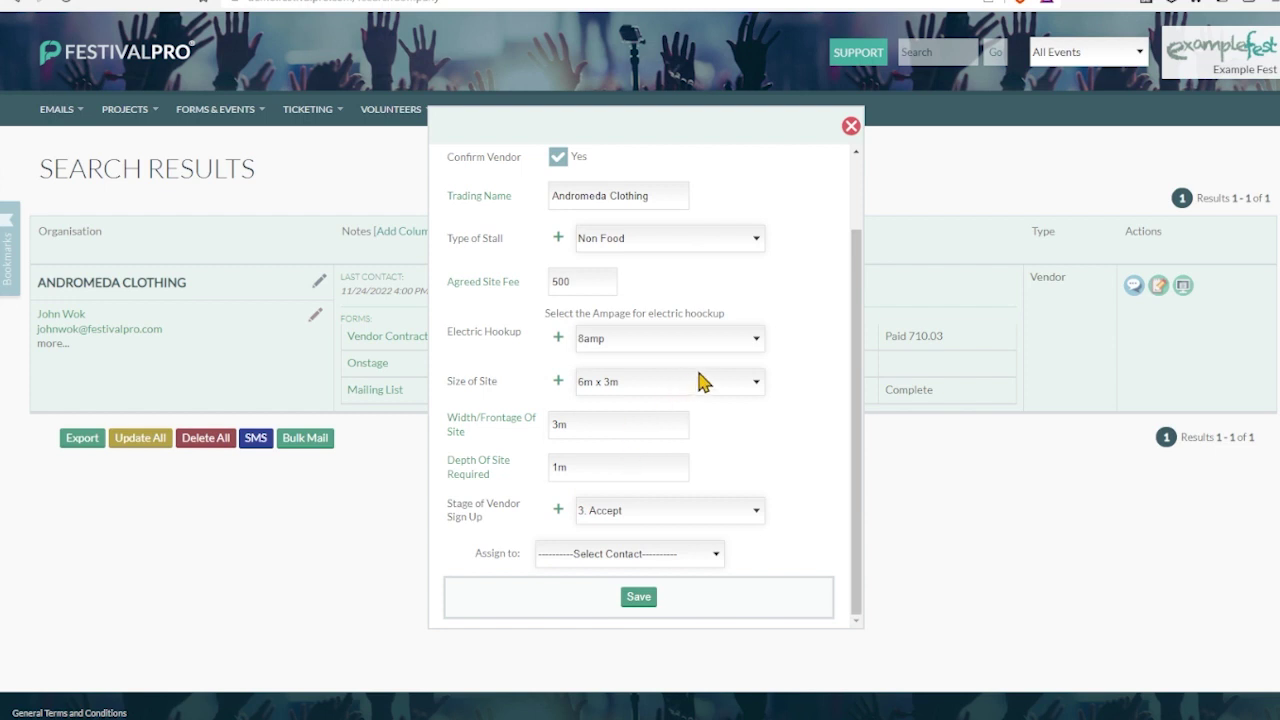
click(850, 126)
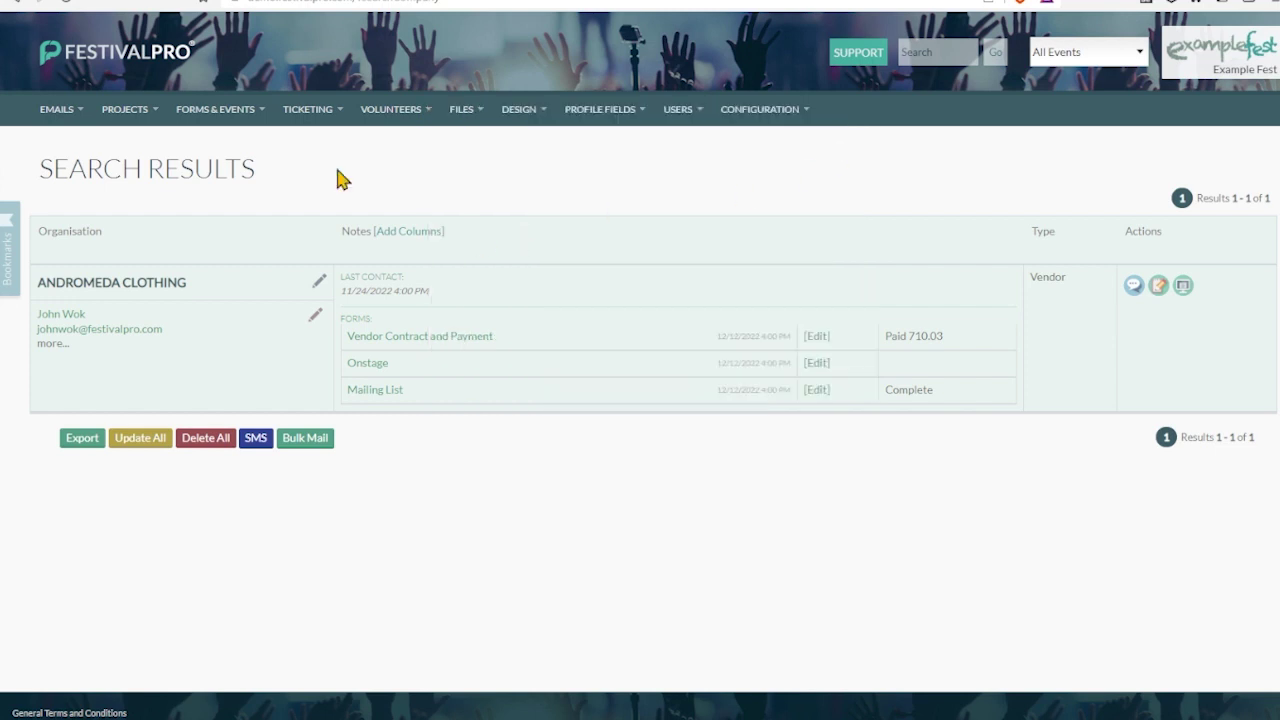
click(1183, 288)
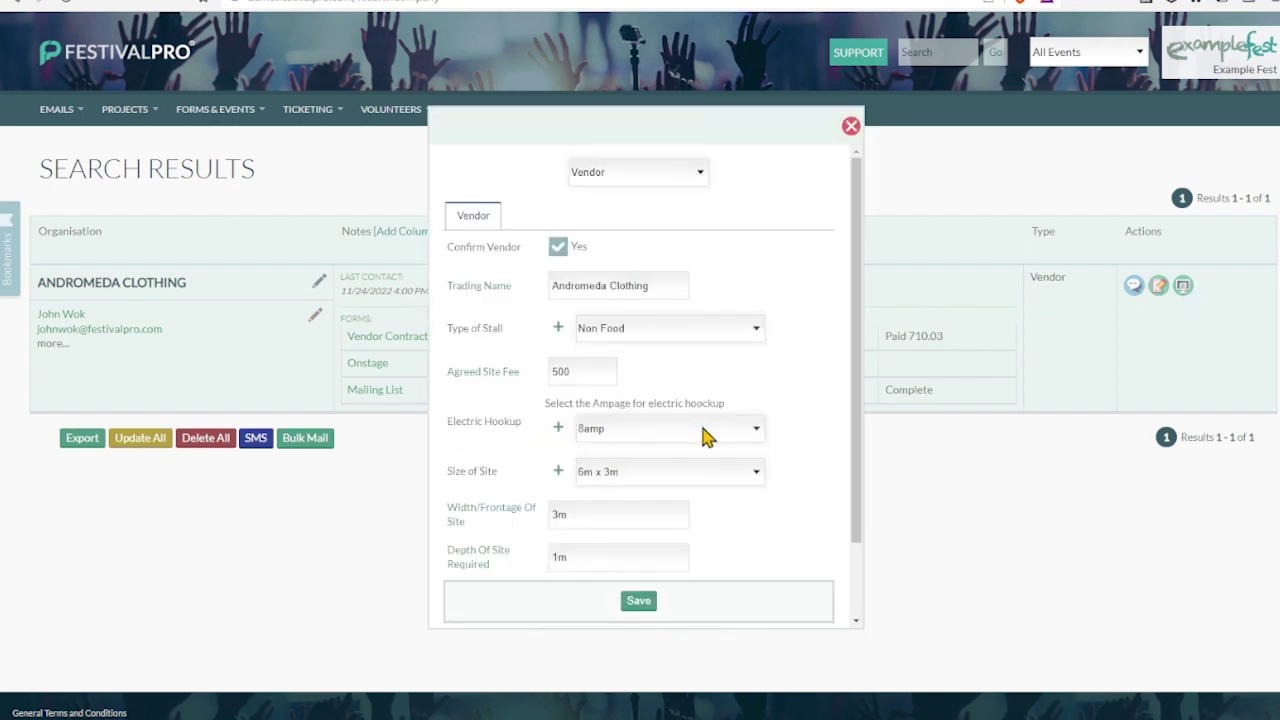
click(851, 126)
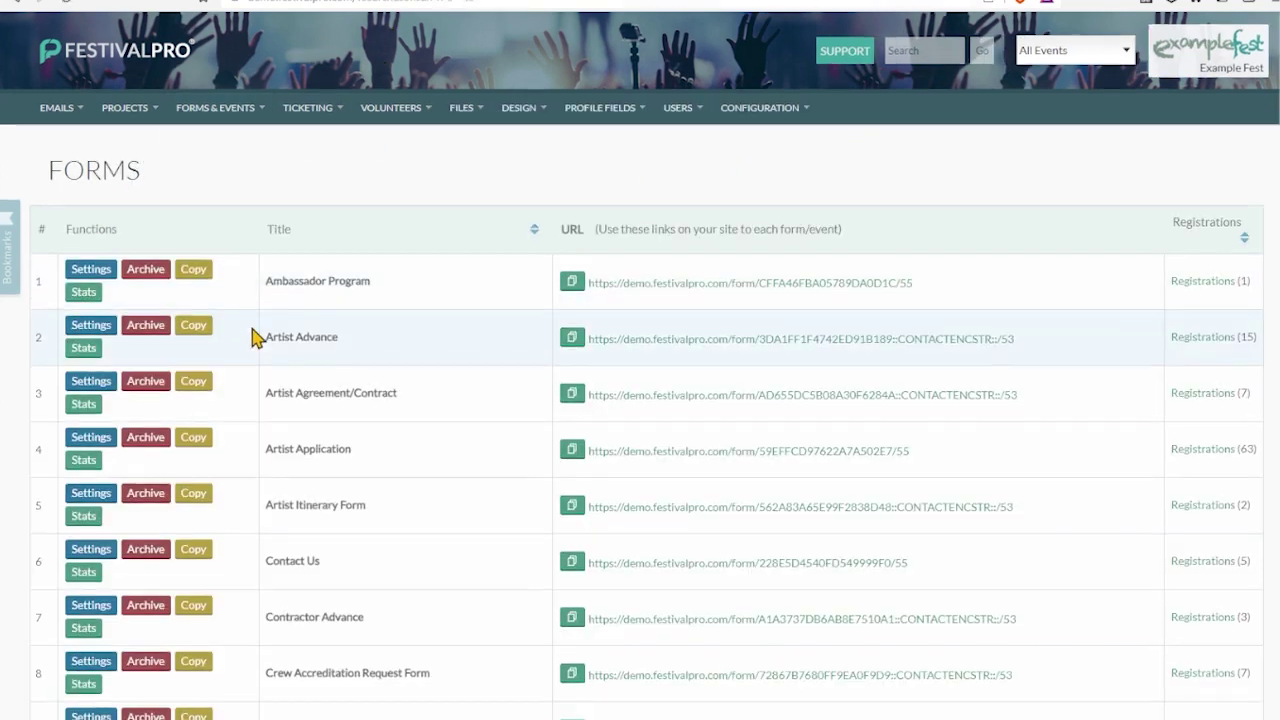
- Open the Vendor Contract and Payment form and highlight the Electric Hookup sync note
scroll(251, 334, down, 12)
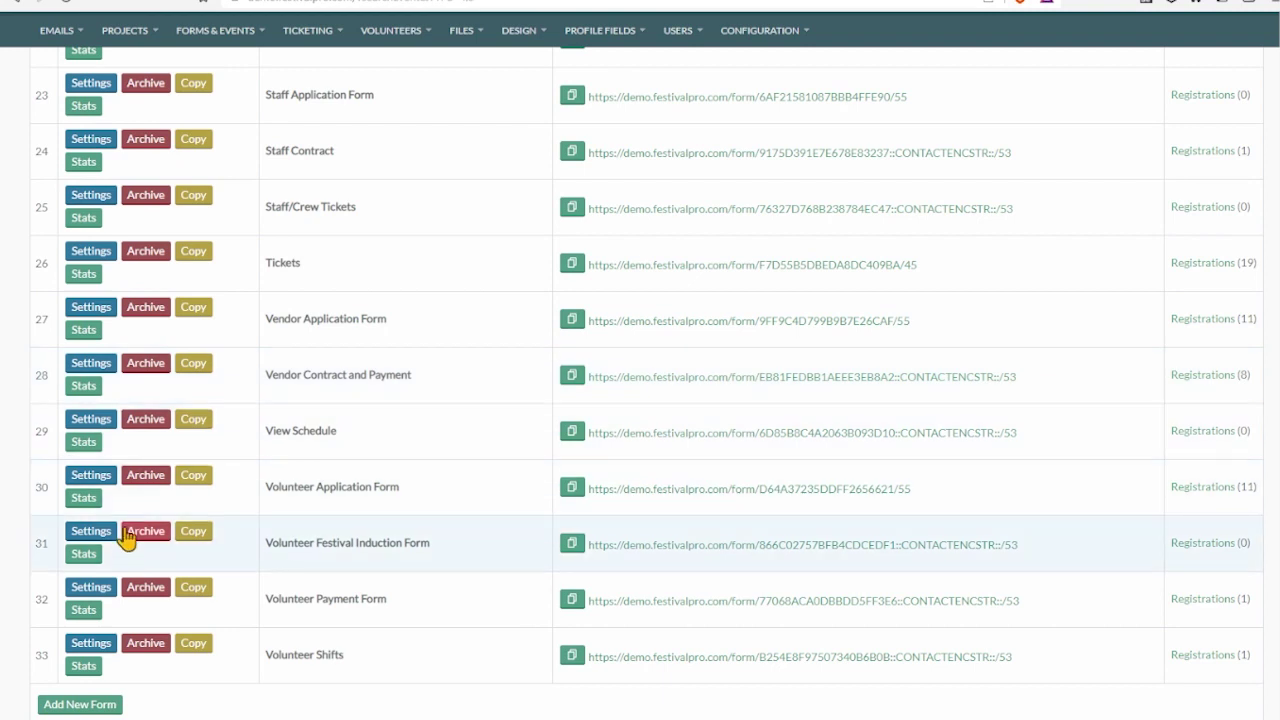
click(92, 364)
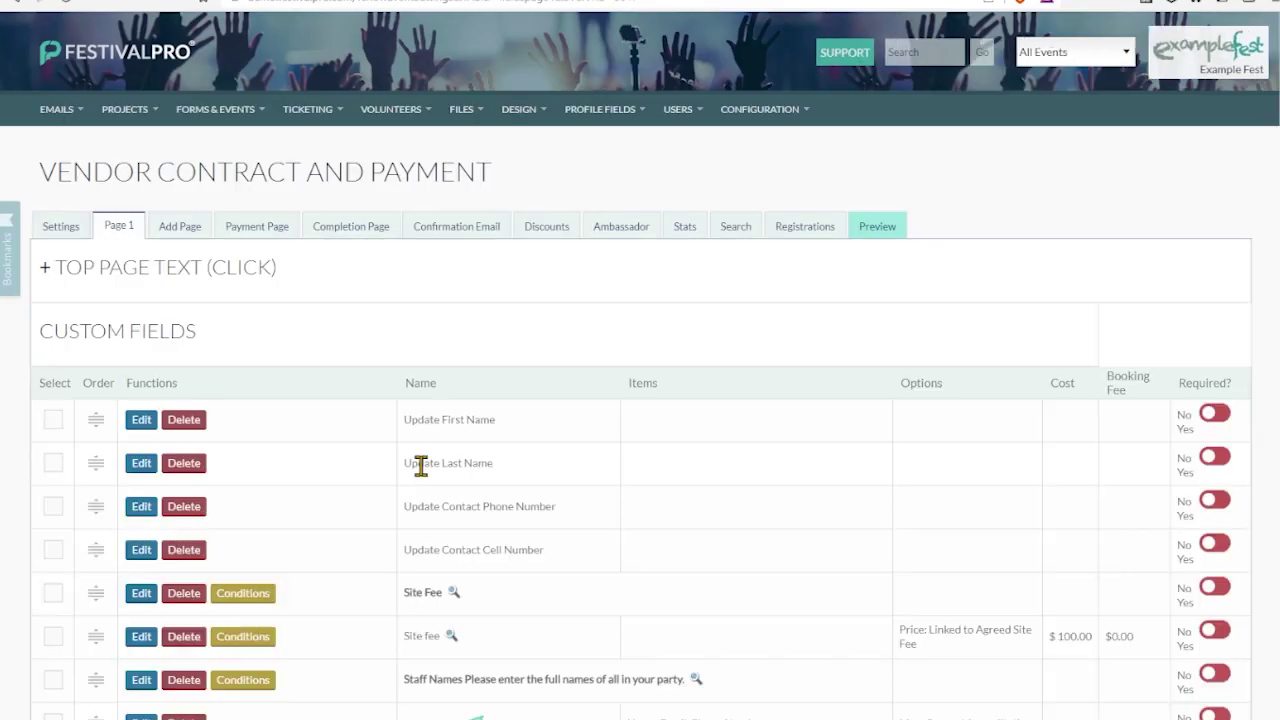
scroll(420, 460, down, 3)
scroll(422, 464, down, 4)
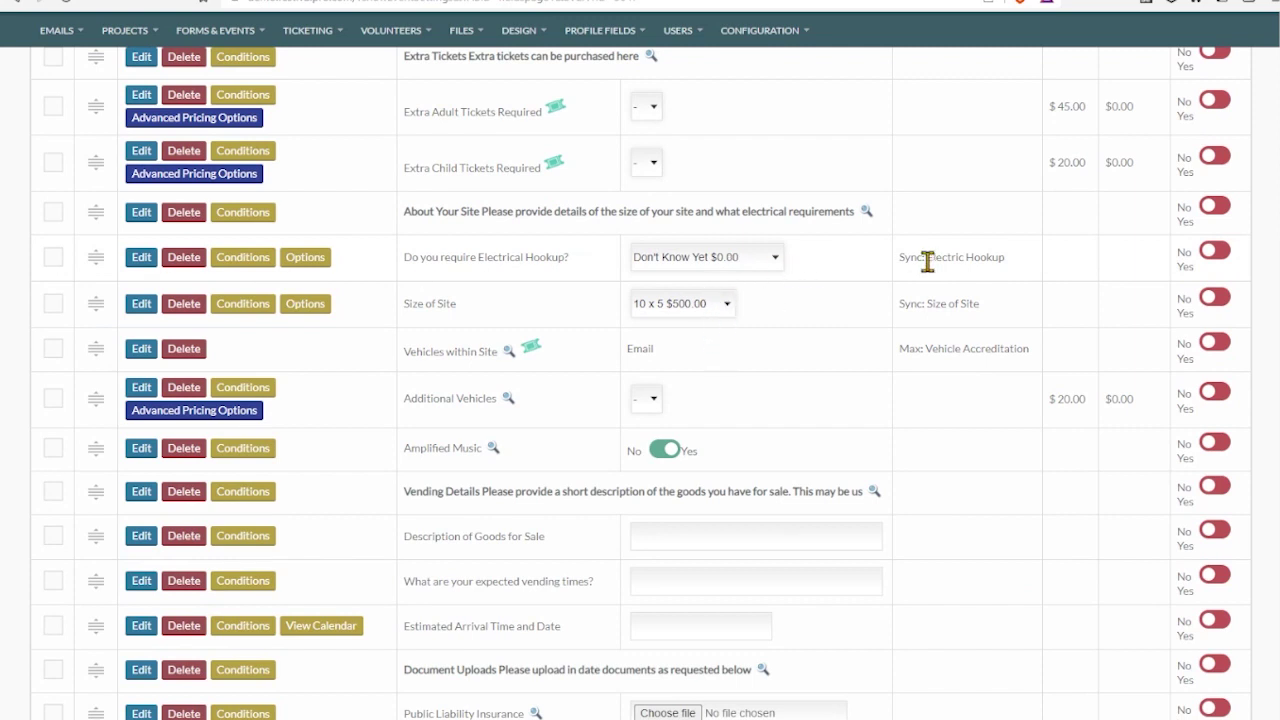
drag(898, 258, 1006, 260)
click(1015, 240)
scroll(1015, 240, up, 1)
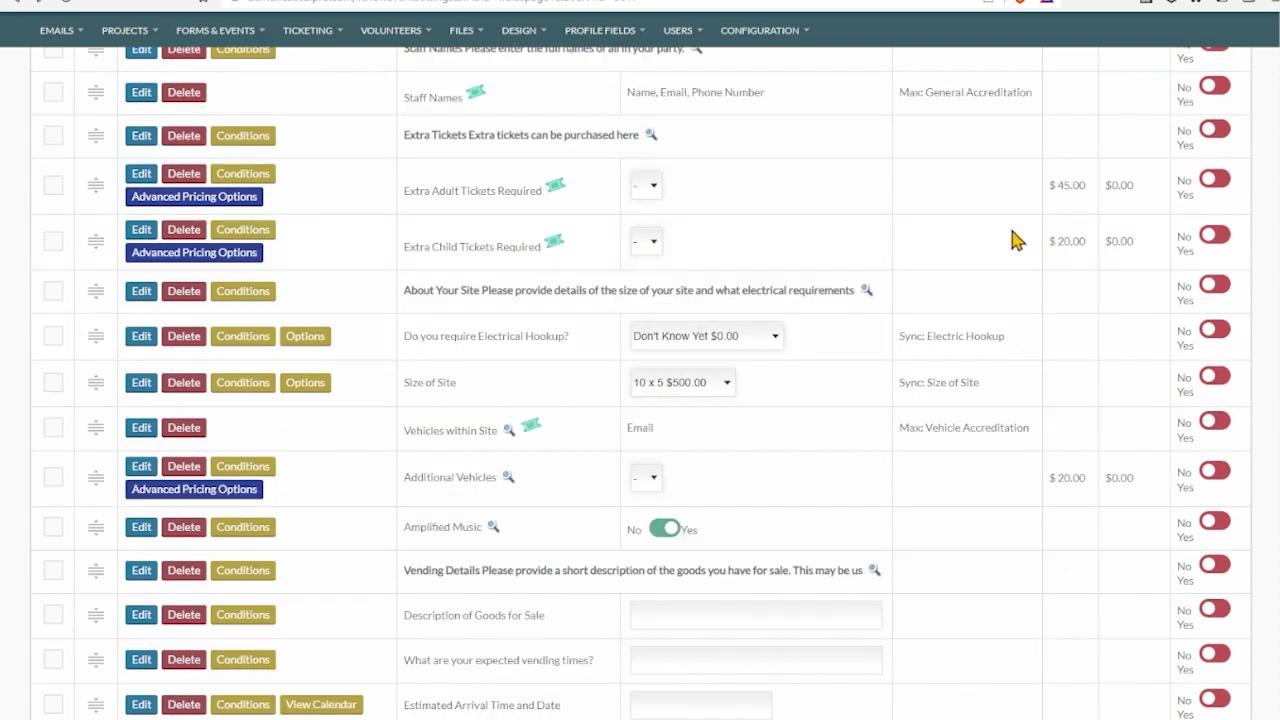
drag(1015, 343, 909, 338)
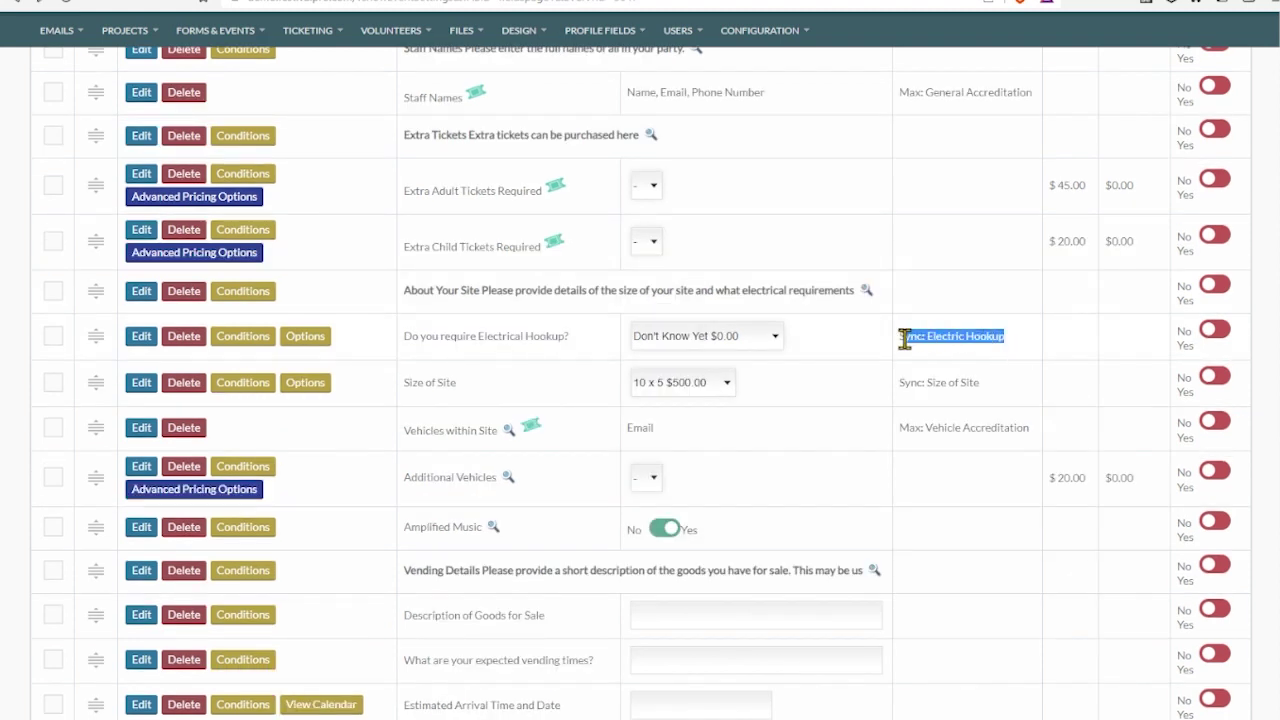
- Edit 'Do you require Electrical Hookup?' and expand Field Options to show its Sync data to setting
click(141, 337)
scroll(324, 208, down, 2)
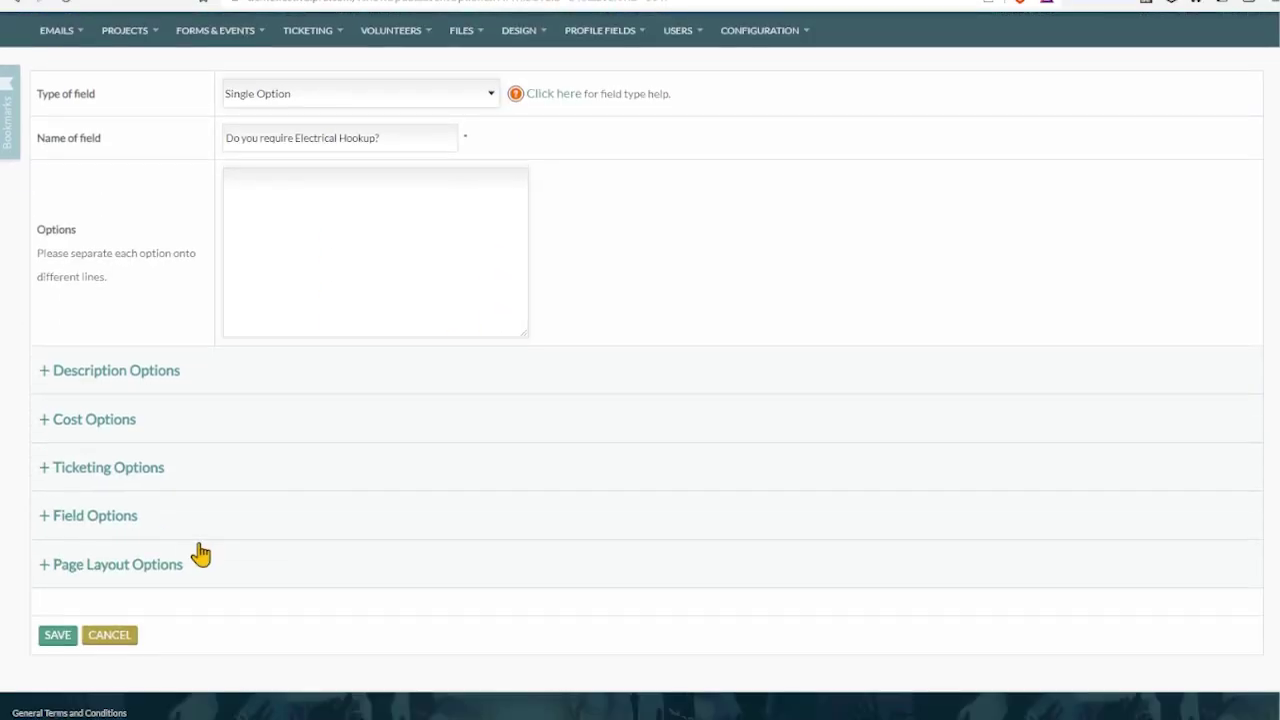
click(133, 530)
scroll(368, 486, down, 4)
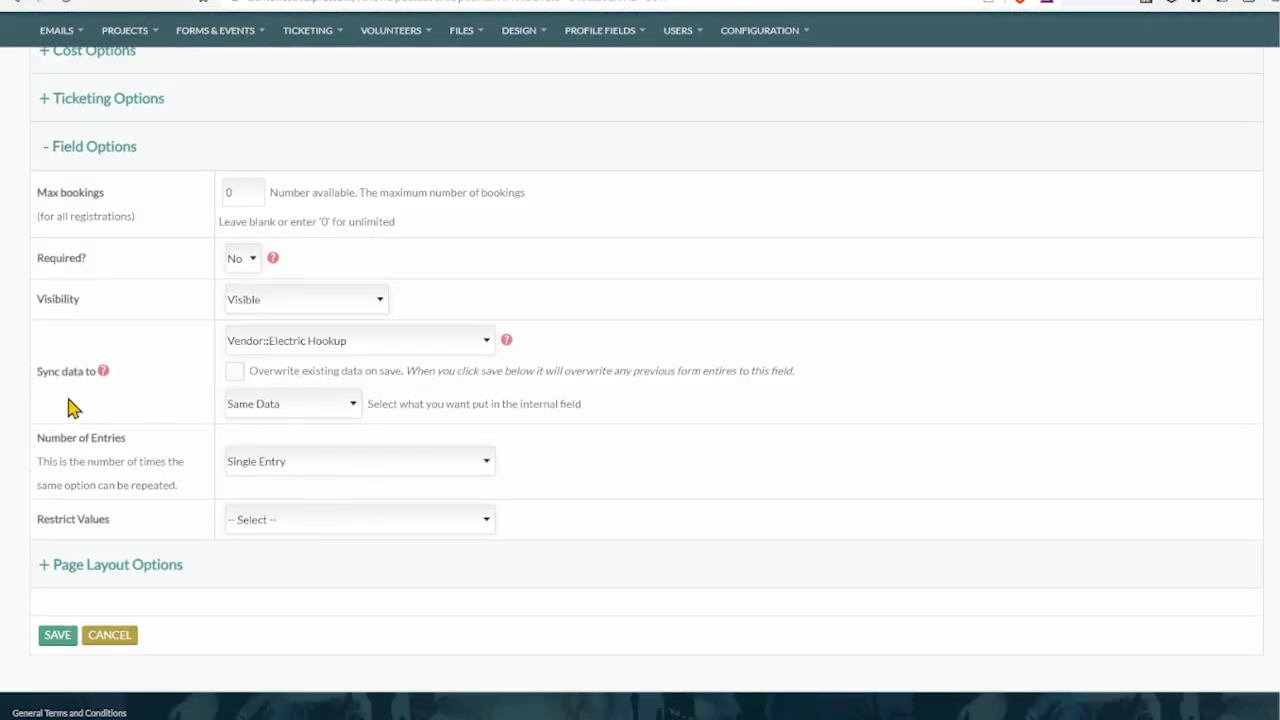
drag(34, 371, 168, 383)
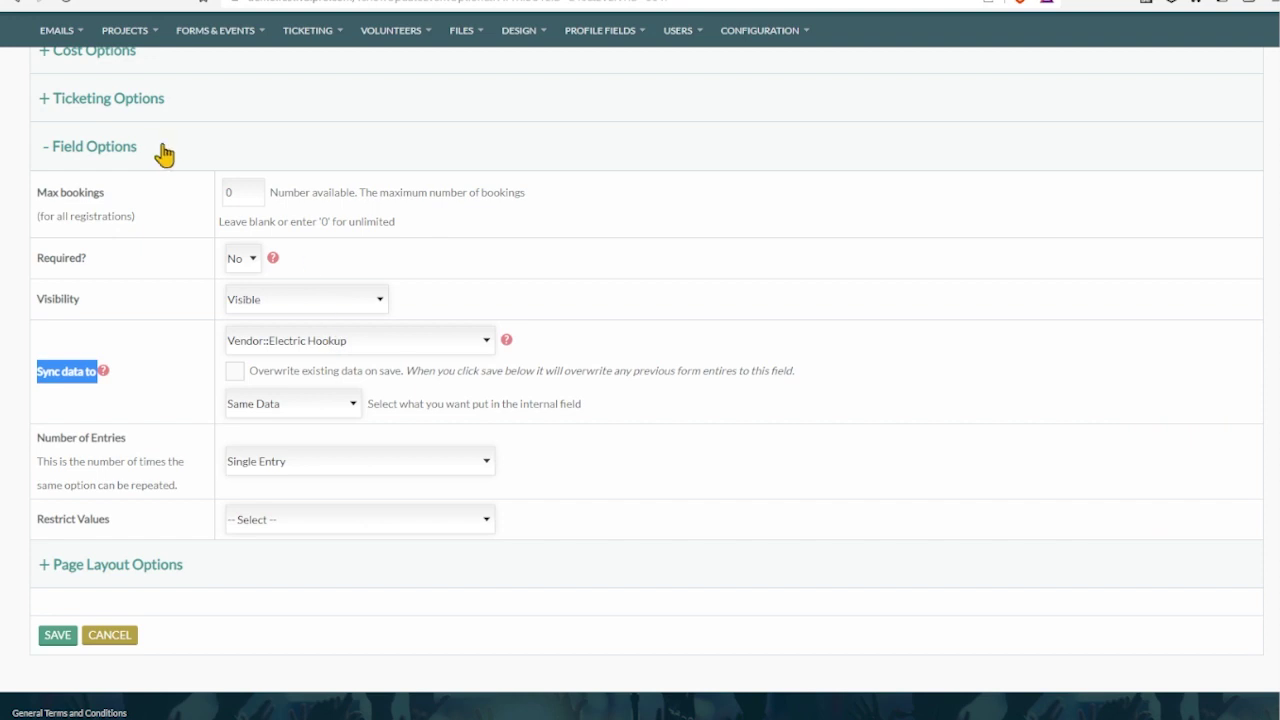
- Back in the field list, edit Additional Vehicles and expand its Field Options
click(13, 5)
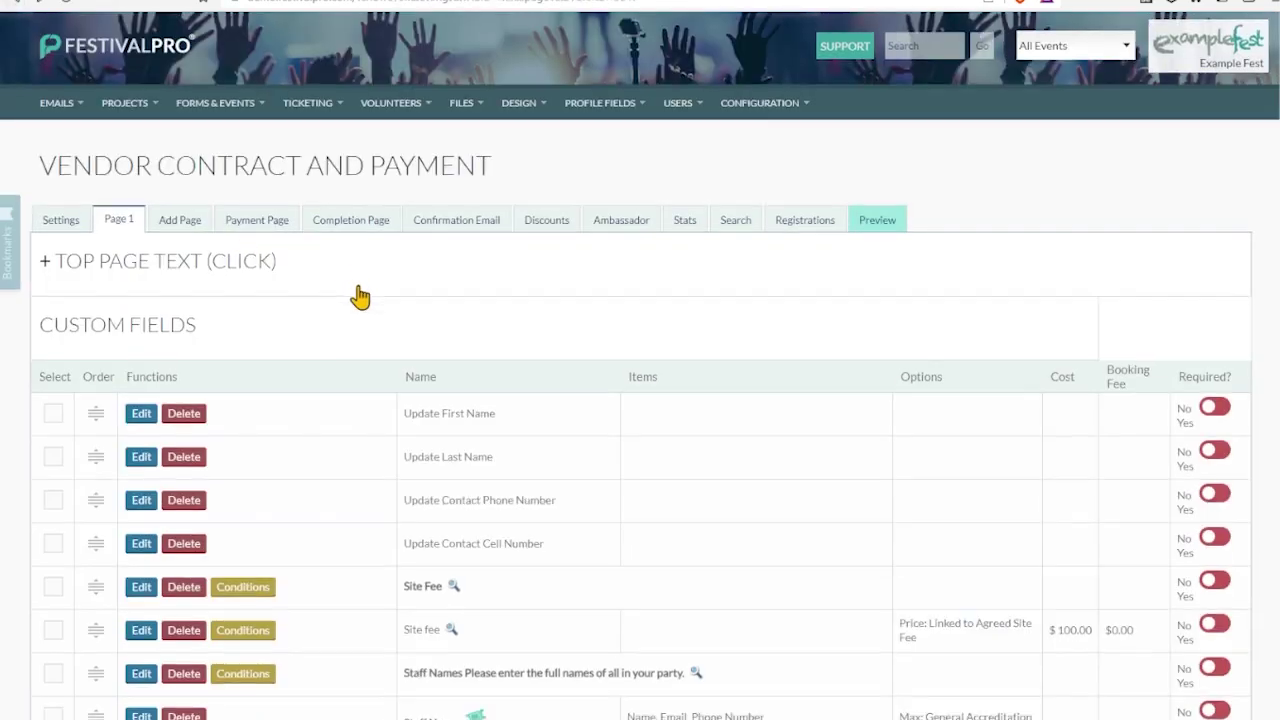
scroll(360, 295, down, 5)
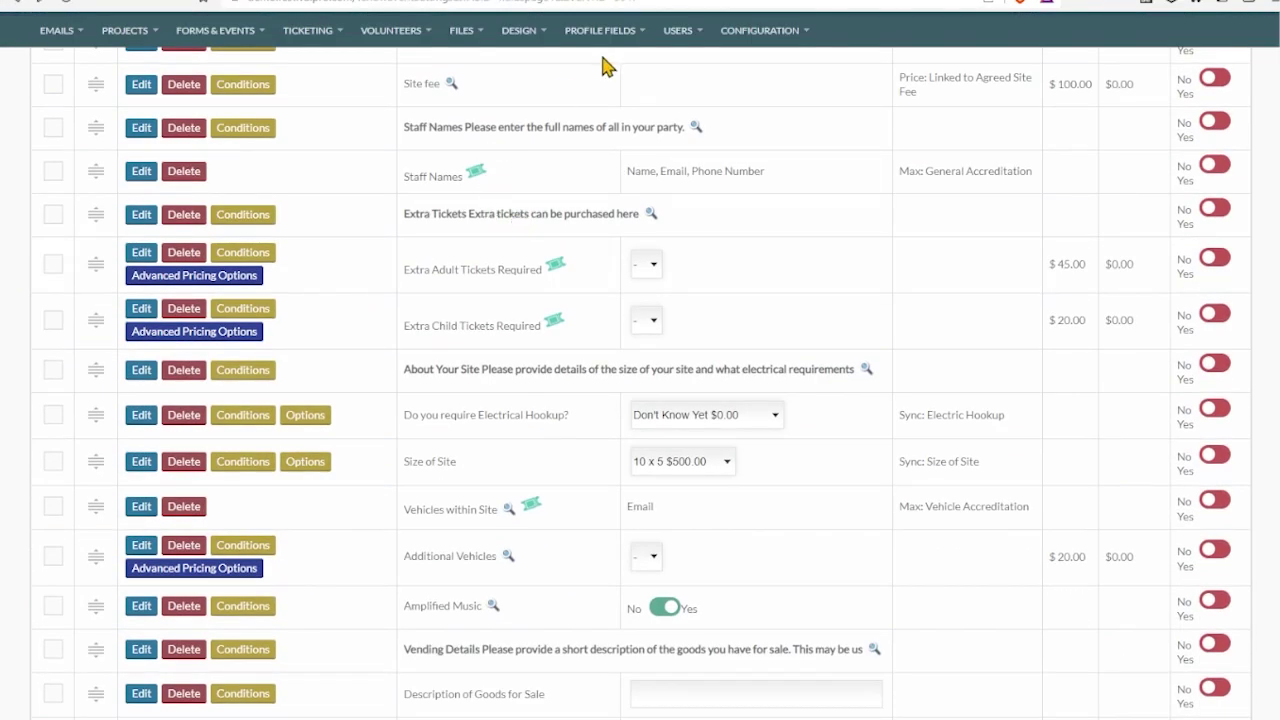
mouse_move(600, 30)
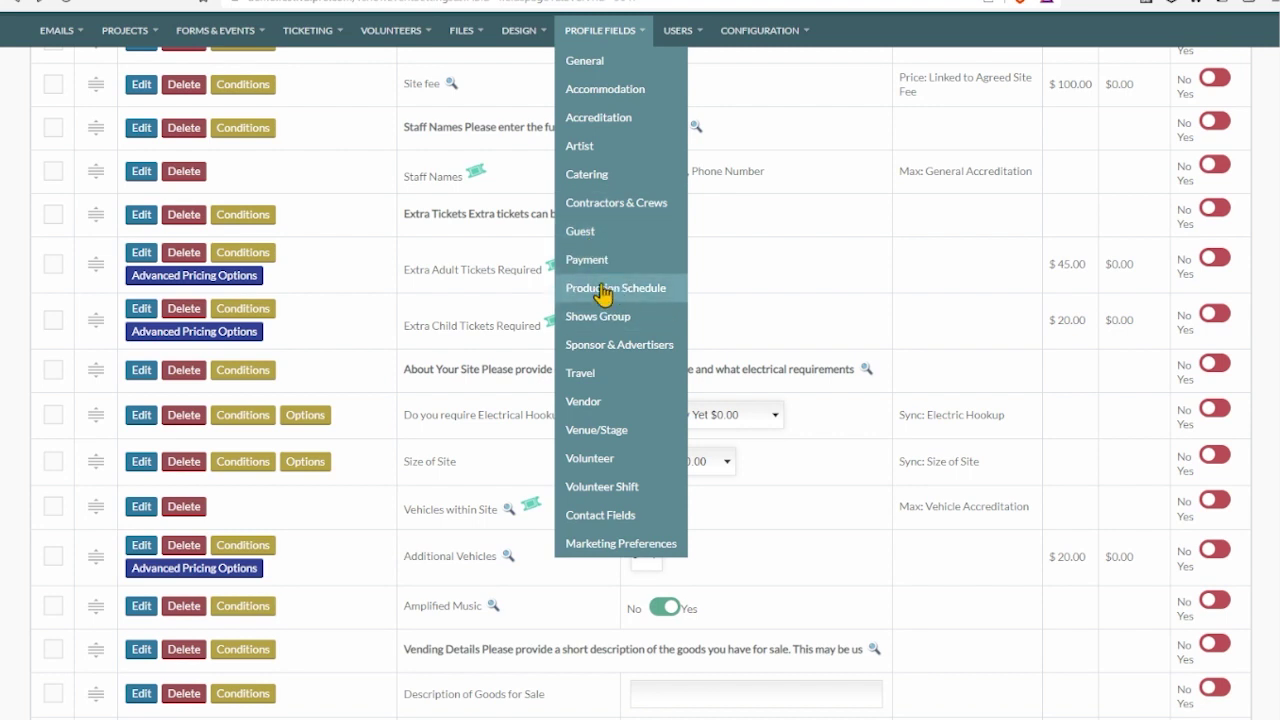
scroll(491, 366, down, 3)
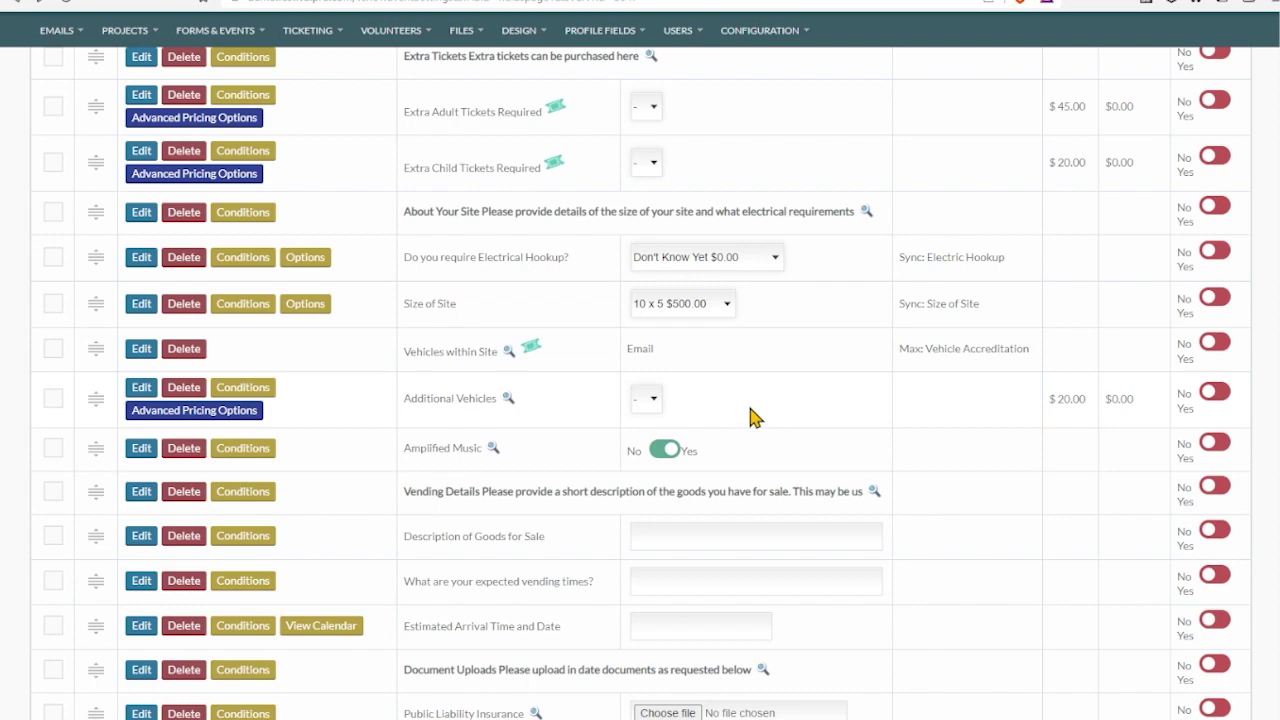
click(132, 390)
click(110, 512)
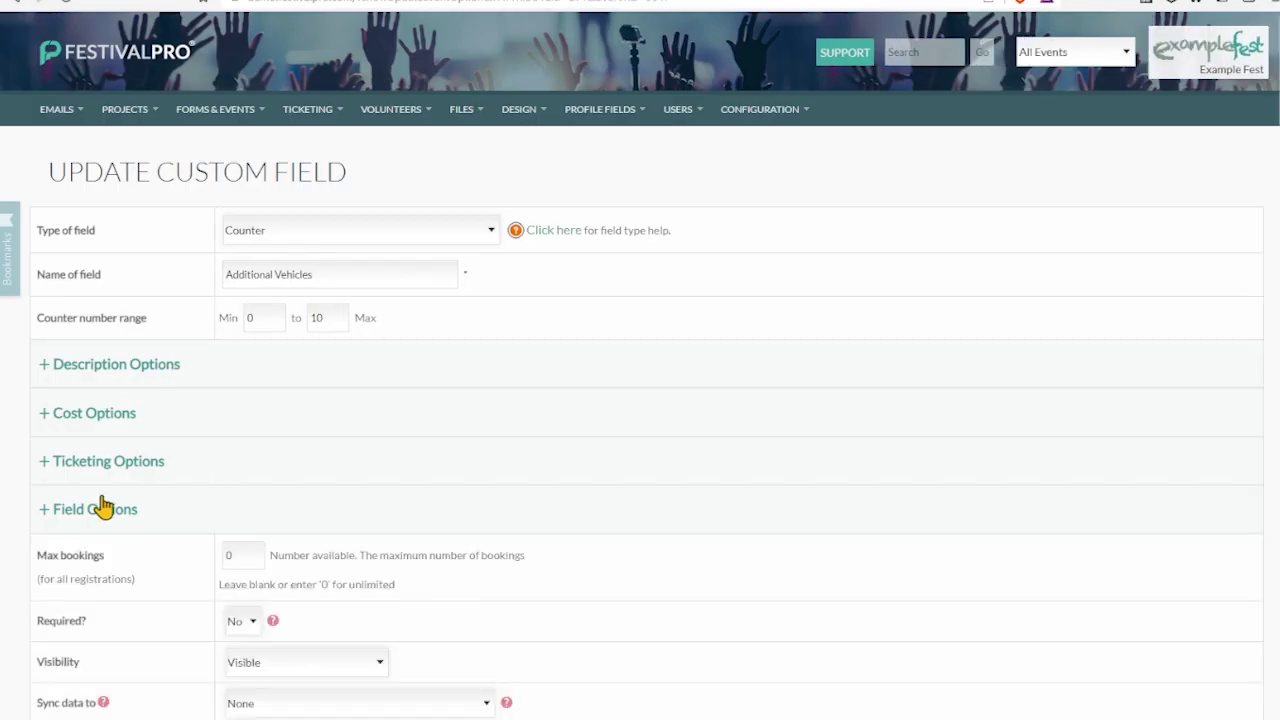
scroll(209, 377, down, 6)
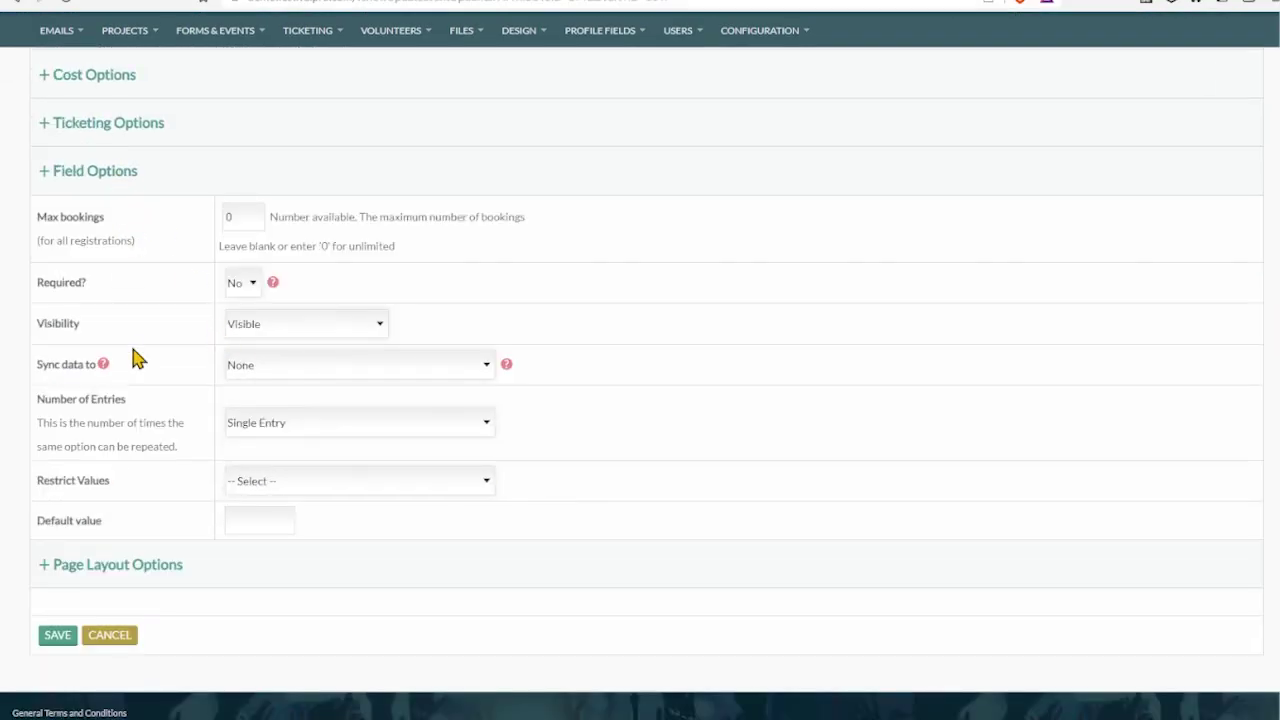
drag(40, 366, 100, 366)
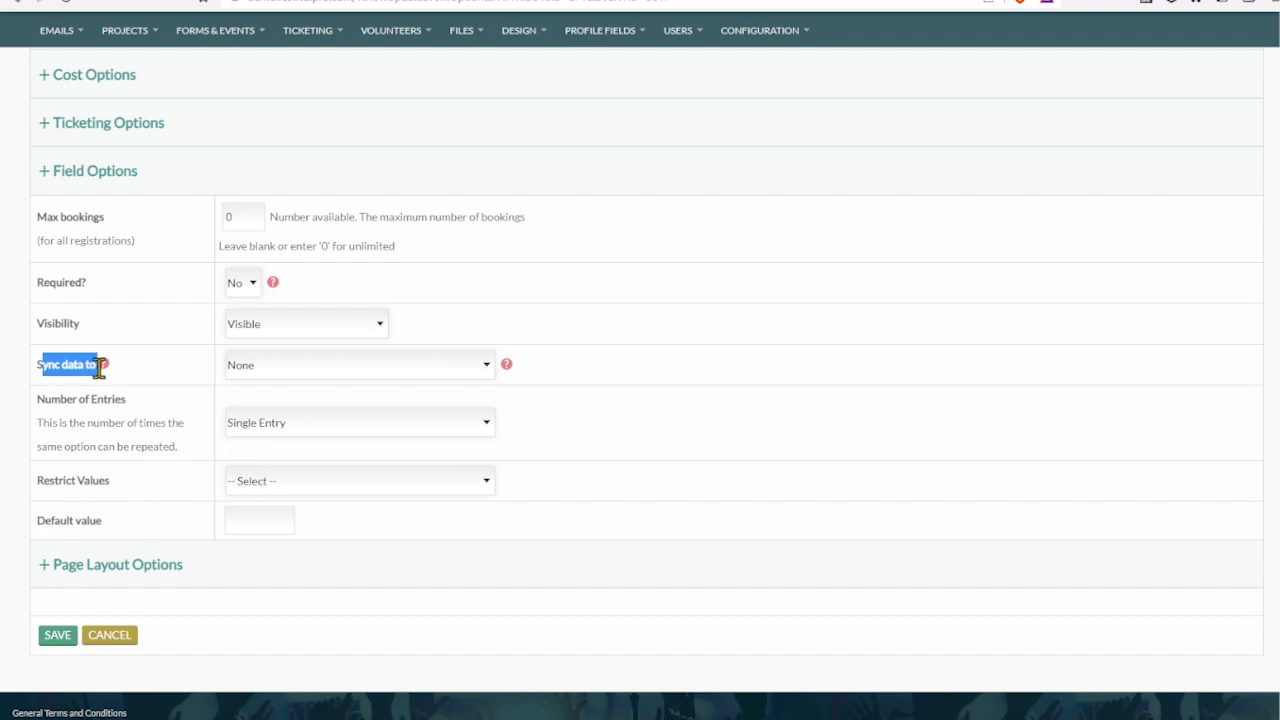
- Sync it to a new Vendor profile field named Additional Vehicles and save the field
click(322, 410)
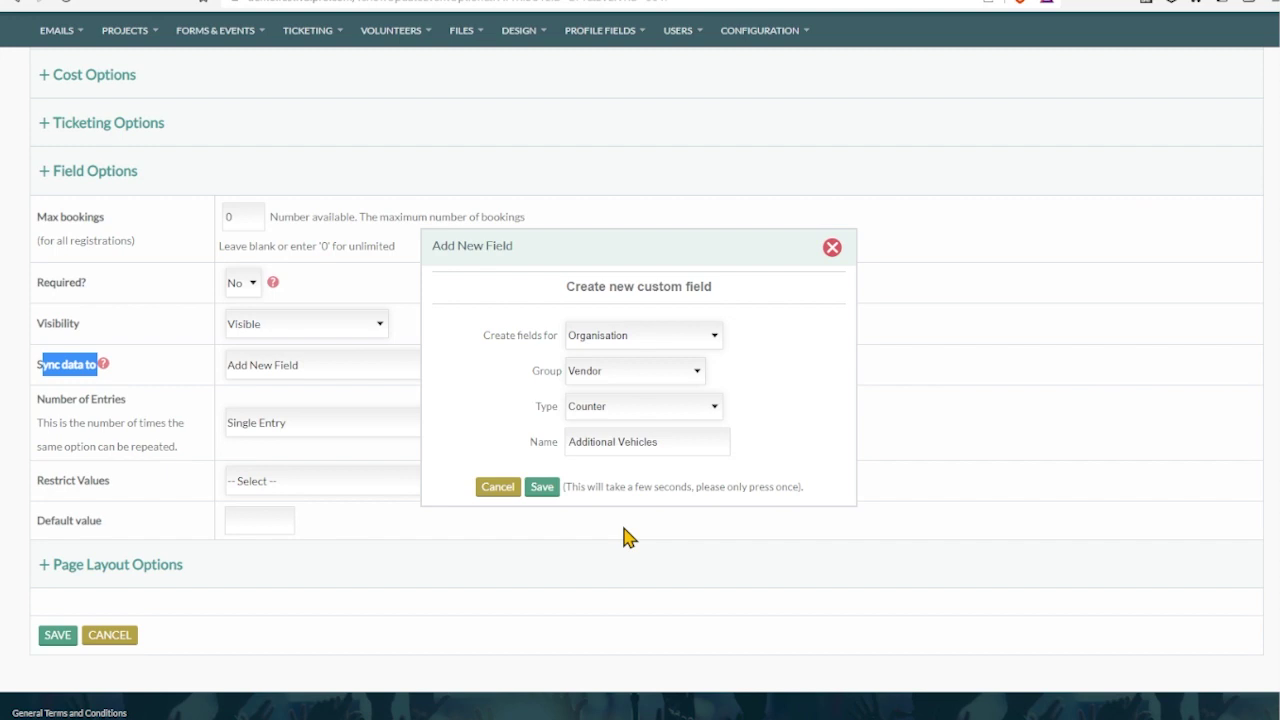
double_click(576, 442)
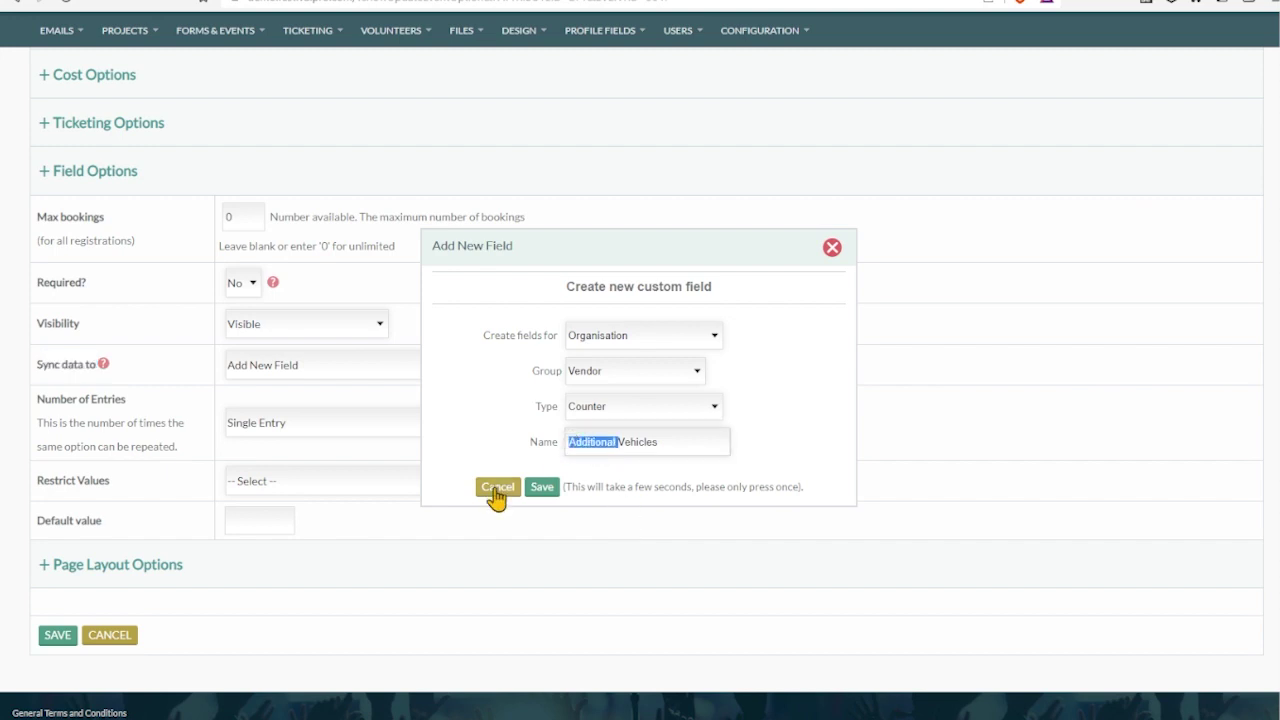
click(541, 487)
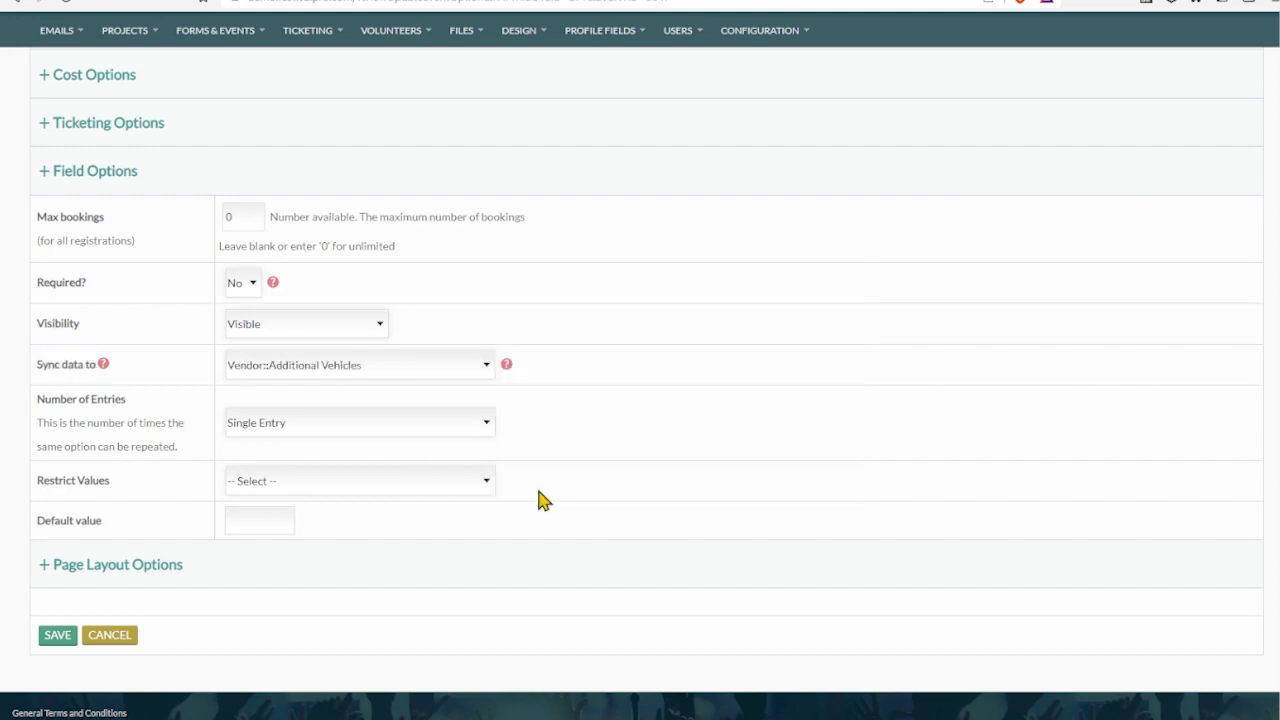
click(62, 638)
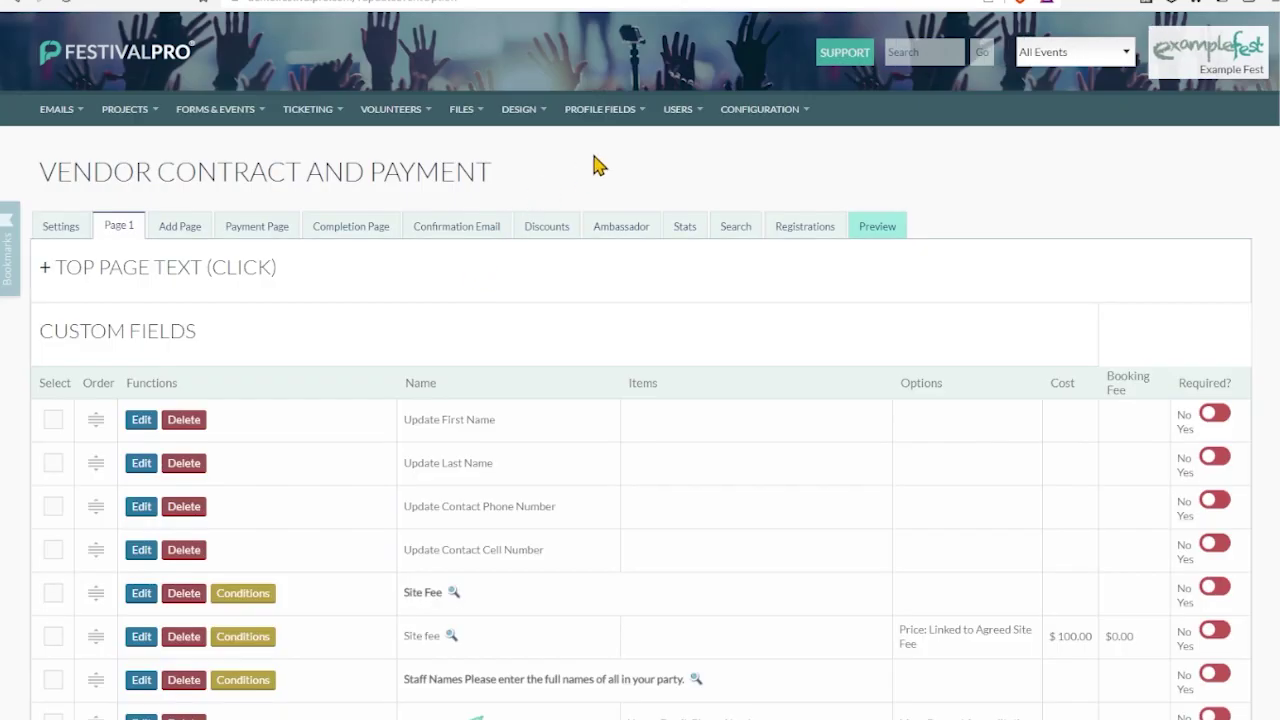
- Open Profile Fields > Vendor to confirm Additional Vehicles is listed
click(600, 109)
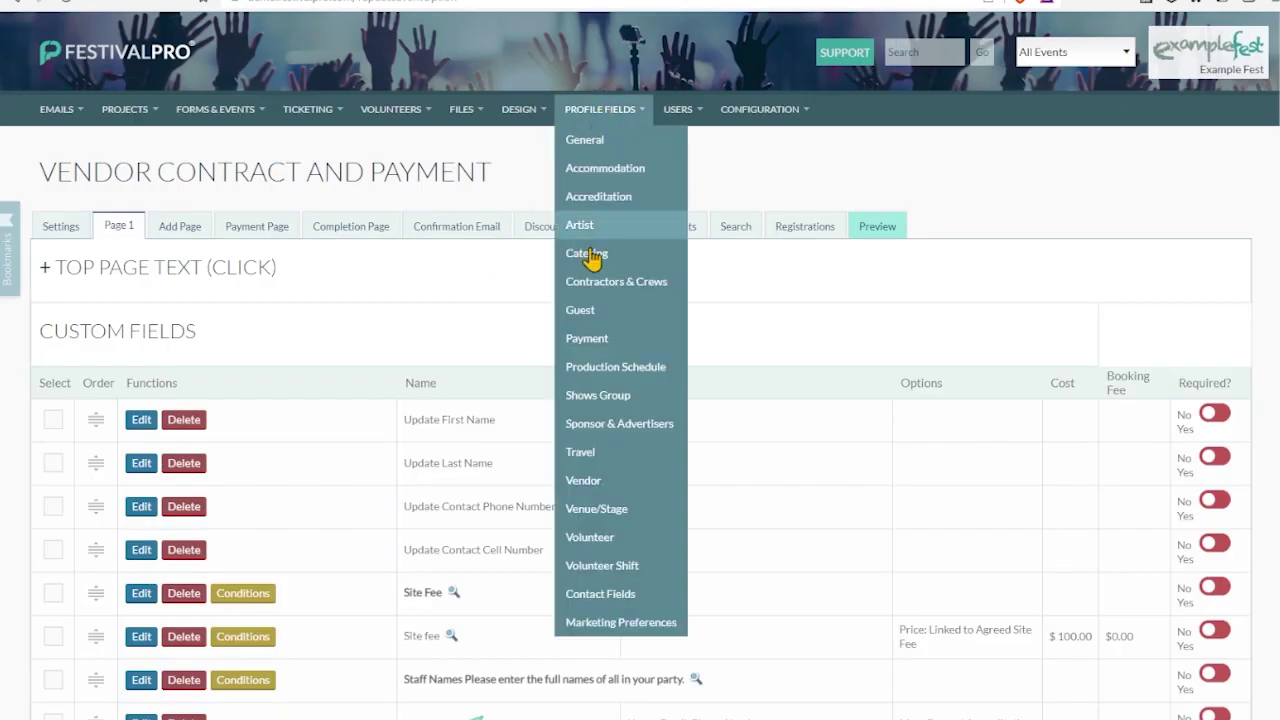
click(590, 481)
scroll(523, 349, down, 3)
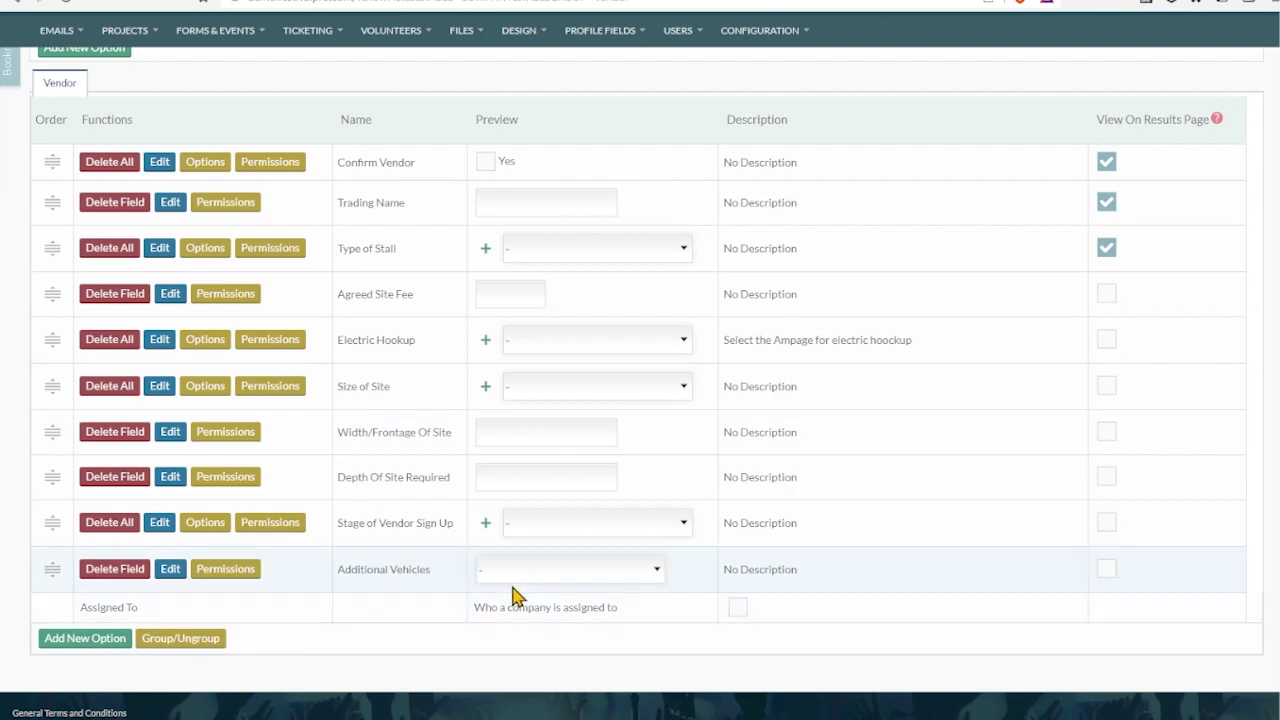